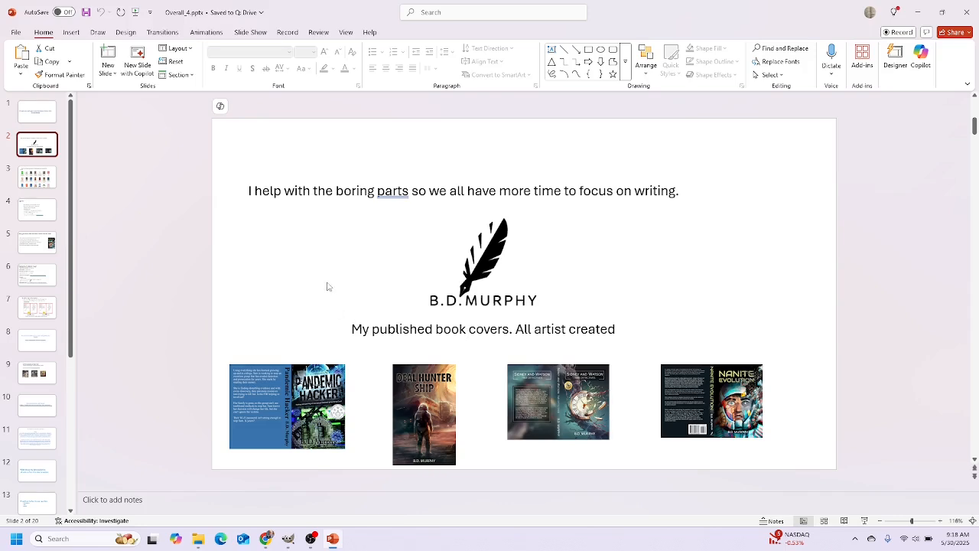
# Step through the best-sellers grid and Agenda slides to slide 5 on why to edit covers
pyautogui.click(47, 178)
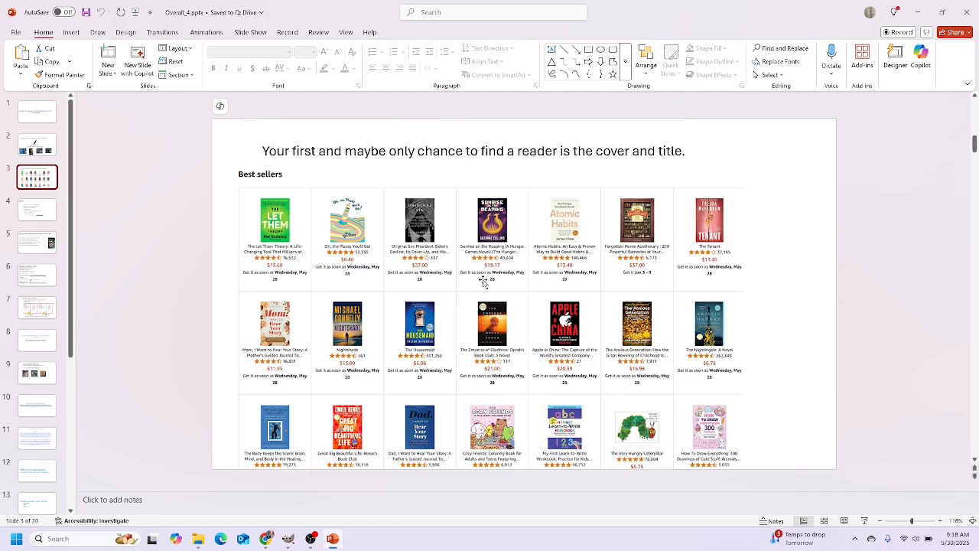
pyautogui.click(46, 215)
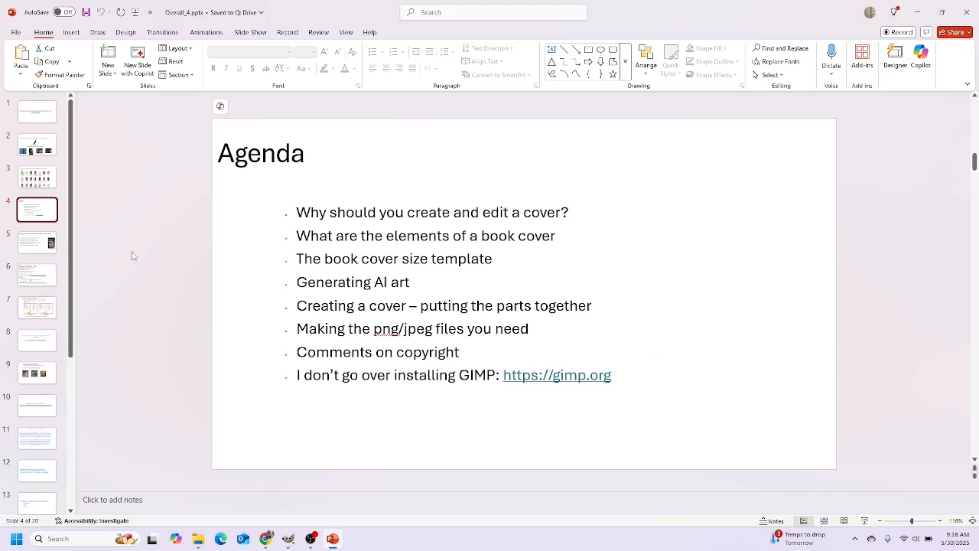
pyautogui.click(32, 244)
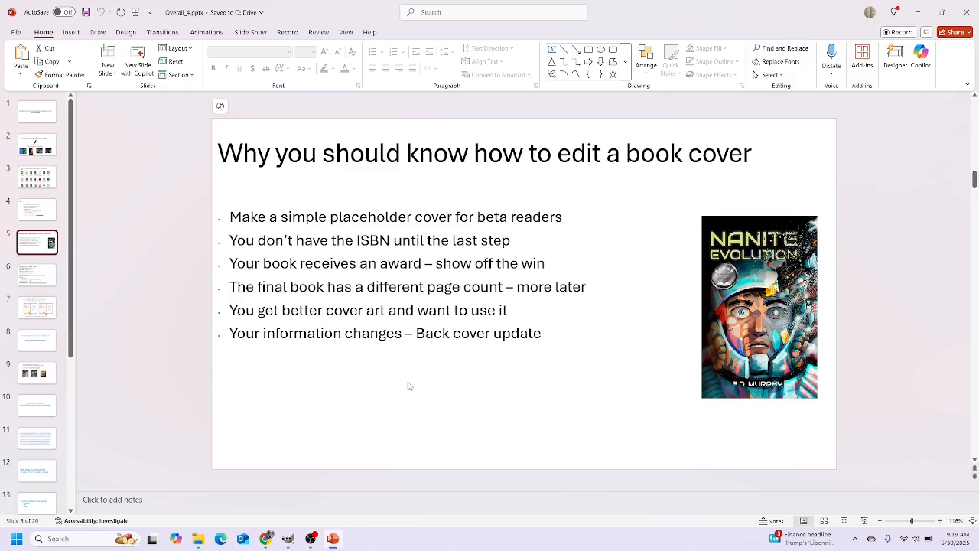
# Move past the Elements of a Book Cover slide to the spine size template slide 7
pyautogui.click(49, 274)
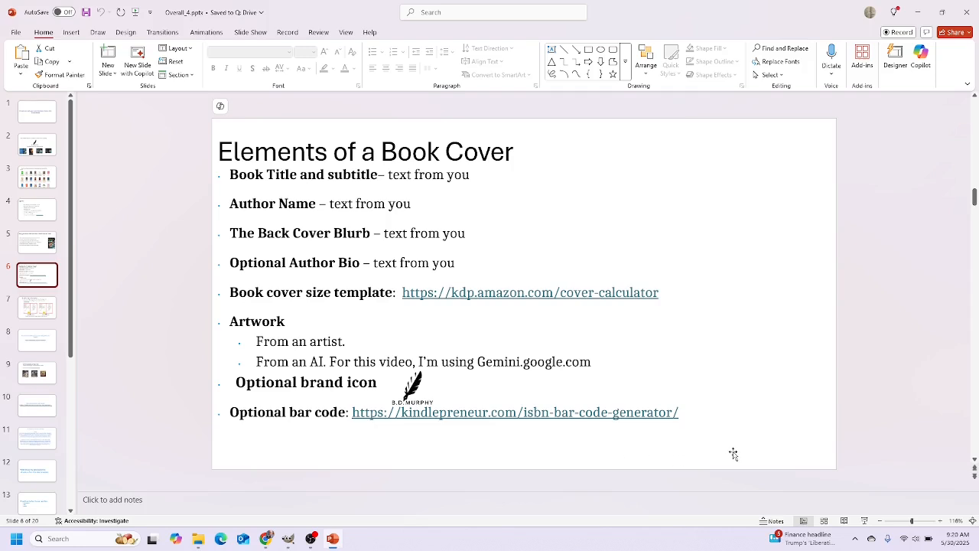
pyautogui.click(55, 311)
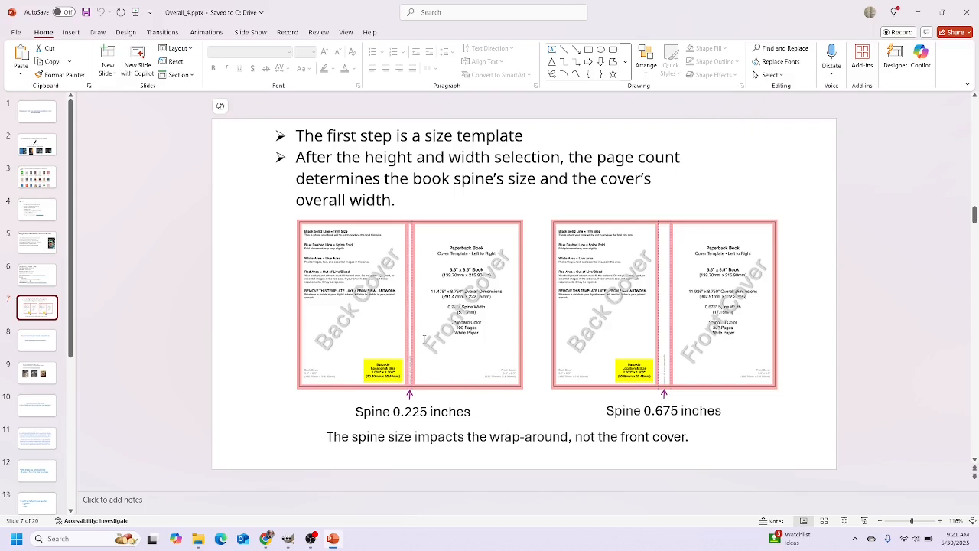
# Scroll down to slide 8 with the kdp.amazon.com/cover-calculator link
pyautogui.scroll(-1, 426, 339)
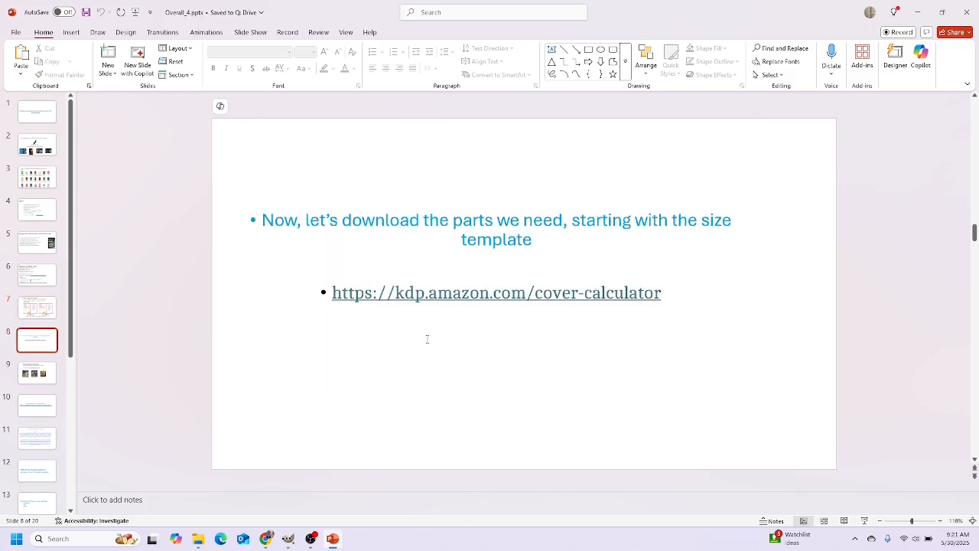
# Open the KDP Cover Calculator and choose Paperback, Black & white, White paper, Left to Right, Inches
pyautogui.keyDown('ctrl'); pyautogui.click(468, 294); pyautogui.keyUp('ctrl')
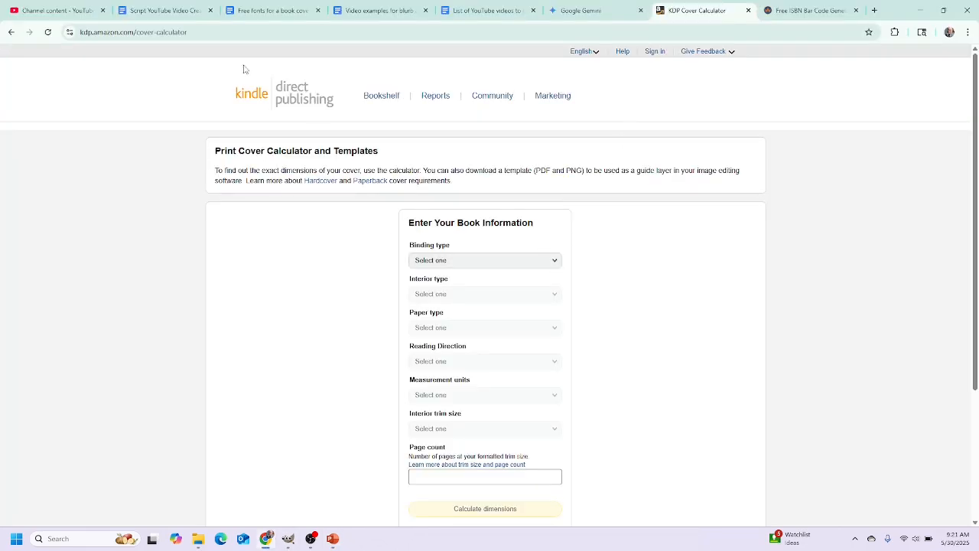
pyautogui.click(488, 266)
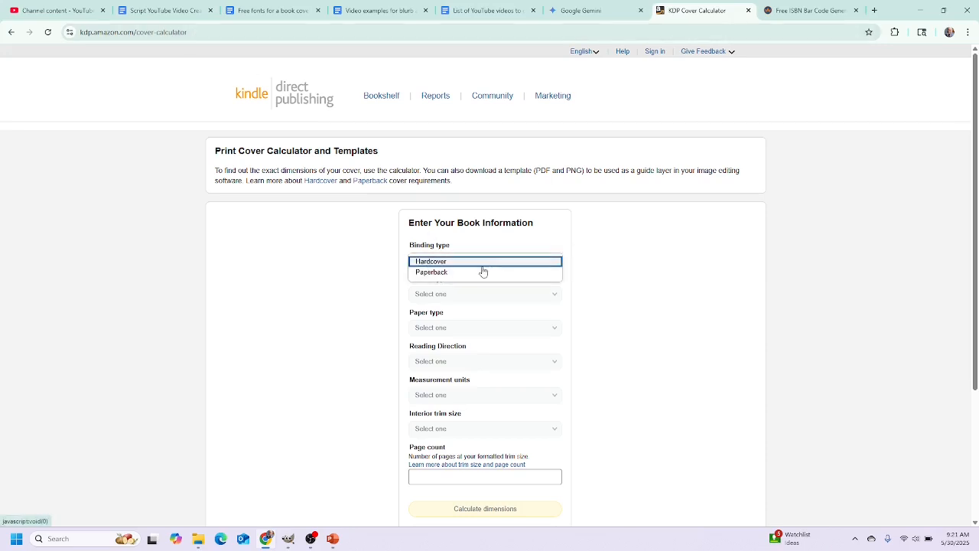
pyautogui.click(466, 273)
pyautogui.click(486, 295)
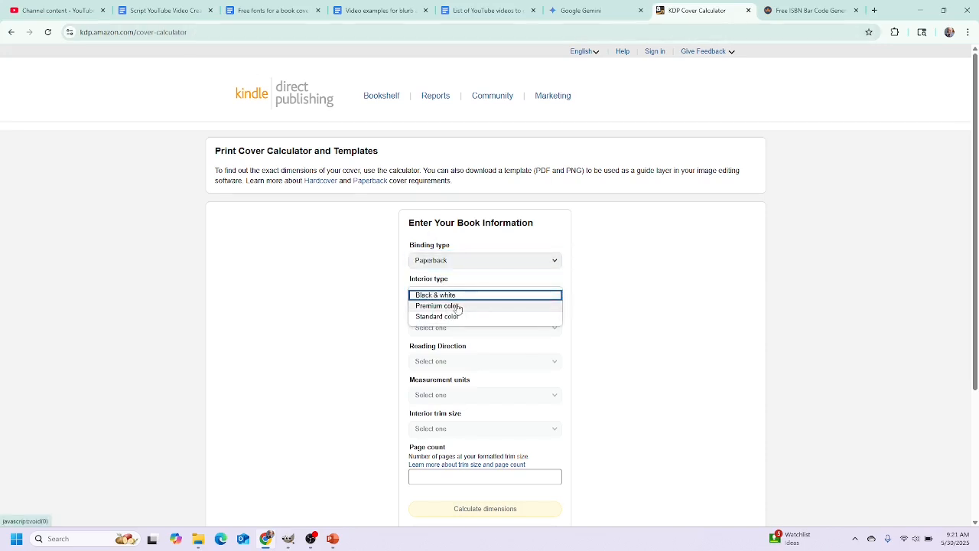
pyautogui.click(445, 295)
pyautogui.click(454, 329)
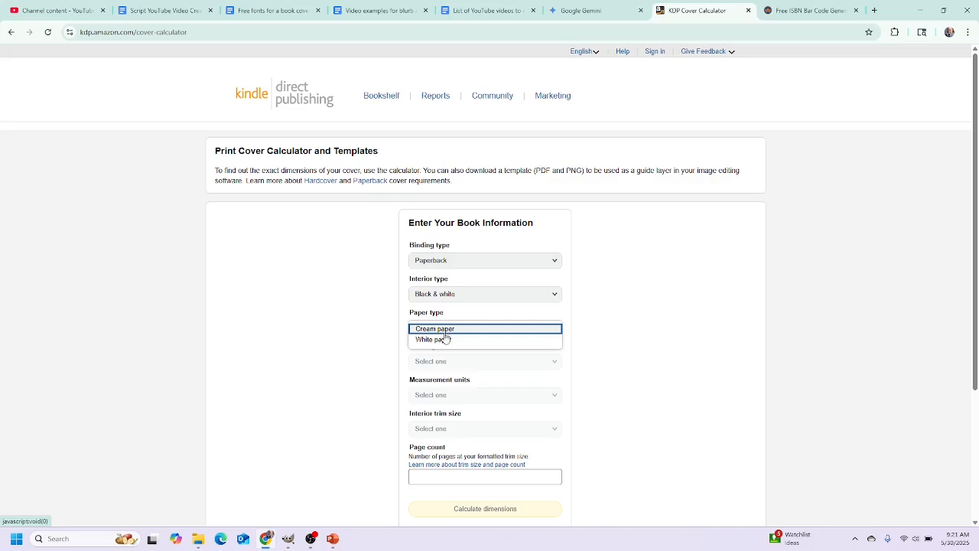
pyautogui.click(444, 339)
pyautogui.click(453, 363)
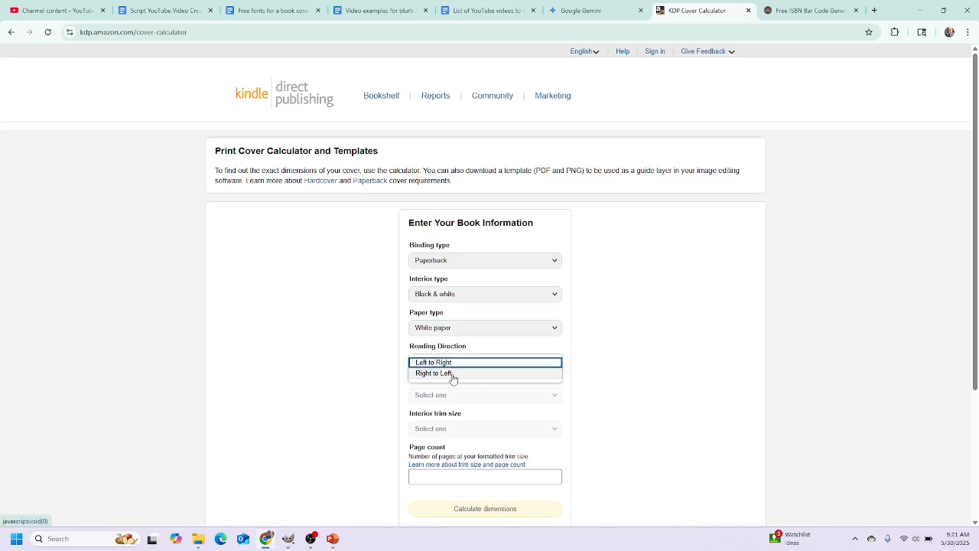
pyautogui.click(450, 363)
pyautogui.click(479, 401)
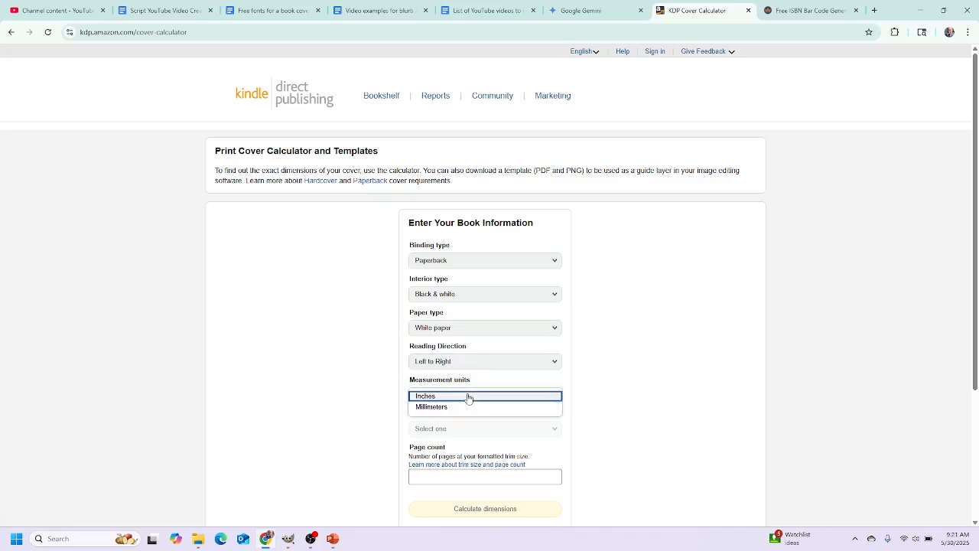
pyautogui.click(447, 398)
# Set a 5.5 x 8.5 in trim and 300 pages, calculate, and download the template
pyautogui.click(461, 430)
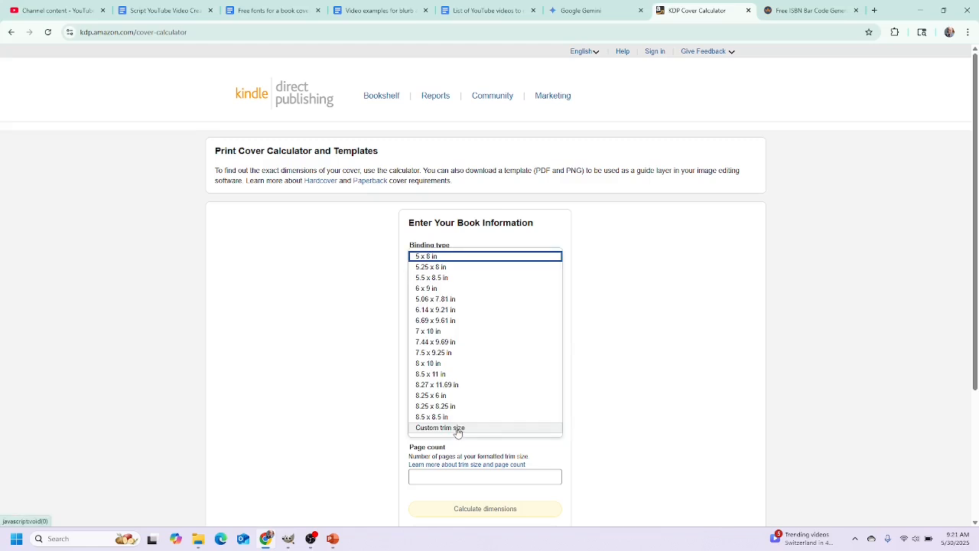
pyautogui.click(421, 278)
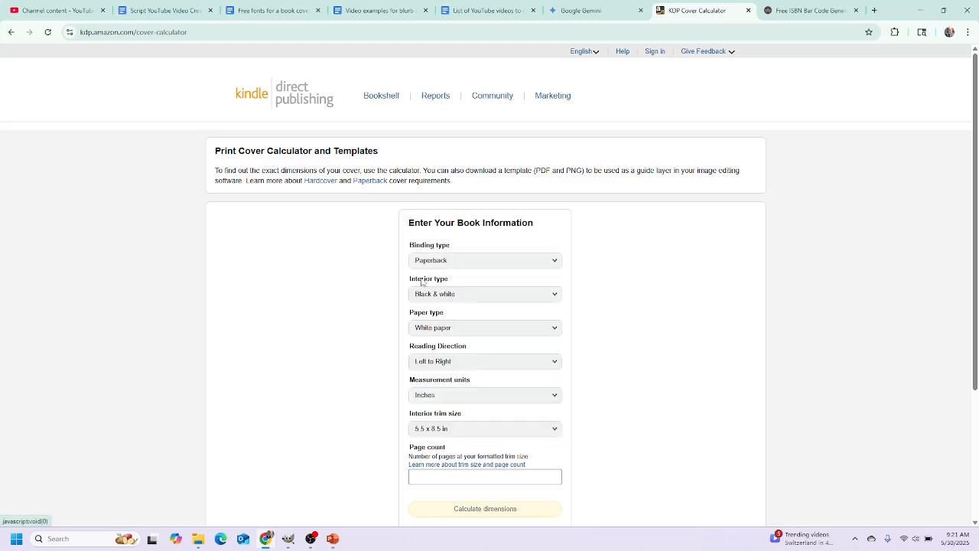
pyautogui.scroll(-2, 472, 452)
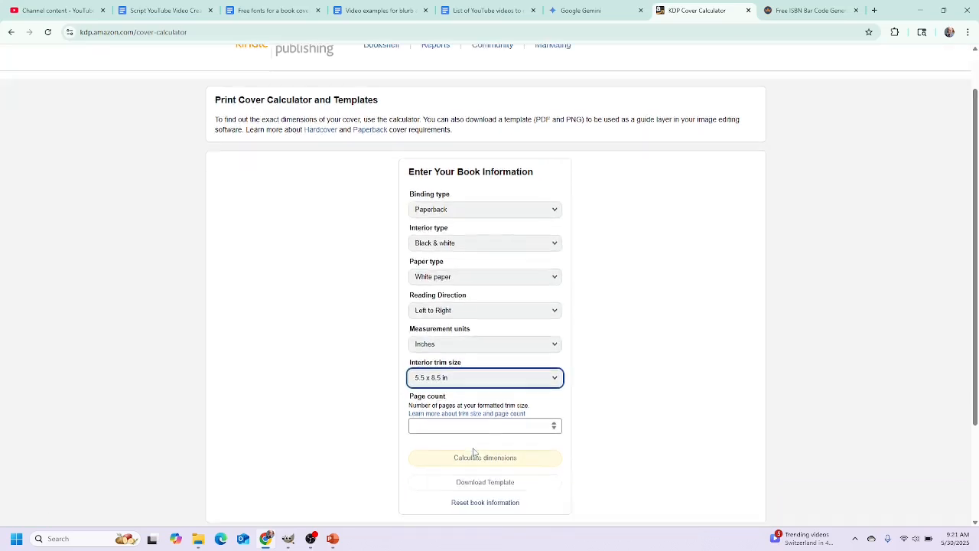
pyautogui.click(472, 376)
pyautogui.write('300')
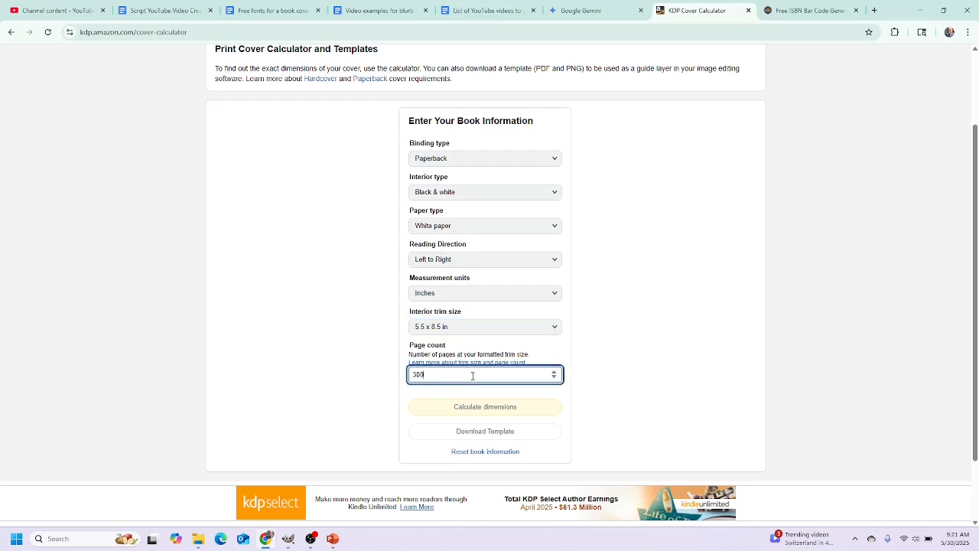
pyautogui.click(611, 407)
pyautogui.click(507, 407)
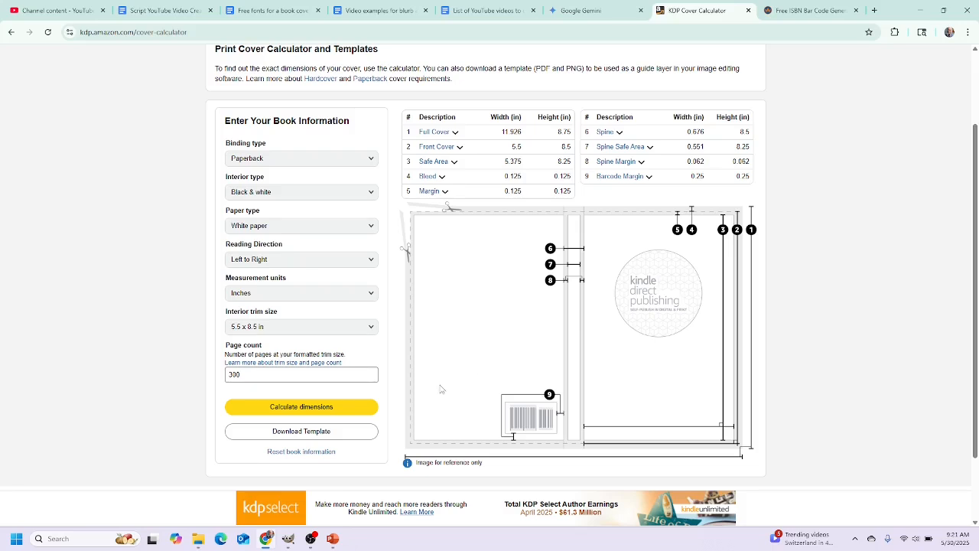
pyautogui.click(325, 430)
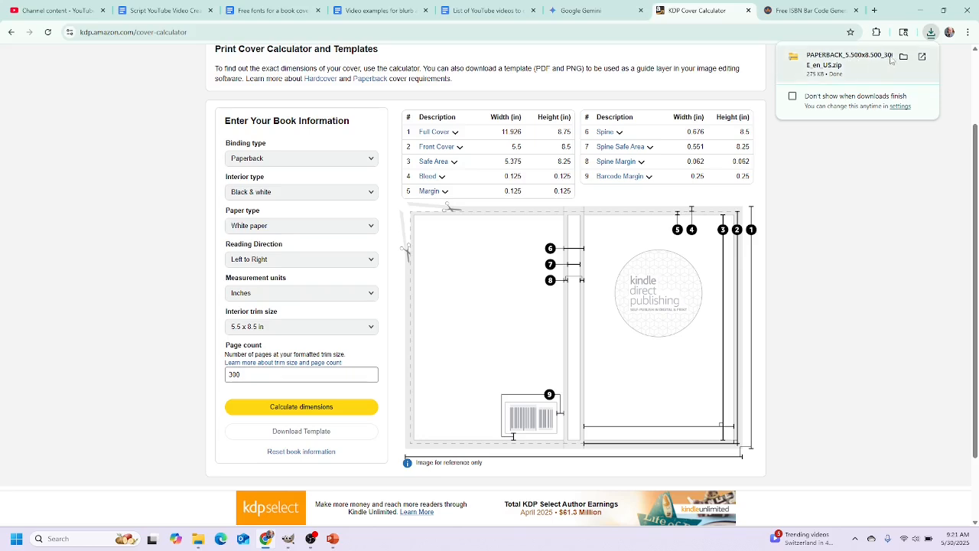
# Extract the downloaded paperback template zip with Extract all, then return to GIMP
pyautogui.click(904, 56)
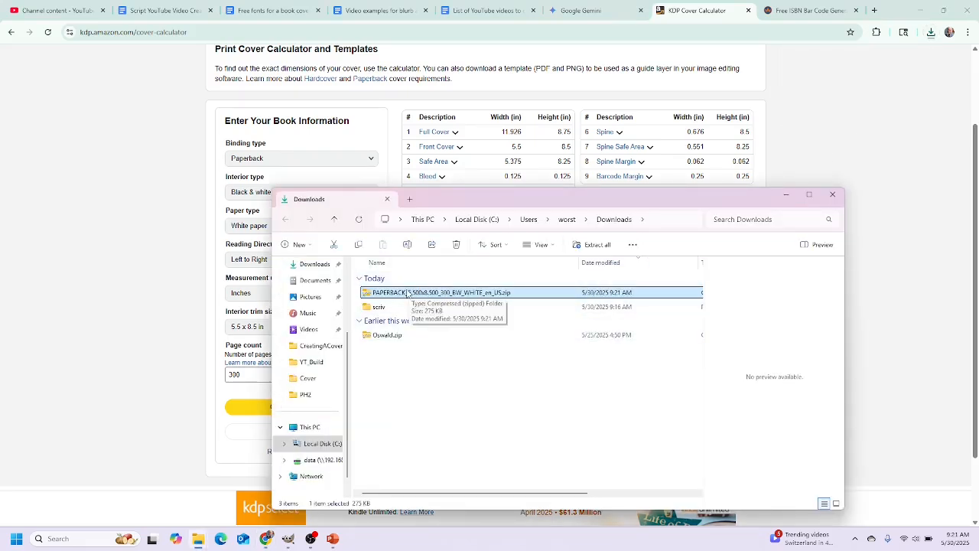
pyautogui.doubleClick(405, 296)
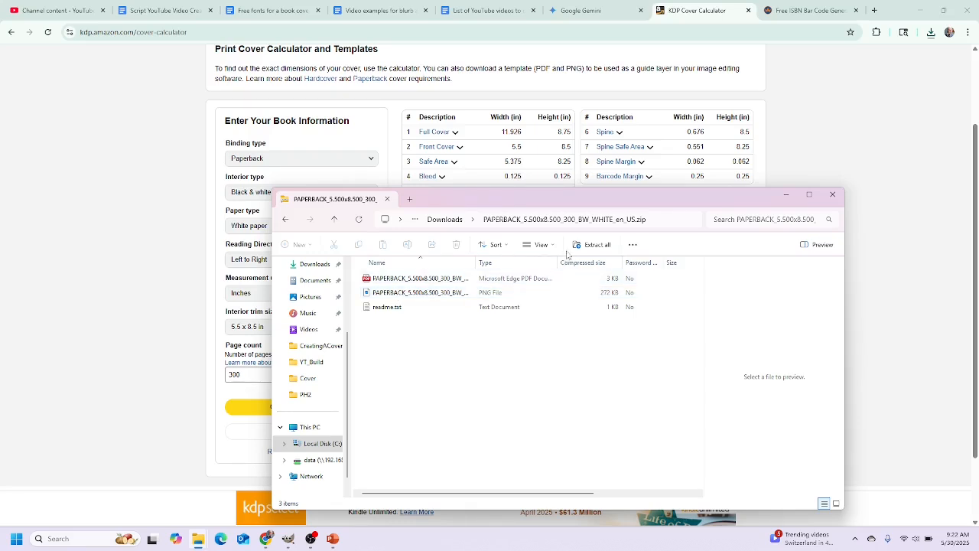
pyautogui.click(596, 244)
pyautogui.click(581, 367)
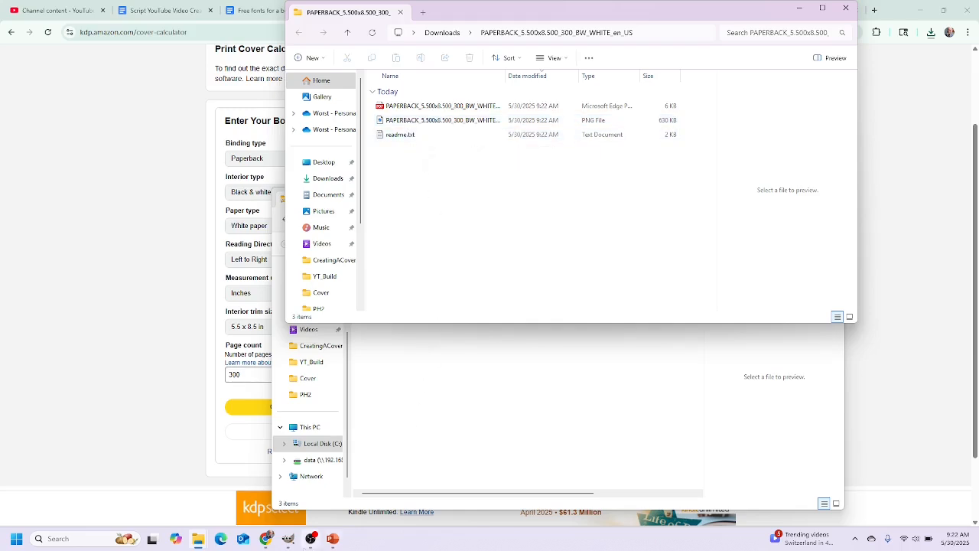
pyautogui.click(288, 539)
# Open the template PNG from Downloads' PAPERBACK folder in GIMP, then return to PowerPoint
pyautogui.click(9, 18)
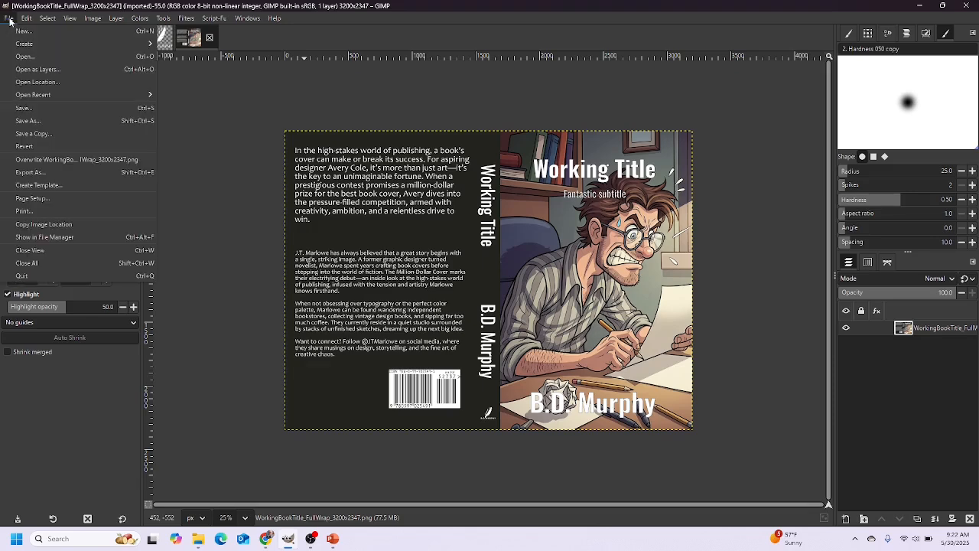
pyautogui.click(23, 60)
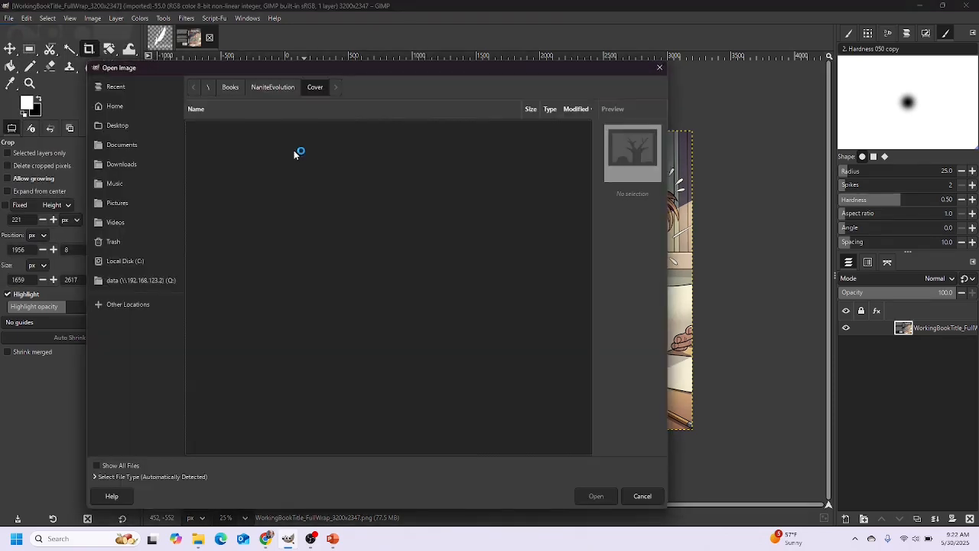
pyautogui.click(126, 164)
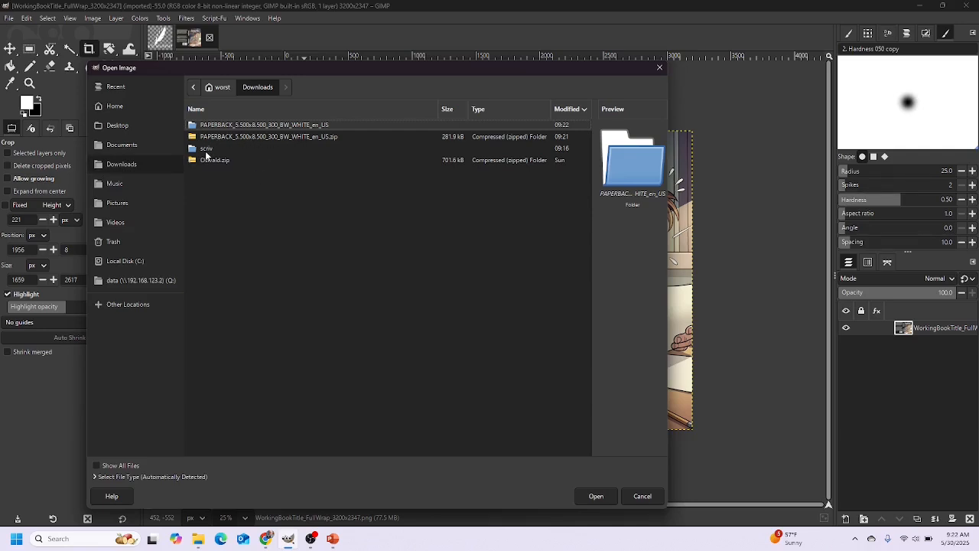
pyautogui.doubleClick(228, 126)
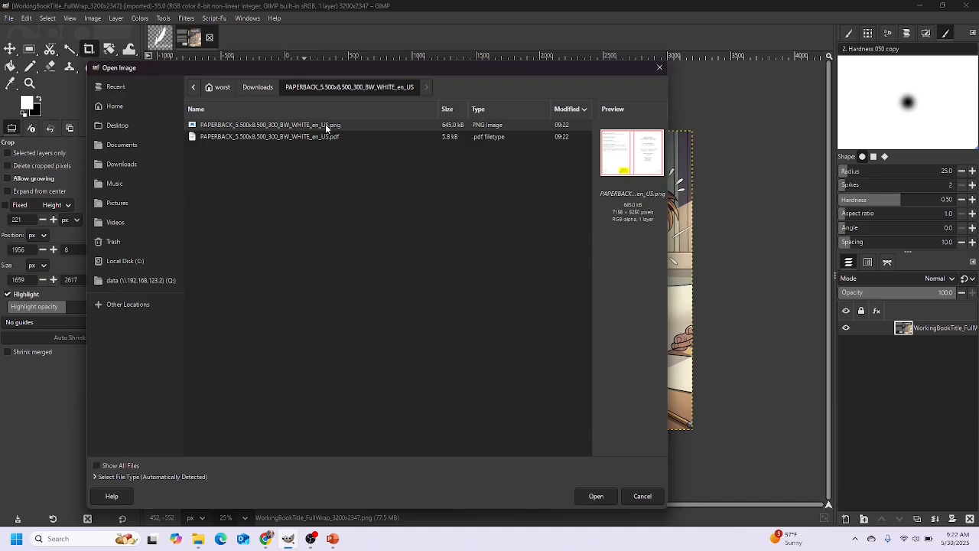
pyautogui.click(602, 496)
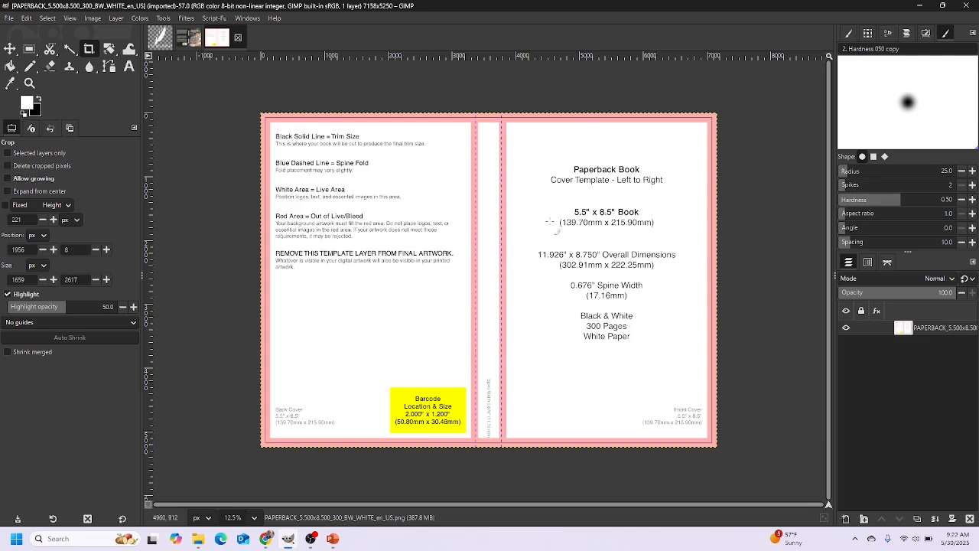
pyautogui.click(334, 539)
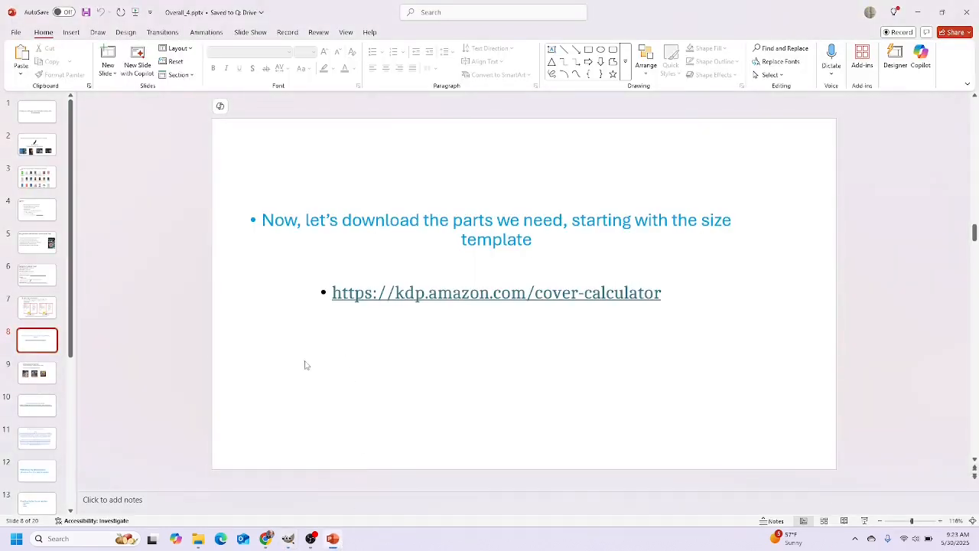
# Select the frustrated-writer prompt on slide 9, then bring the browser back
pyautogui.click(46, 373)
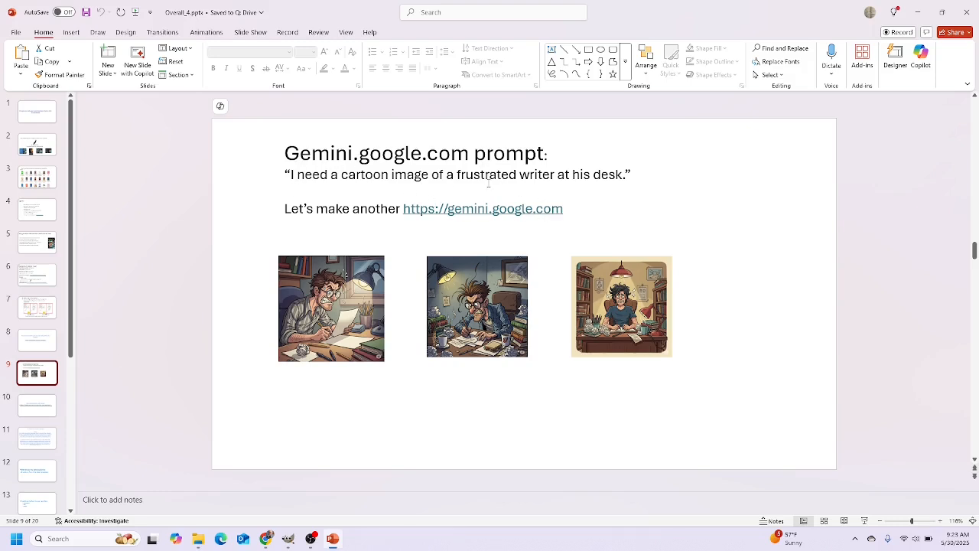
pyautogui.moveTo(625, 174); pyautogui.dragTo(292, 176)
pyautogui.hotkey('ctrl', 'c')
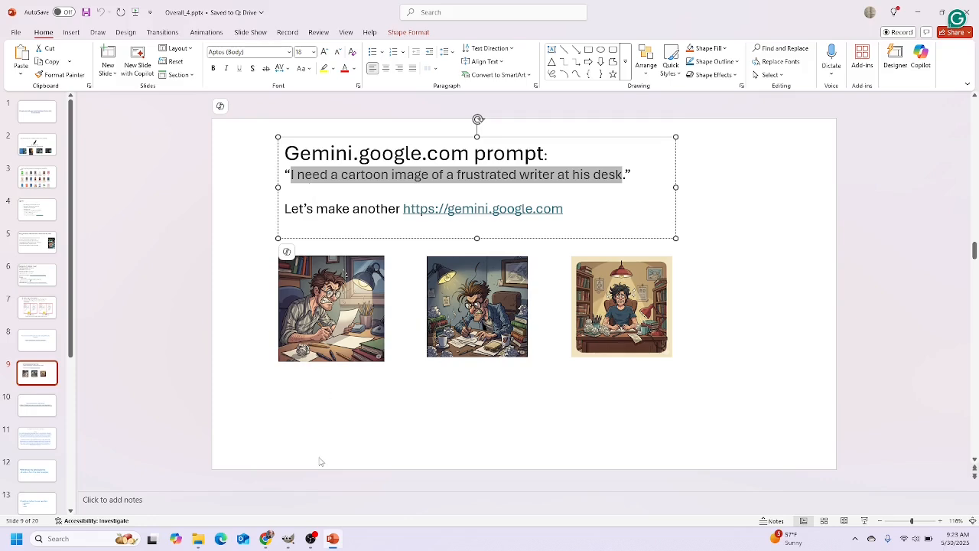
pyautogui.moveTo(266, 538)
pyautogui.click(267, 483)
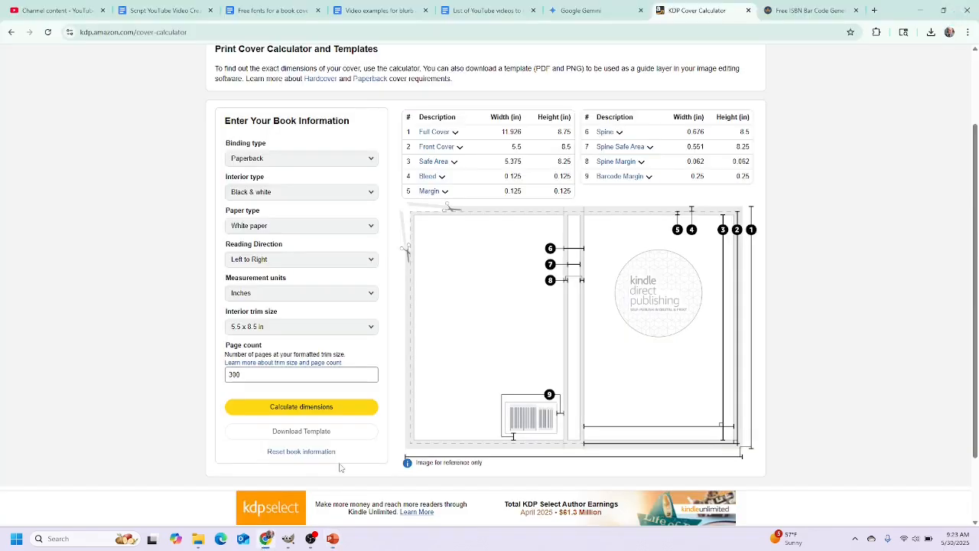
# Paste the frustrated-writer prompt as plain text into Gemini and send it
pyautogui.click(586, 12)
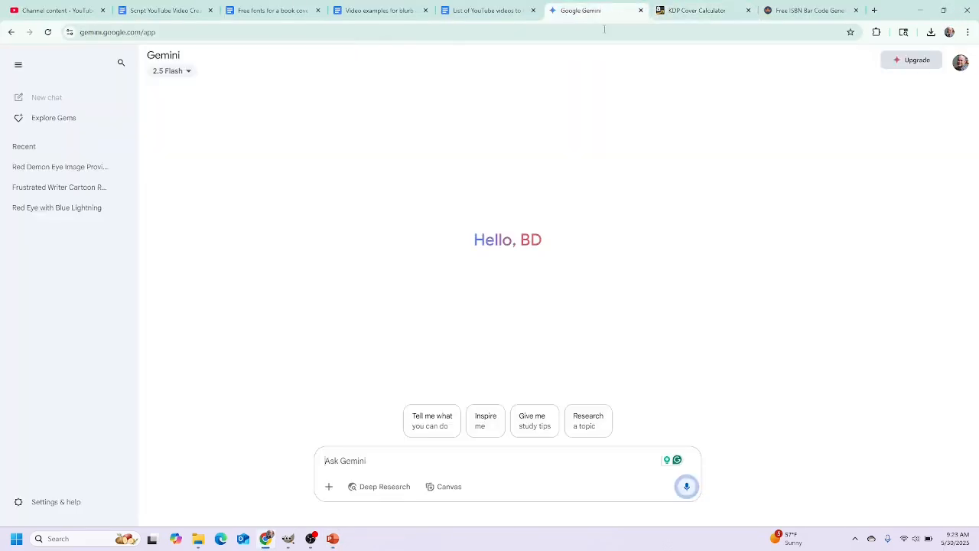
pyautogui.rightClick(347, 458)
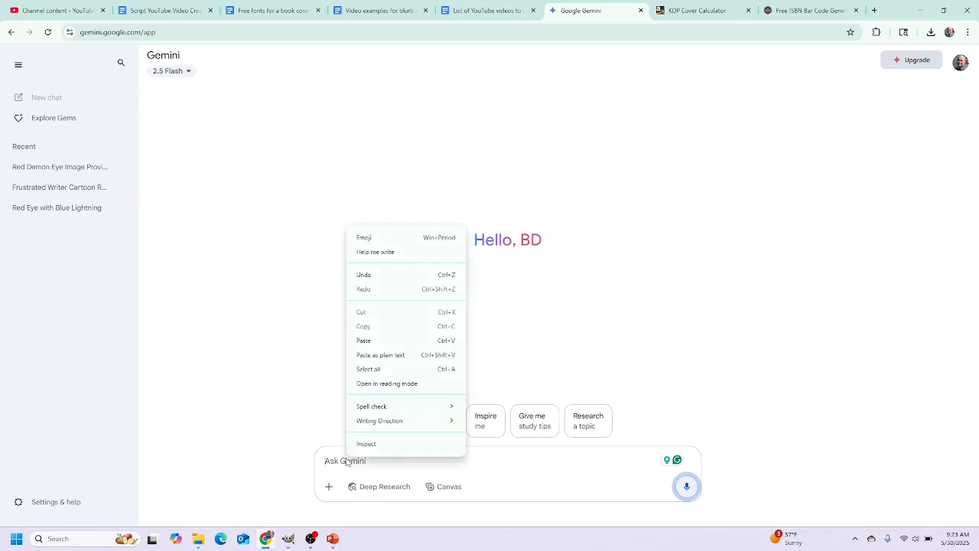
pyautogui.click(380, 355)
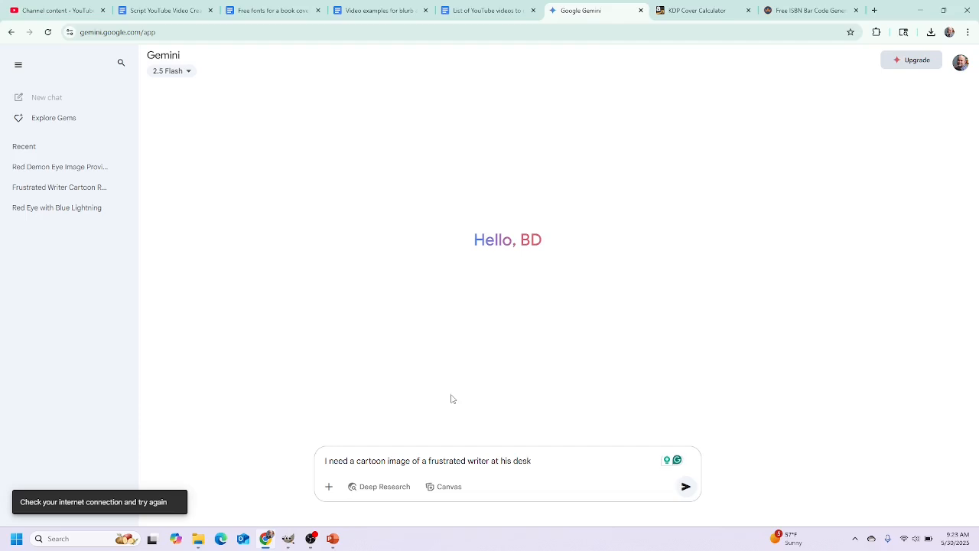
pyautogui.press('Return')
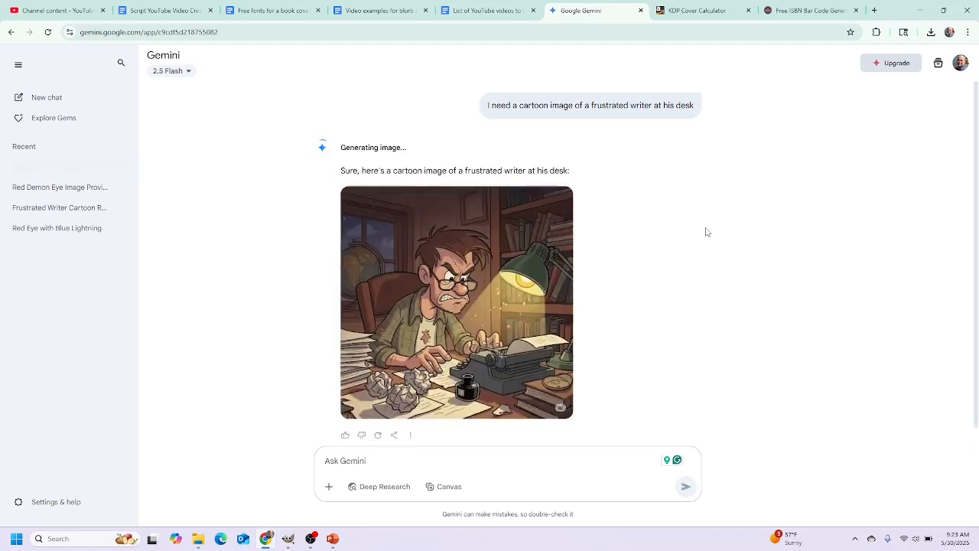
# Download the generated cartoon at full size and show it in the Downloads folder
pyautogui.moveTo(453, 287)
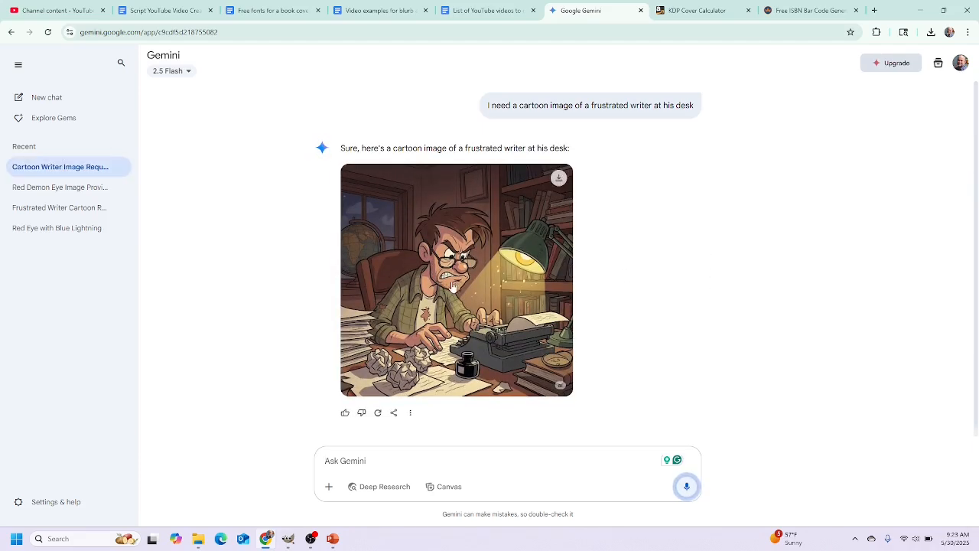
pyautogui.click(558, 180)
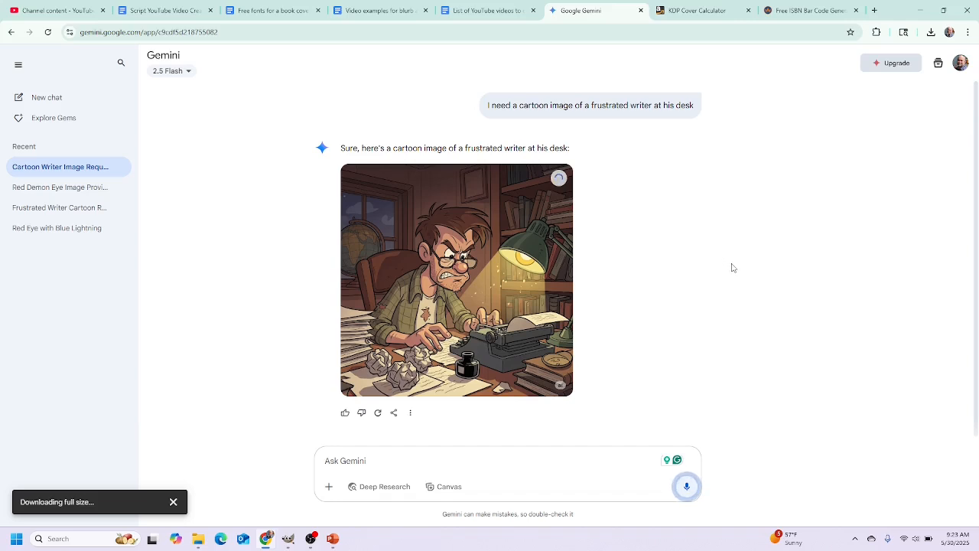
pyautogui.click(933, 32)
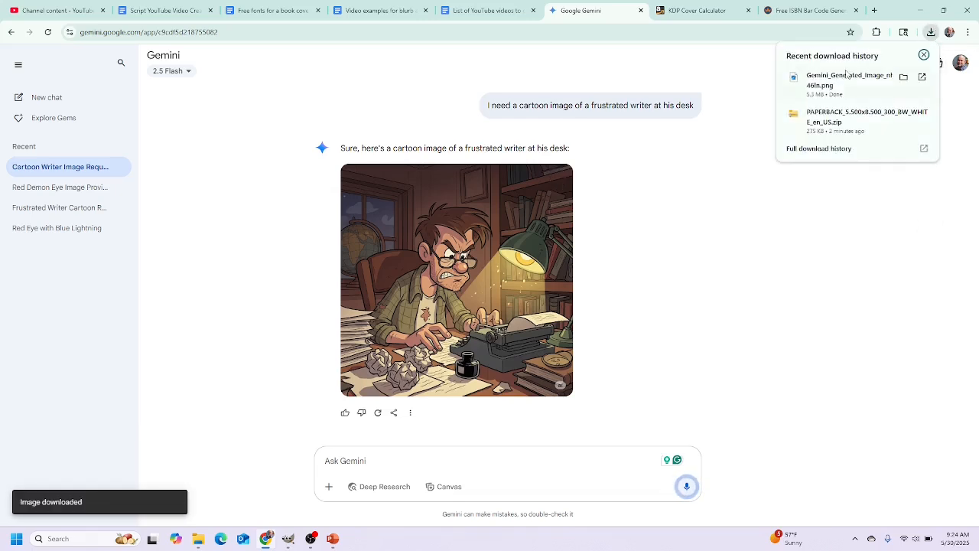
pyautogui.click(904, 77)
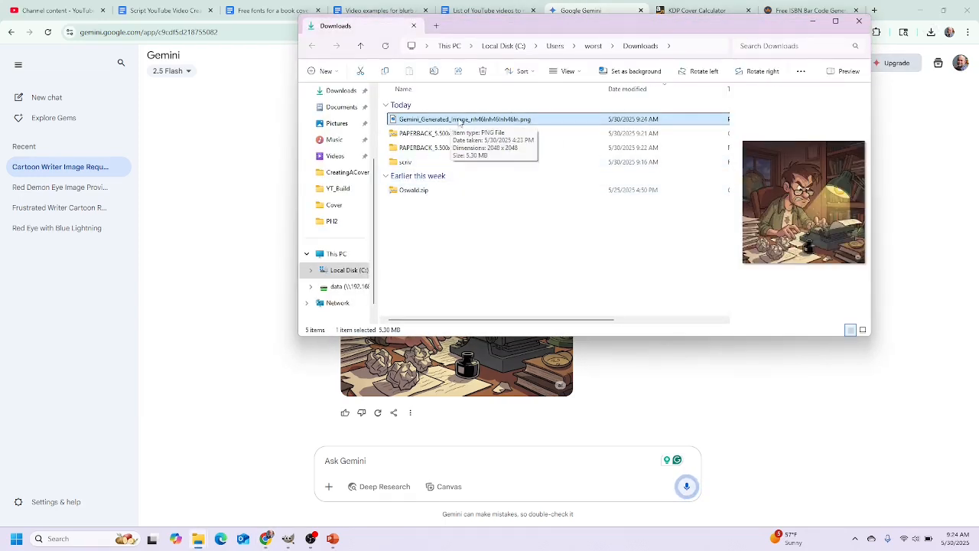
# Advance the presentation to slide 10, then bring up the ISBN barcode generator page
pyautogui.click(333, 540)
pyautogui.press('pagedown')
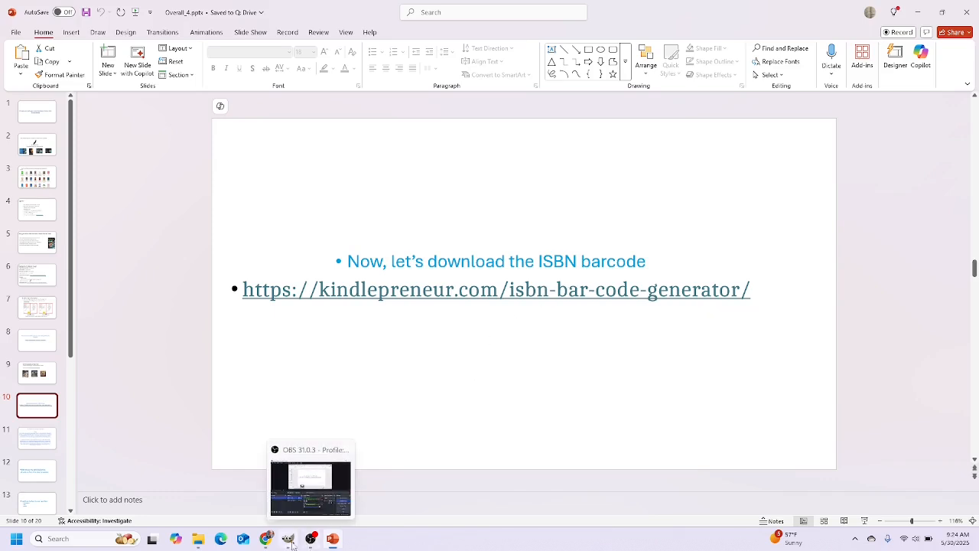
pyautogui.click(268, 541)
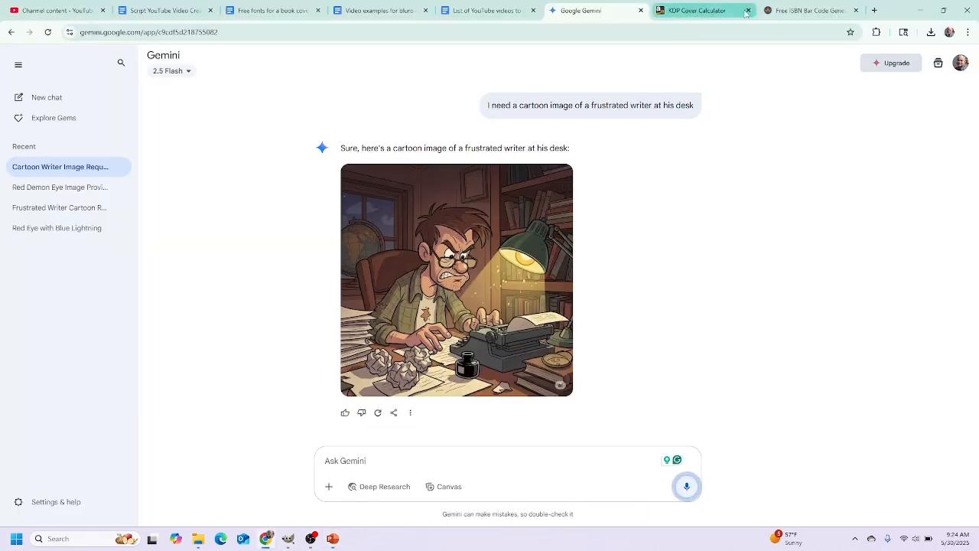
pyautogui.click(791, 11)
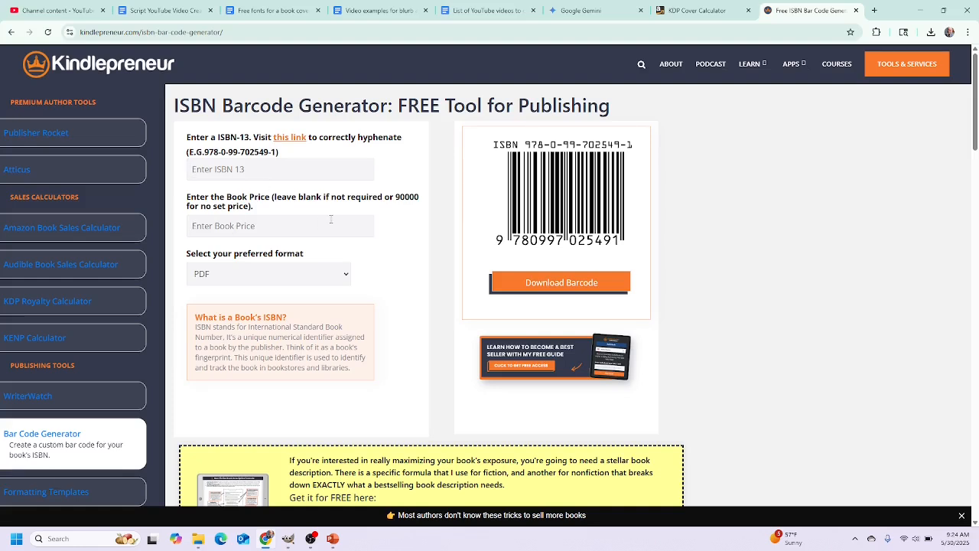
# Enter a 27.23 book price and download the barcode as a white-background JPG
pyautogui.write('27.23')
pyautogui.click(375, 260)
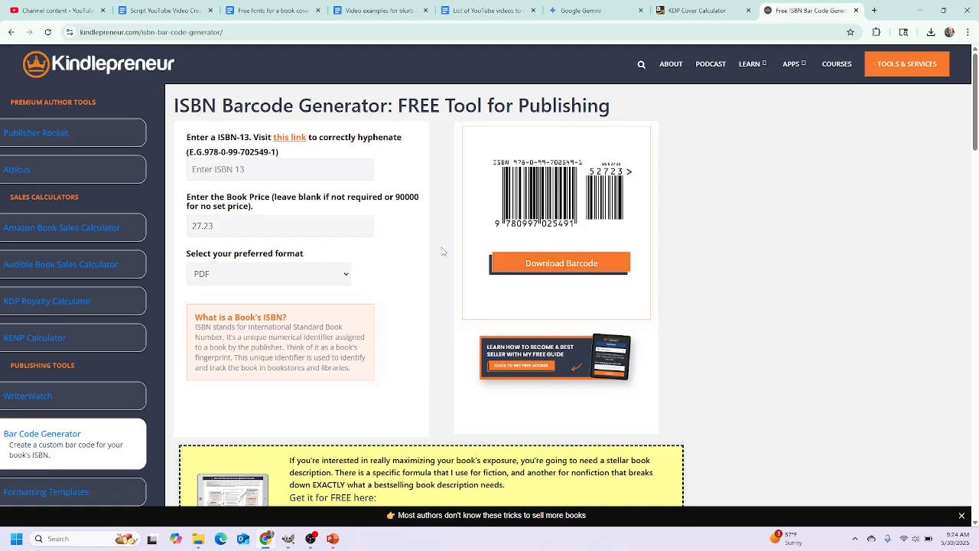
pyautogui.click(340, 276)
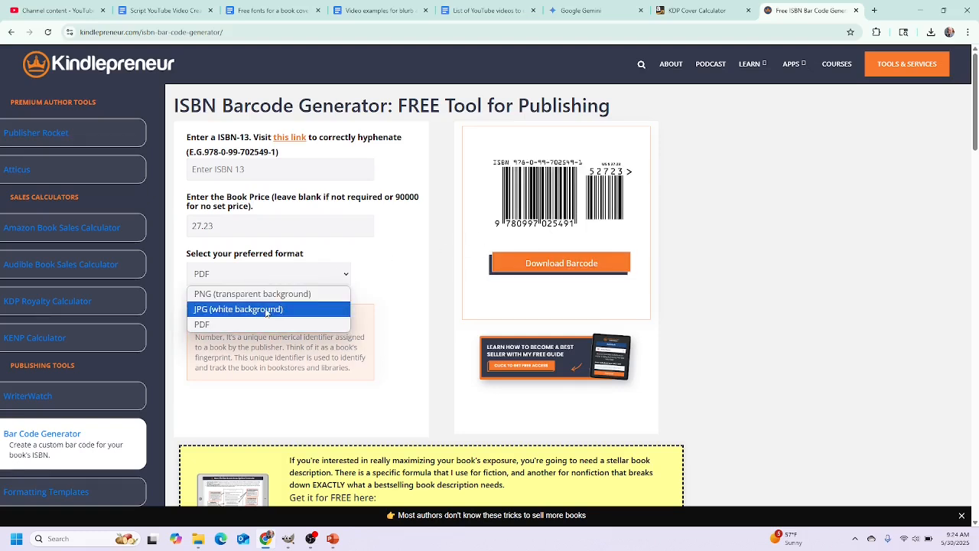
pyautogui.click(200, 311)
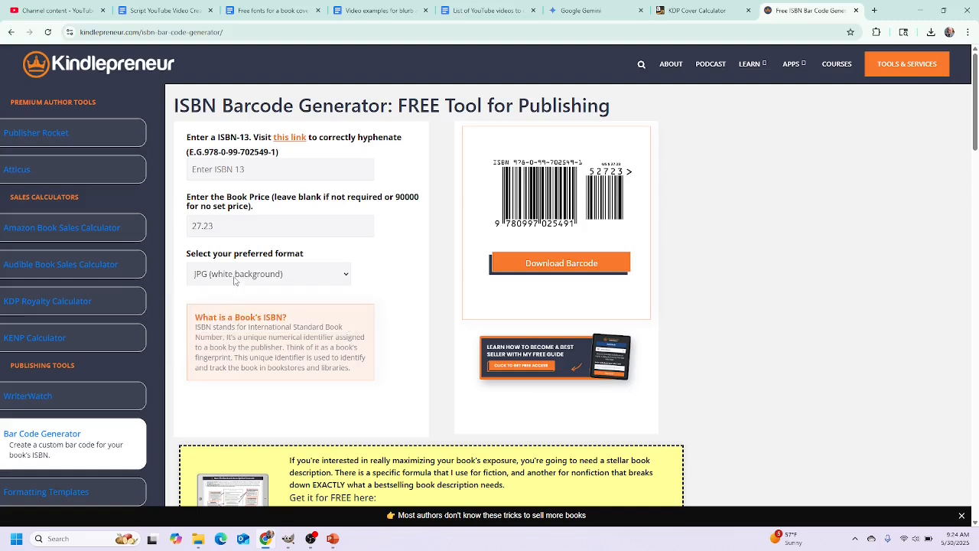
pyautogui.click(560, 268)
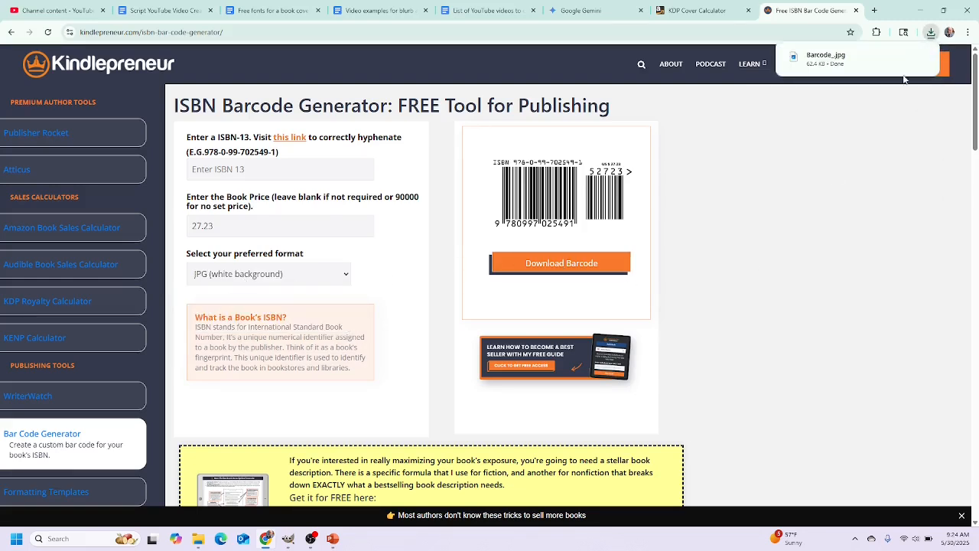
pyautogui.click(920, 58)
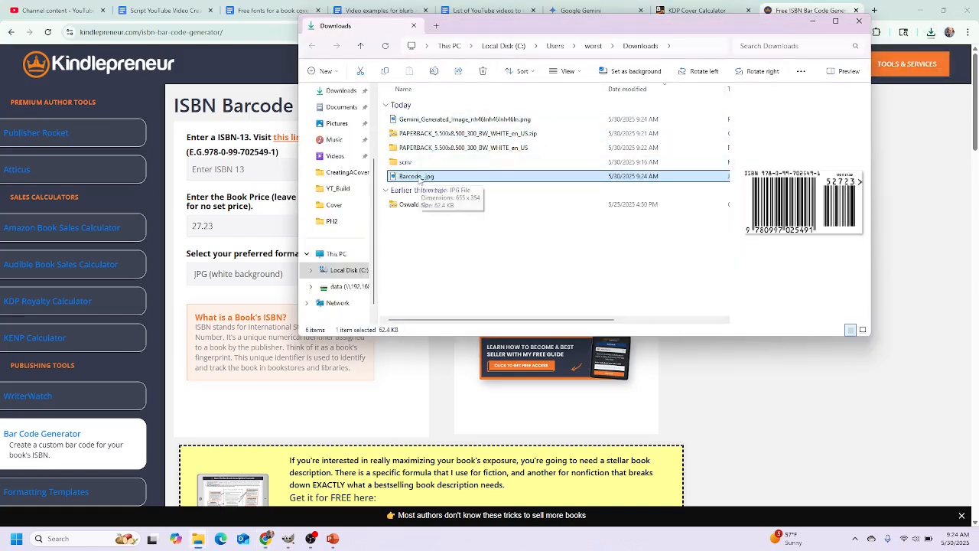
pyautogui.click(333, 540)
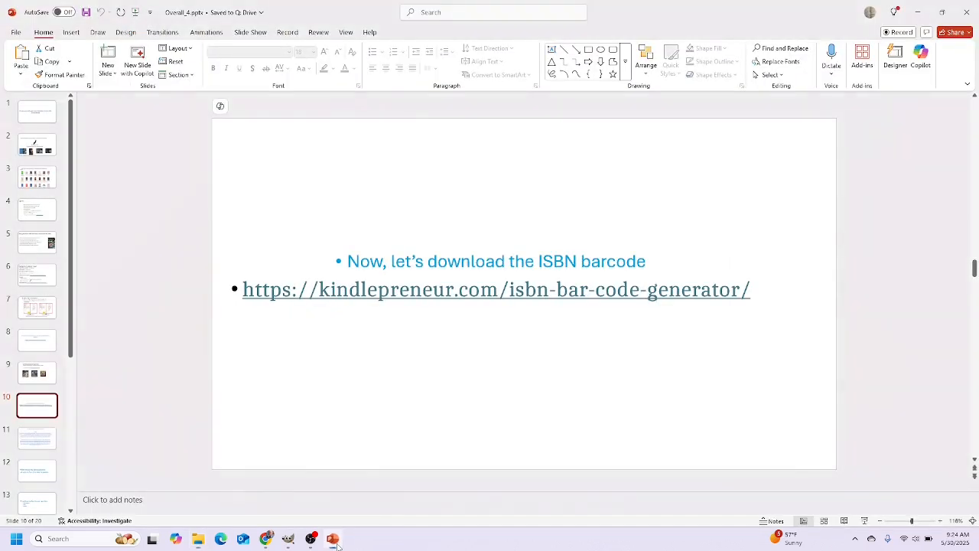
# Step through slides 11 and 12, then bring up the cover template in GIMP
pyautogui.click(38, 437)
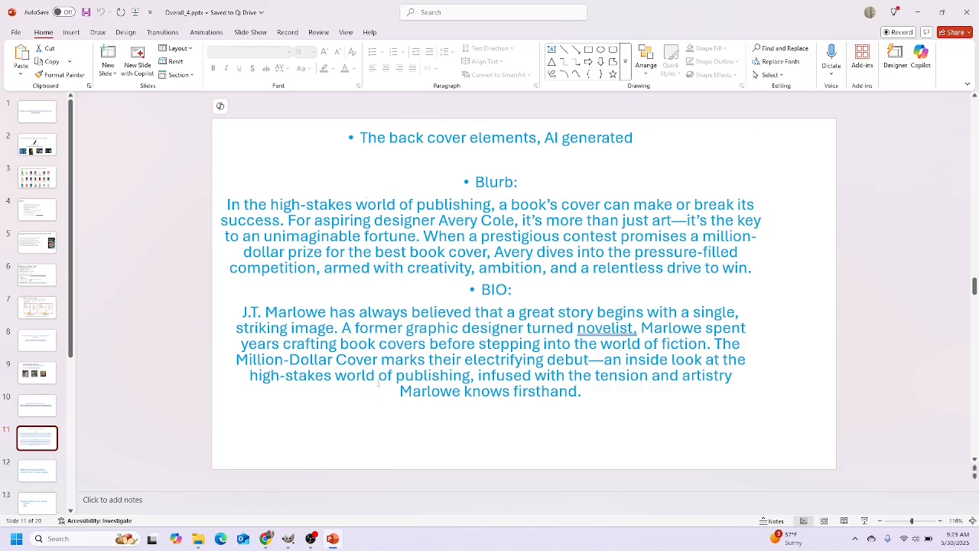
pyautogui.click(38, 472)
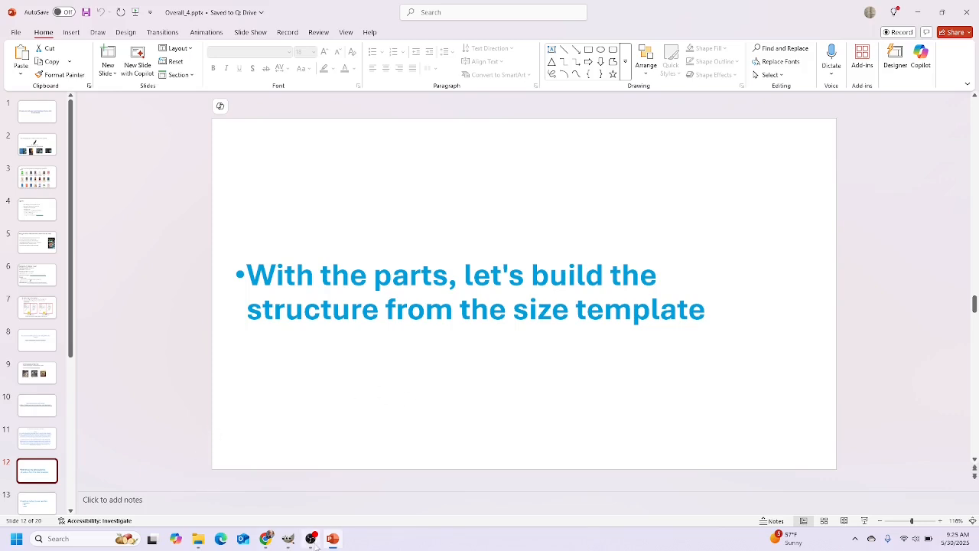
pyautogui.click(287, 539)
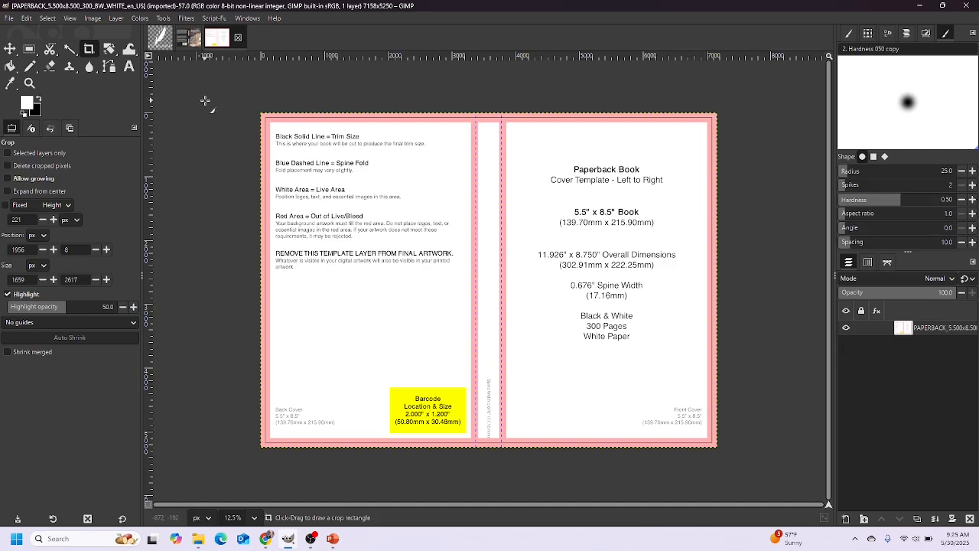
# Create a new vertical guide and drag it rightward onto the template
pyautogui.click(91, 19)
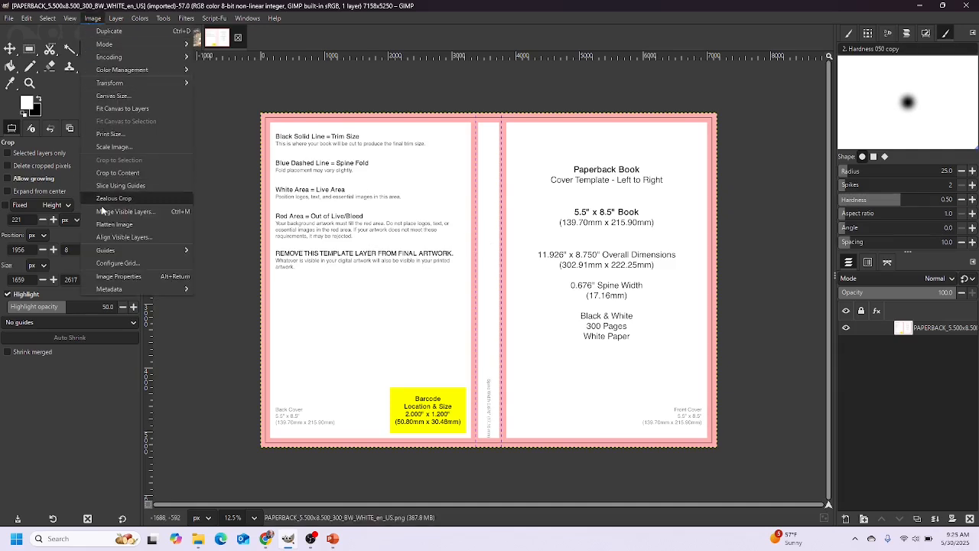
pyautogui.moveTo(113, 254)
pyautogui.click(225, 263)
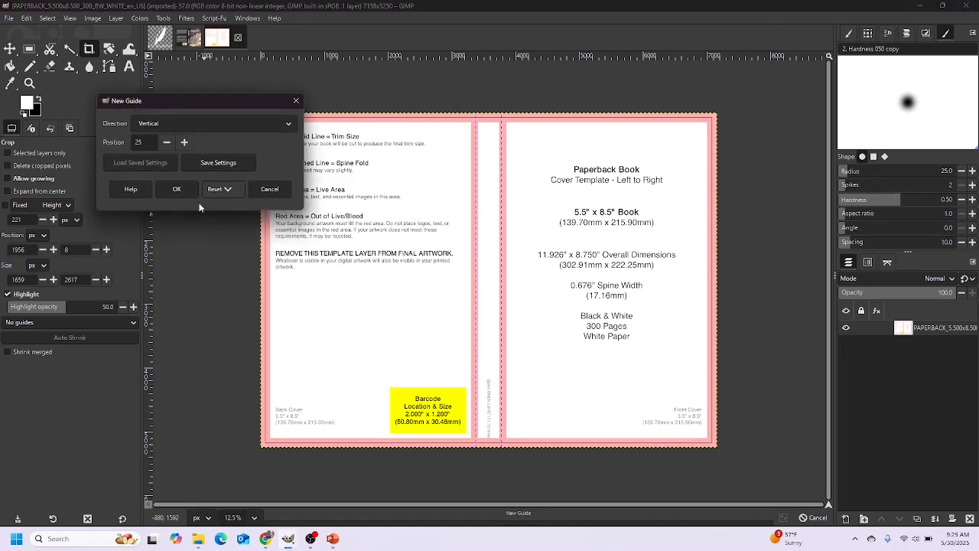
pyautogui.click(186, 192)
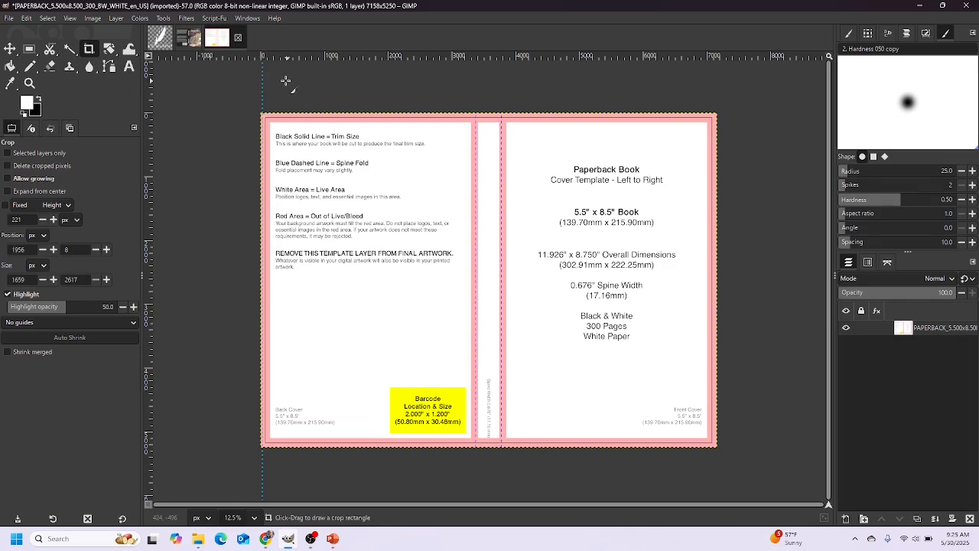
pyautogui.click(10, 49)
pyautogui.moveTo(263, 80); pyautogui.dragTo(712, 82)
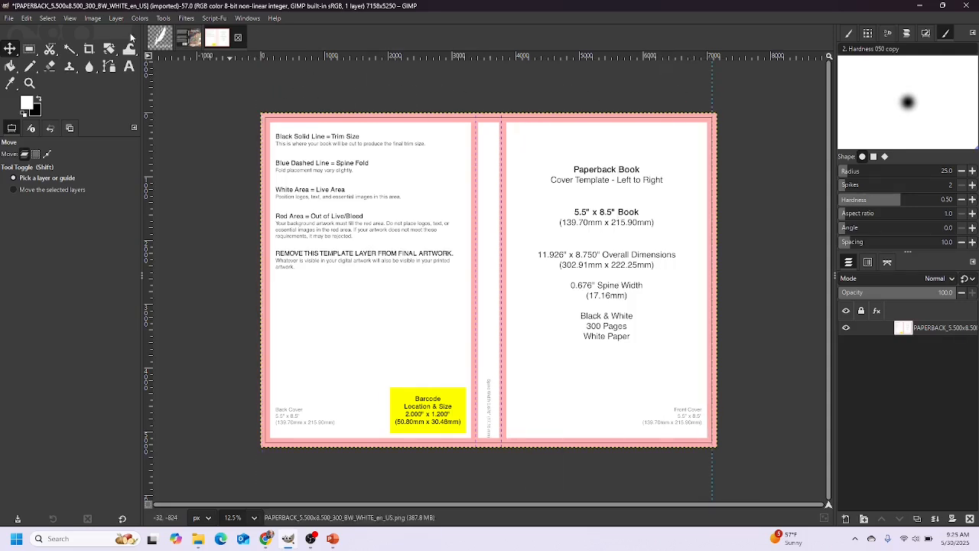
# Add two more vertical guides, one on the spine fold and one at the front cover's centre
pyautogui.click(92, 17)
pyautogui.moveTo(115, 252)
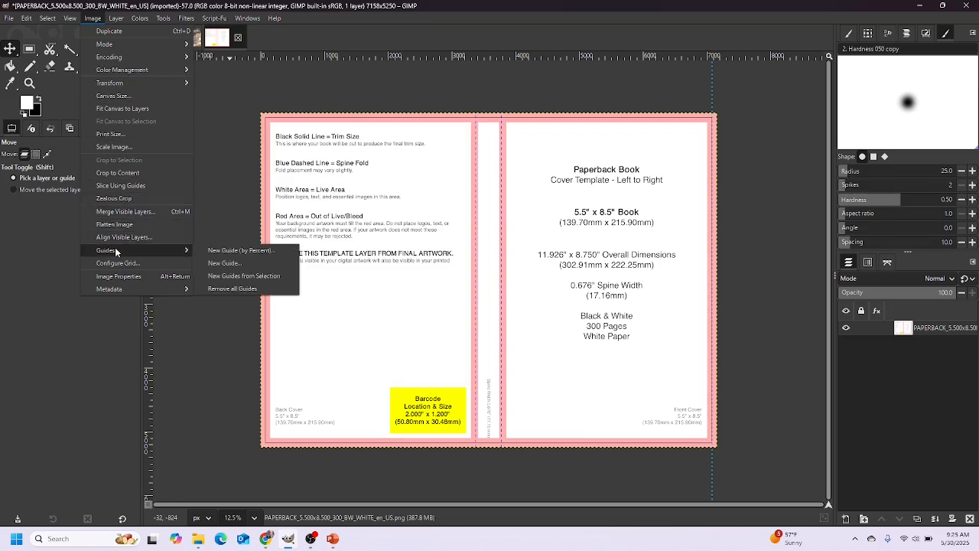
pyautogui.click(222, 263)
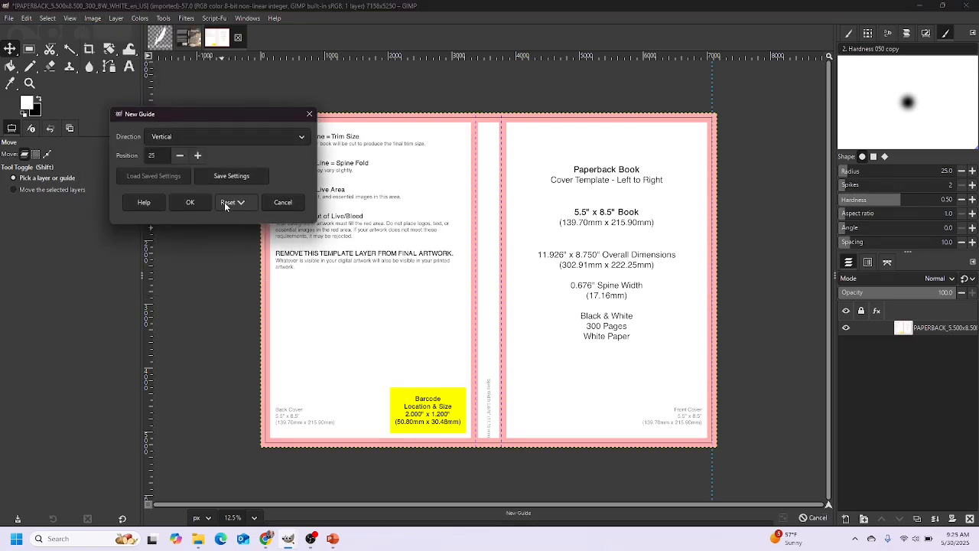
pyautogui.click(190, 204)
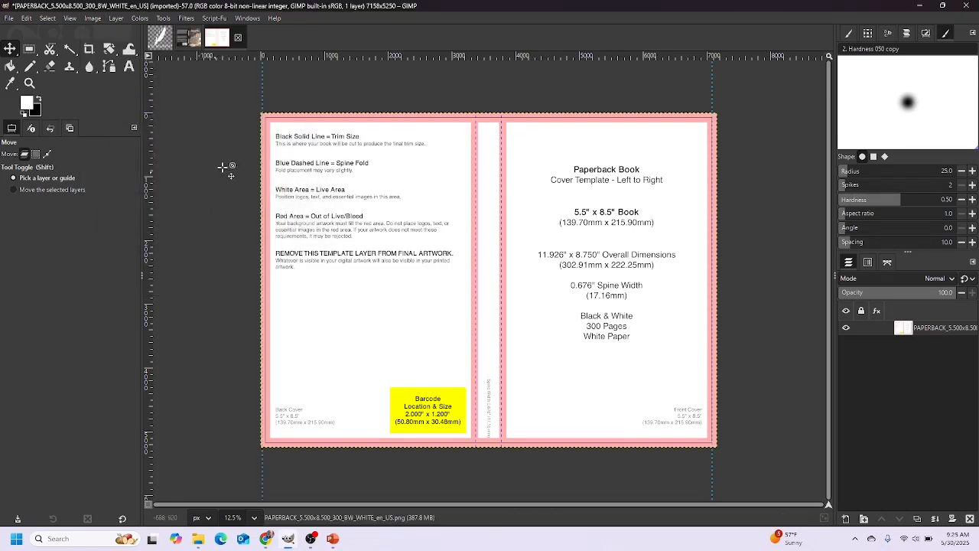
pyautogui.moveTo(263, 88); pyautogui.dragTo(502, 98)
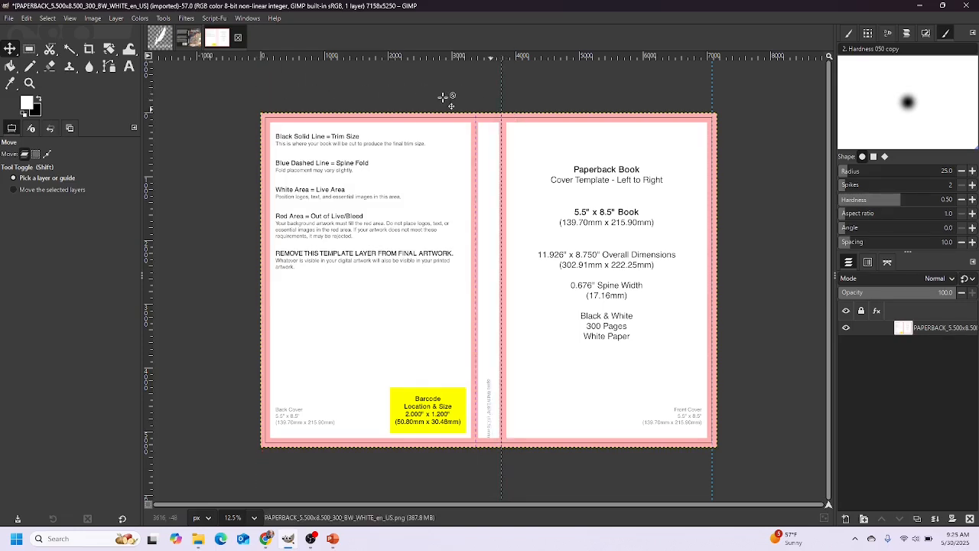
pyautogui.click(92, 19)
pyautogui.moveTo(109, 250)
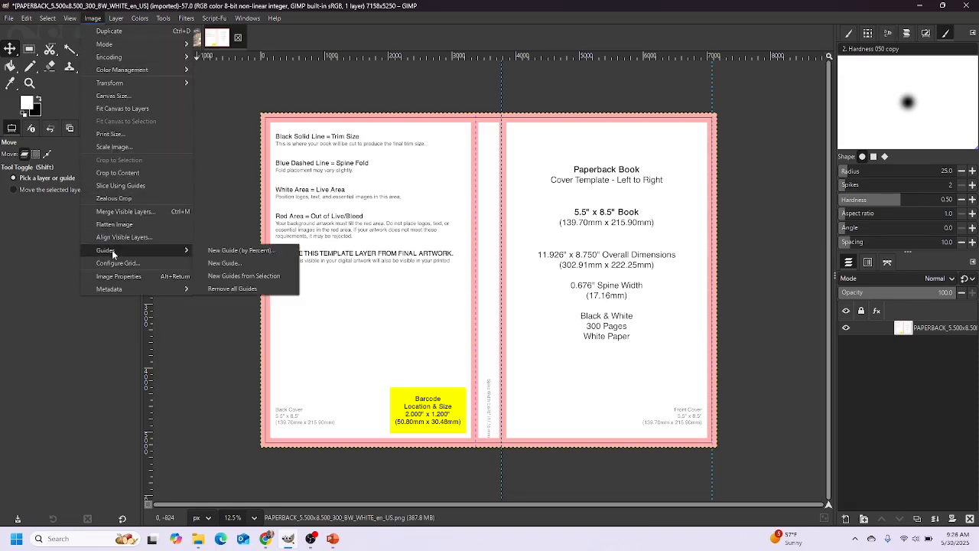
pyautogui.click(222, 263)
pyautogui.click(203, 217)
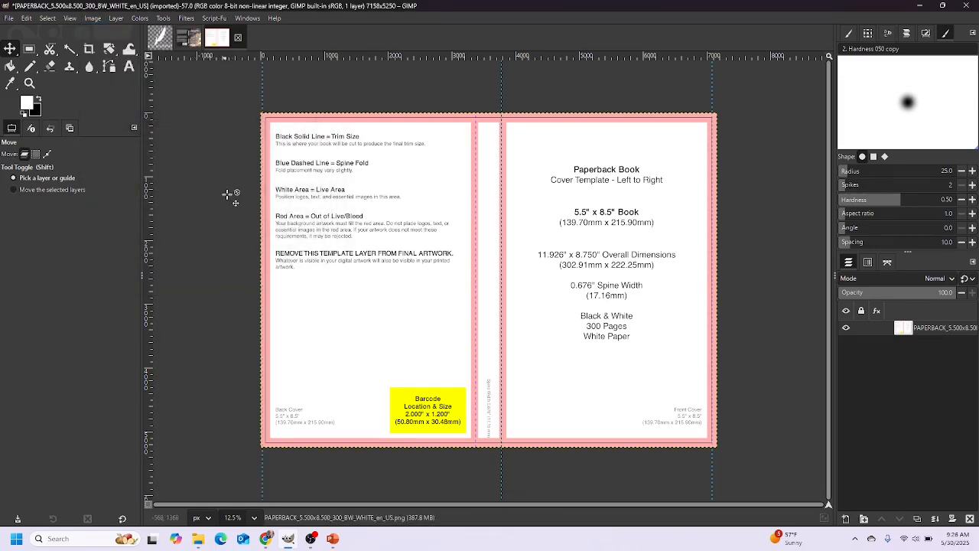
pyautogui.moveTo(265, 95); pyautogui.dragTo(603, 95)
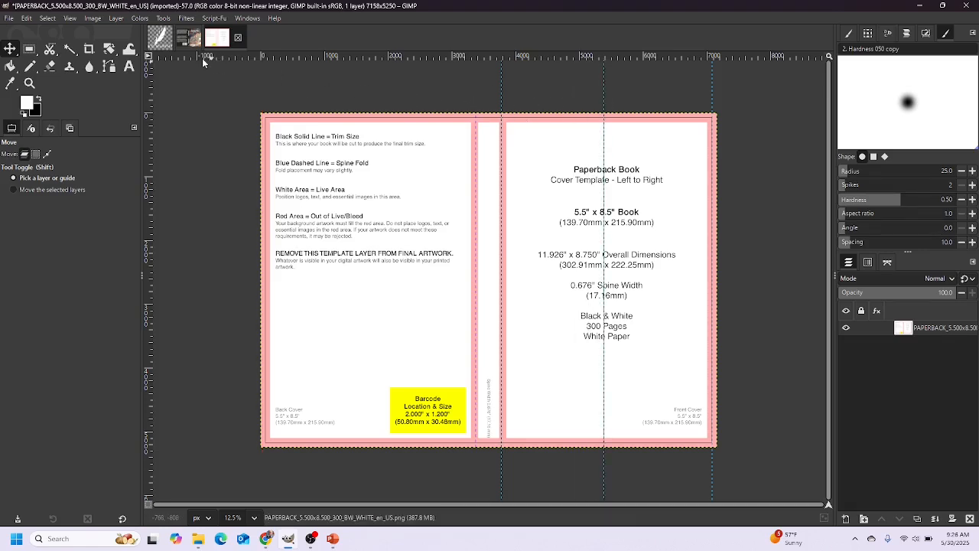
# Add two further vertical guides and drag both over toward the spine
pyautogui.click(93, 18)
pyautogui.moveTo(115, 253)
pyautogui.click(214, 264)
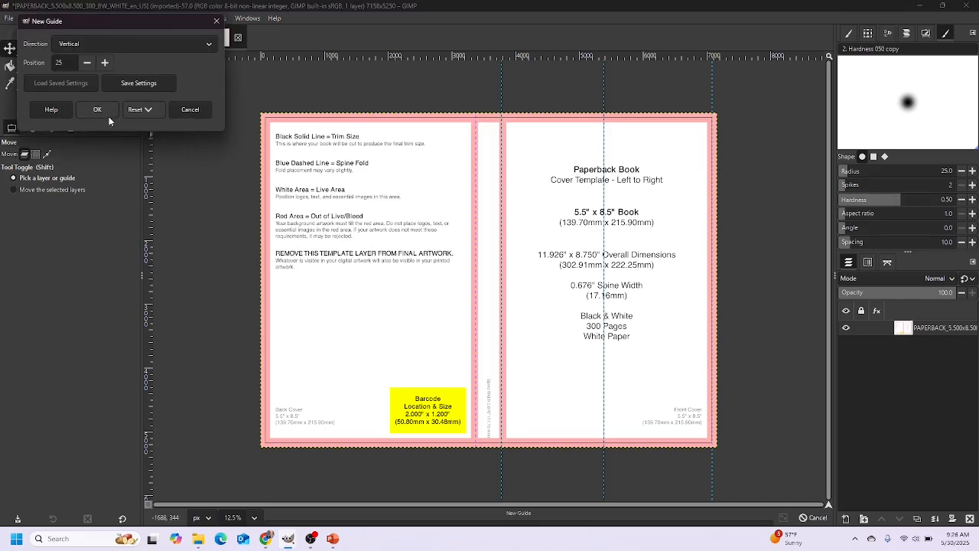
pyautogui.click(99, 107)
pyautogui.moveTo(264, 84); pyautogui.dragTo(490, 87)
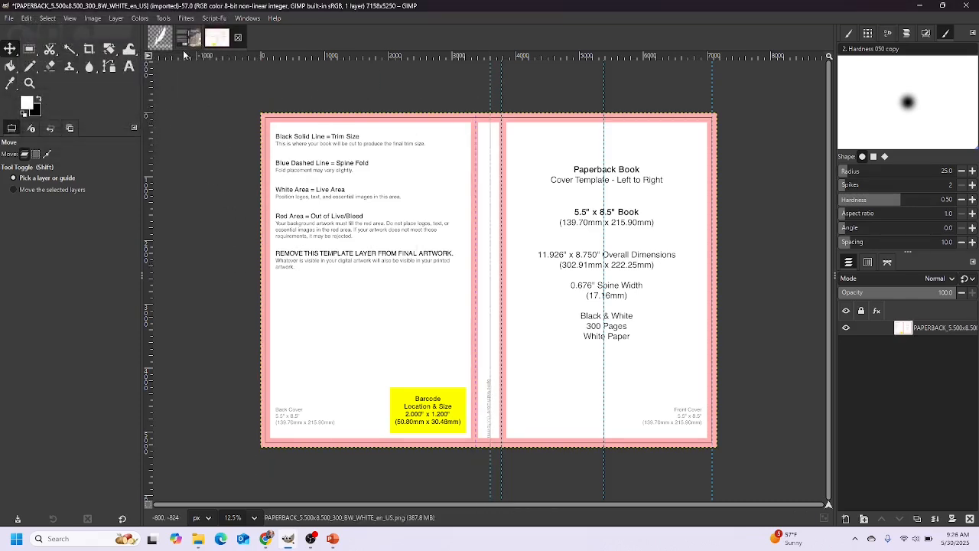
pyautogui.click(92, 18)
pyautogui.moveTo(115, 251)
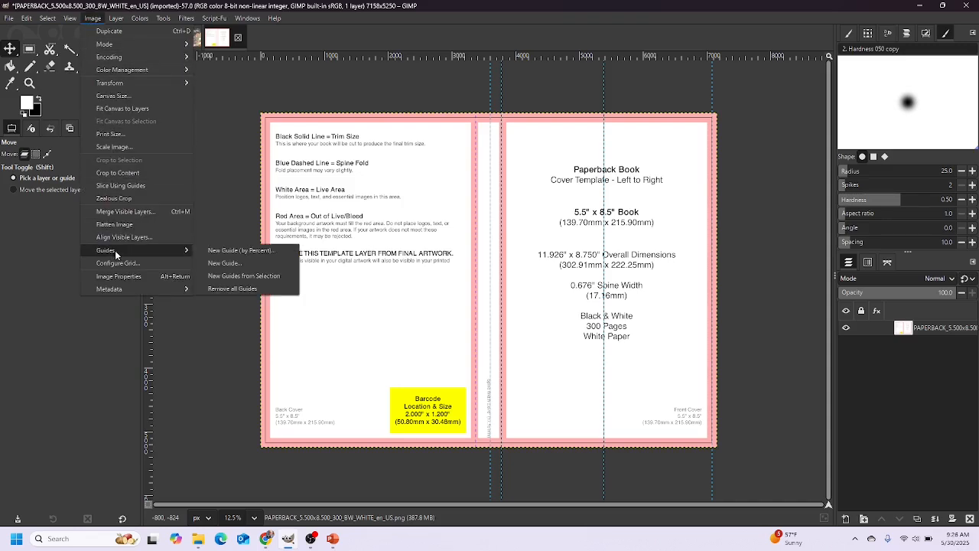
pyautogui.click(205, 263)
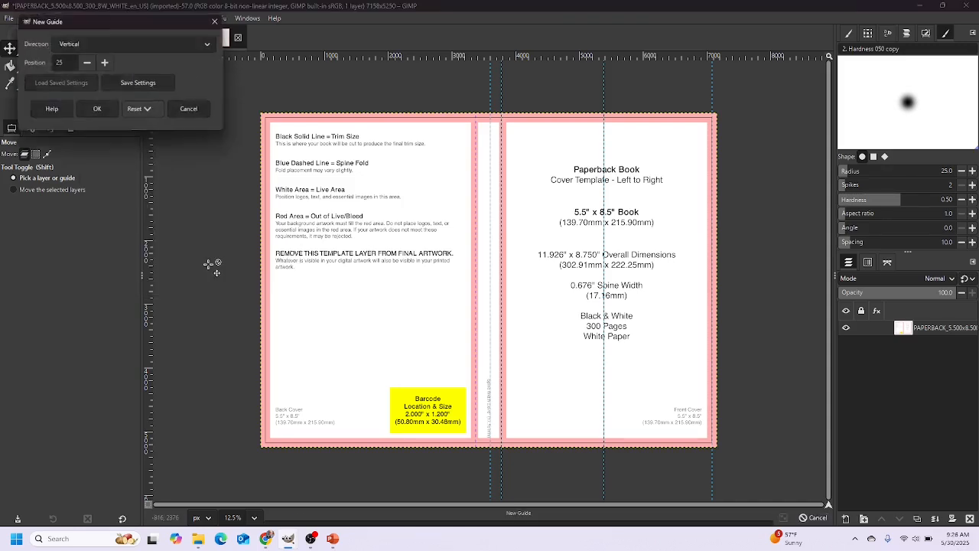
pyautogui.click(97, 107)
pyautogui.moveTo(262, 83); pyautogui.dragTo(475, 95)
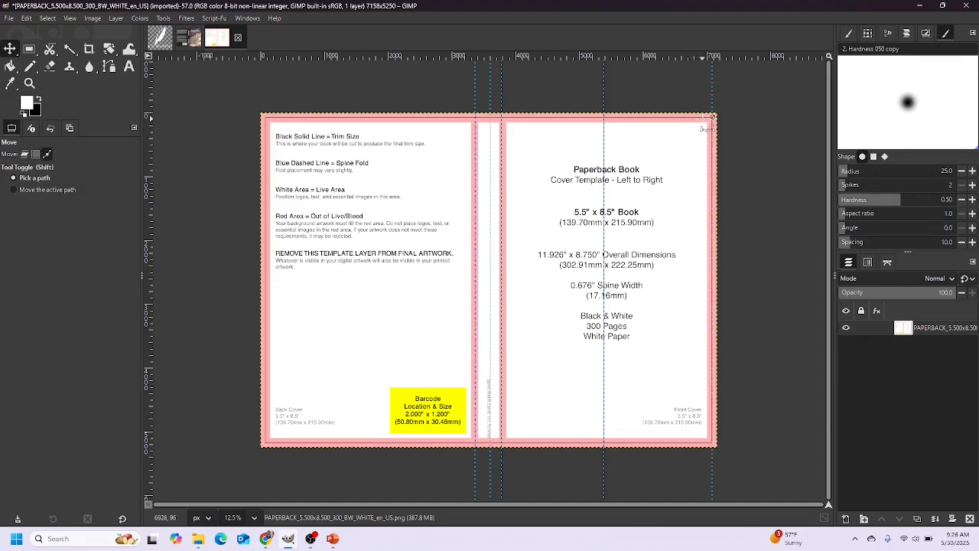
# Zoom in and snap both spine guides exactly onto the blue dashed fold lines
pyautogui.scroll(6, 719, 142)
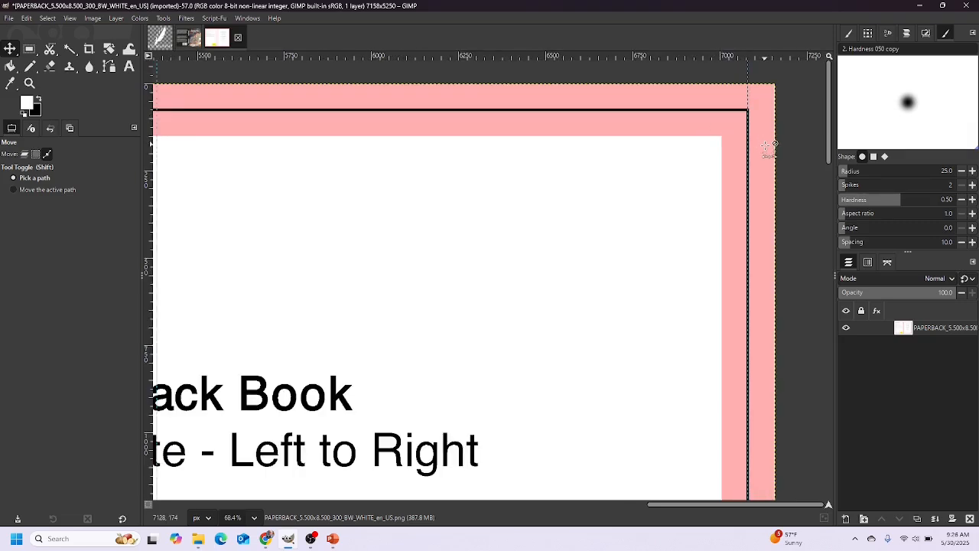
pyautogui.moveTo(720, 503); pyautogui.dragTo(518, 504)
pyautogui.scroll(3, 384, 130)
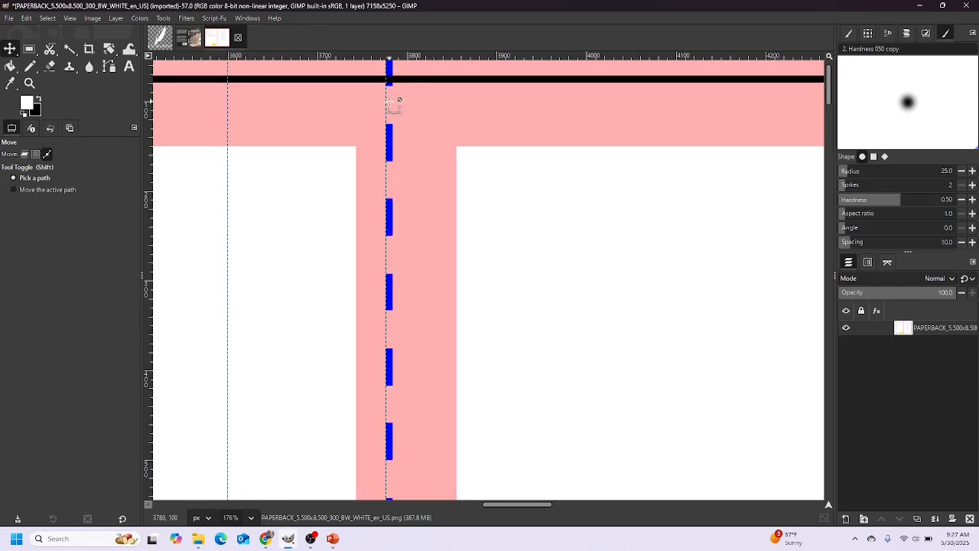
pyautogui.moveTo(387, 101); pyautogui.dragTo(391, 105)
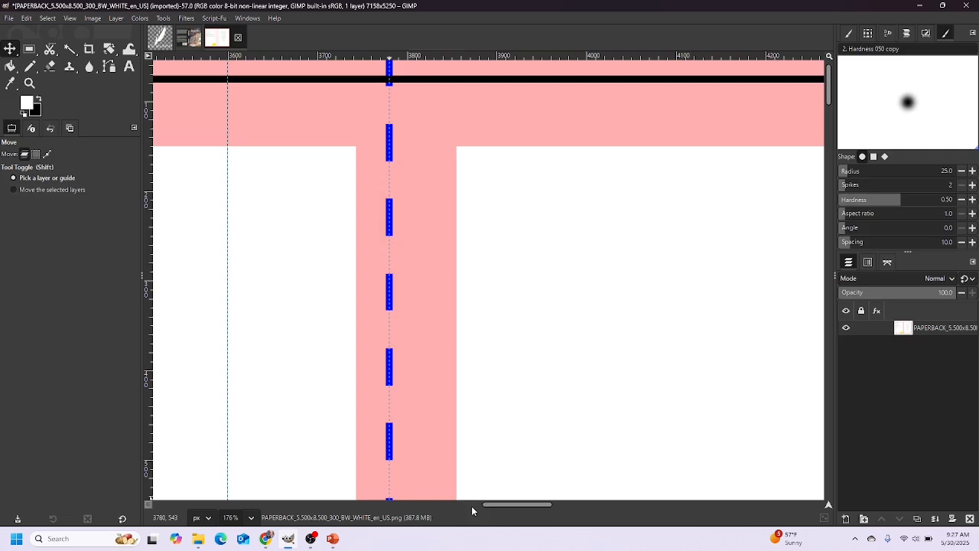
pyautogui.moveTo(496, 504); pyautogui.dragTo(453, 503)
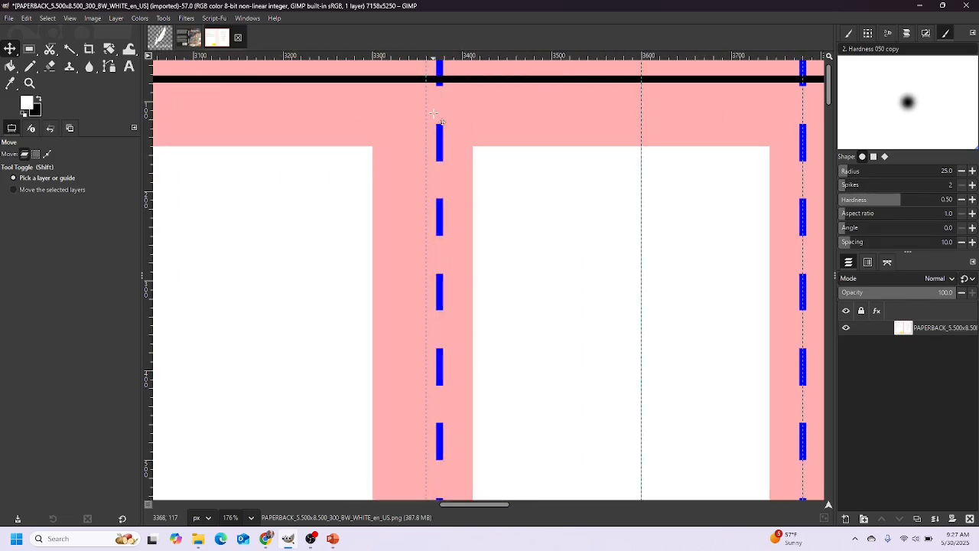
pyautogui.moveTo(427, 96); pyautogui.dragTo(440, 98)
pyautogui.click(16, 540)
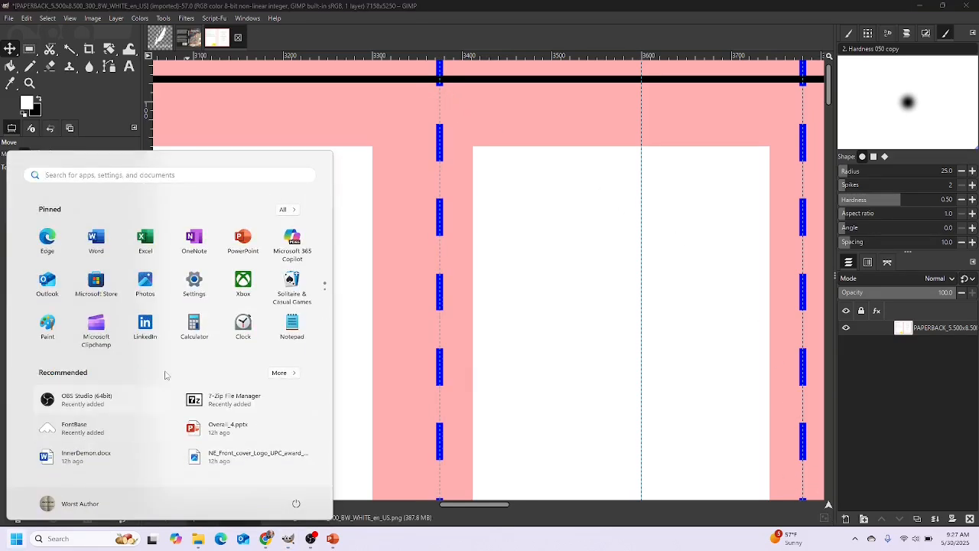
# Launch Calculator, then shrink its window and move it clear of the spine area
pyautogui.click(192, 323)
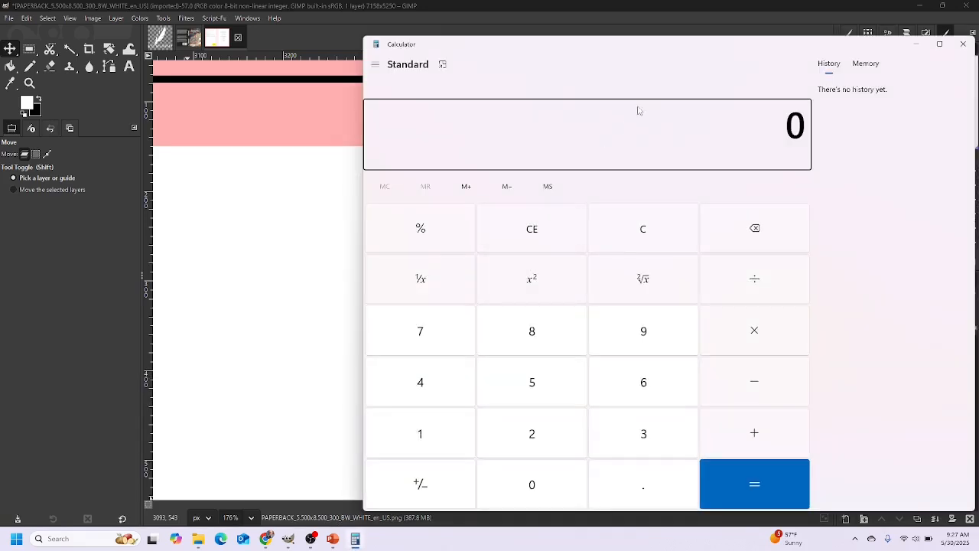
pyautogui.moveTo(885, 49); pyautogui.dragTo(880, 31)
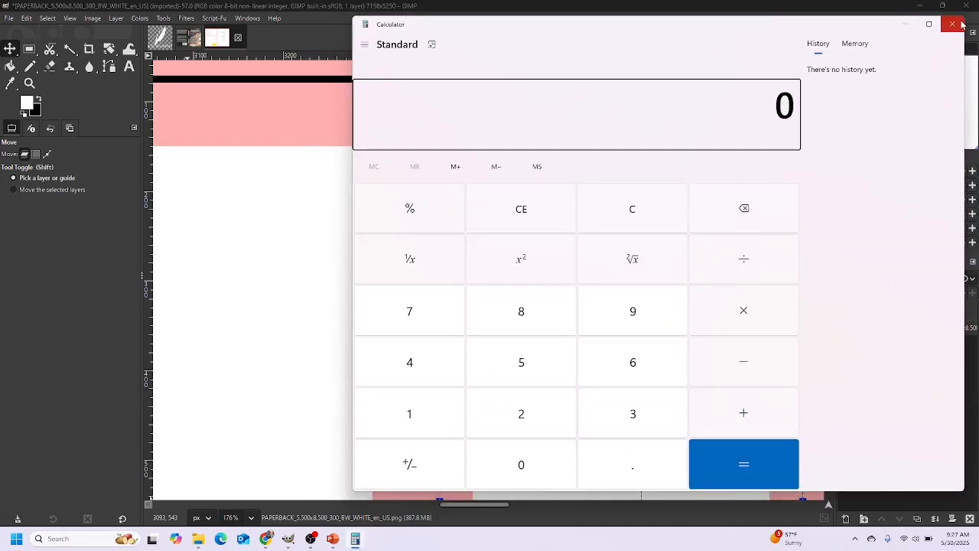
pyautogui.moveTo(966, 16); pyautogui.dragTo(801, 161)
pyautogui.moveTo(601, 175); pyautogui.dragTo(730, 107)
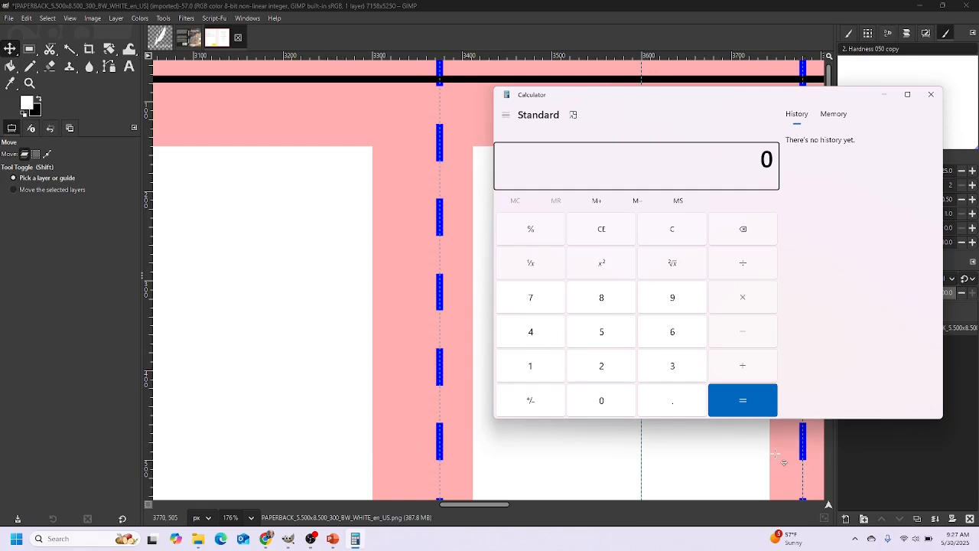
# Calculate the spine width: 3780 minus 3375 equals 405
pyautogui.click(670, 368)
pyautogui.click(538, 297)
pyautogui.click(596, 315)
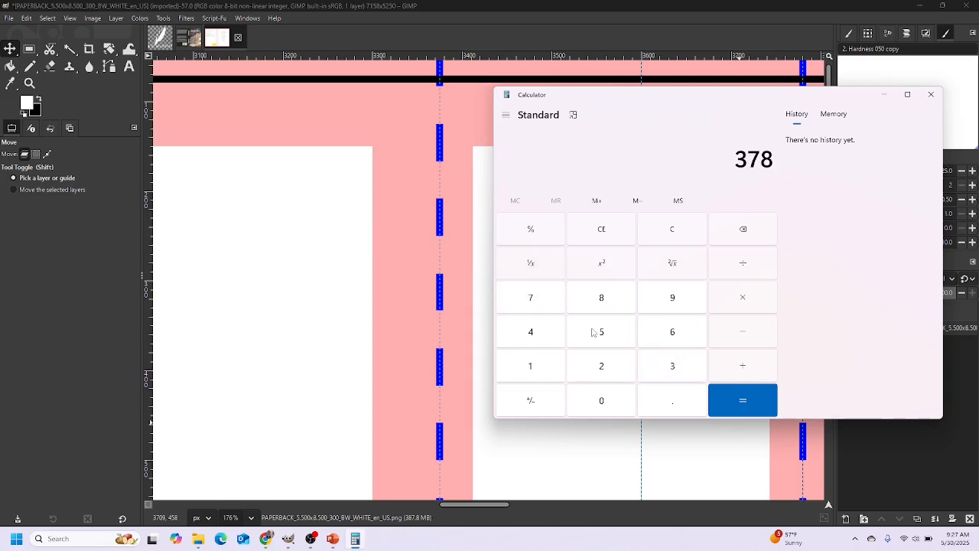
pyautogui.click(596, 400)
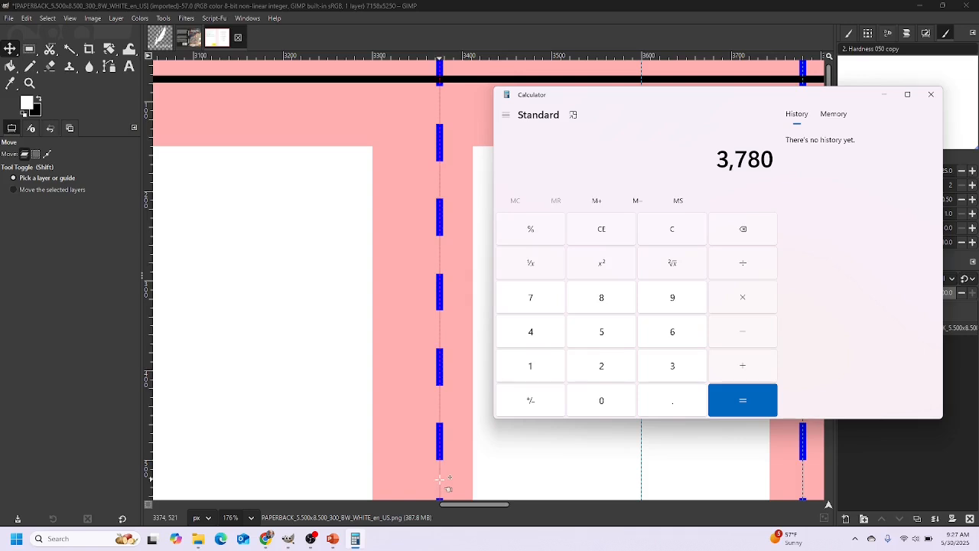
pyautogui.click(739, 330)
pyautogui.click(678, 367)
pyautogui.click(679, 367)
pyautogui.click(529, 297)
pyautogui.click(598, 331)
pyautogui.click(744, 397)
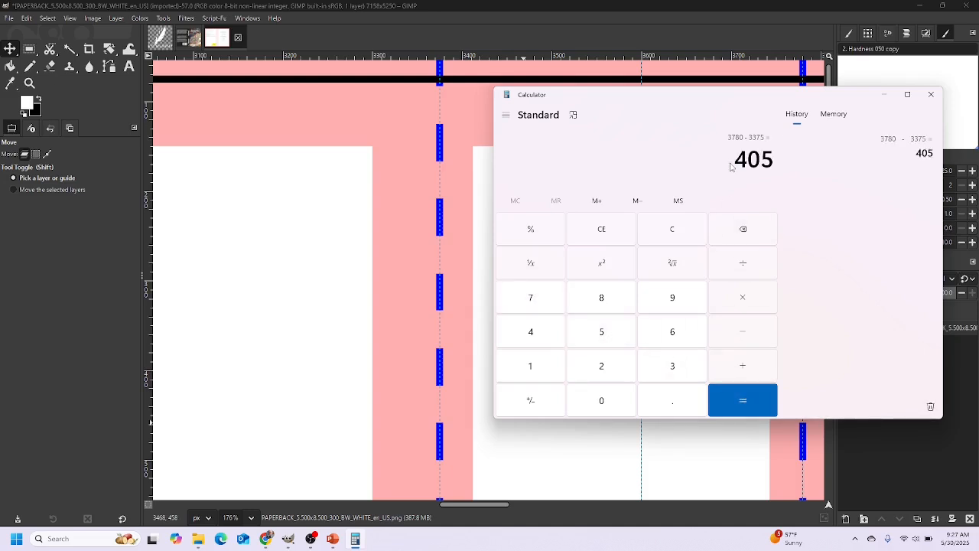
# Halve 405 and add 3375 to get 3,577.5, then drag a GIMP guide there
pyautogui.click(743, 263)
pyautogui.click(603, 365)
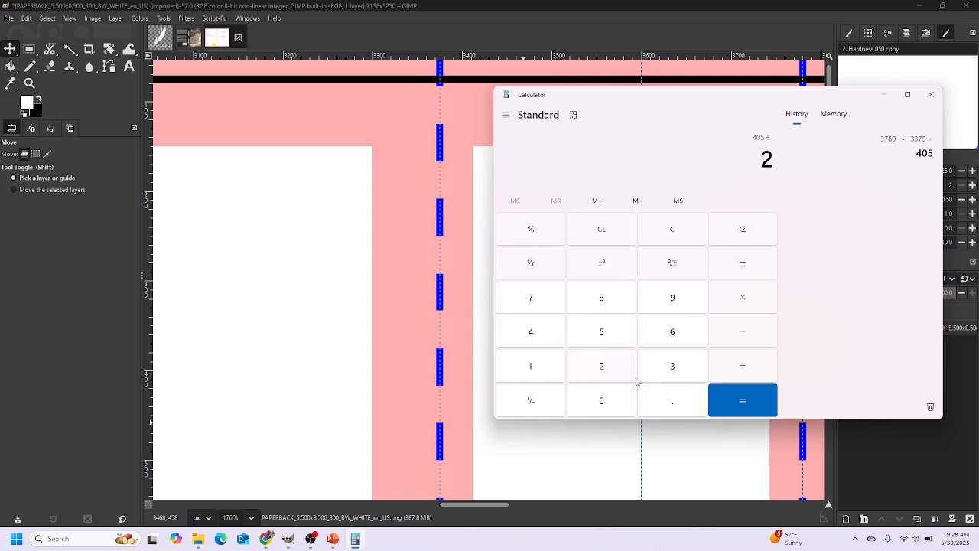
pyautogui.click(741, 403)
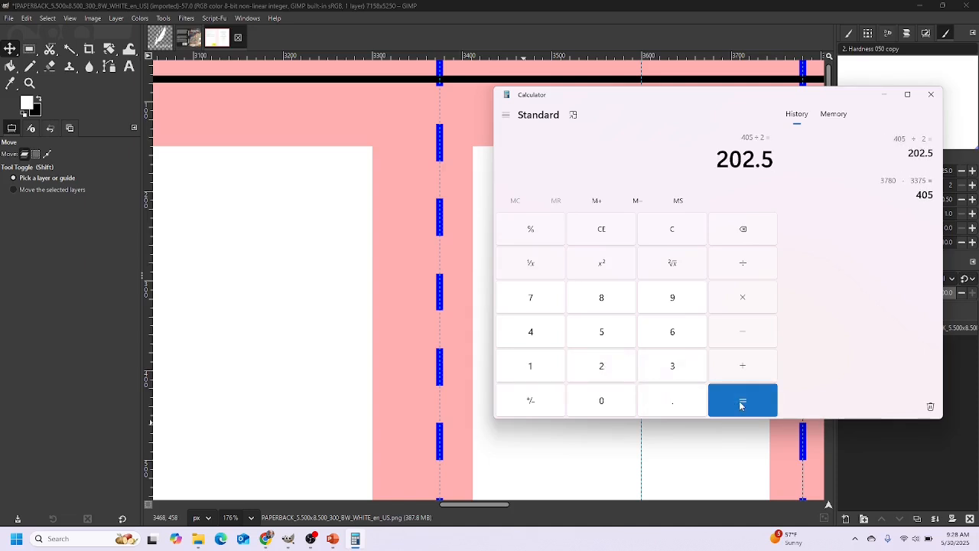
pyautogui.click(743, 366)
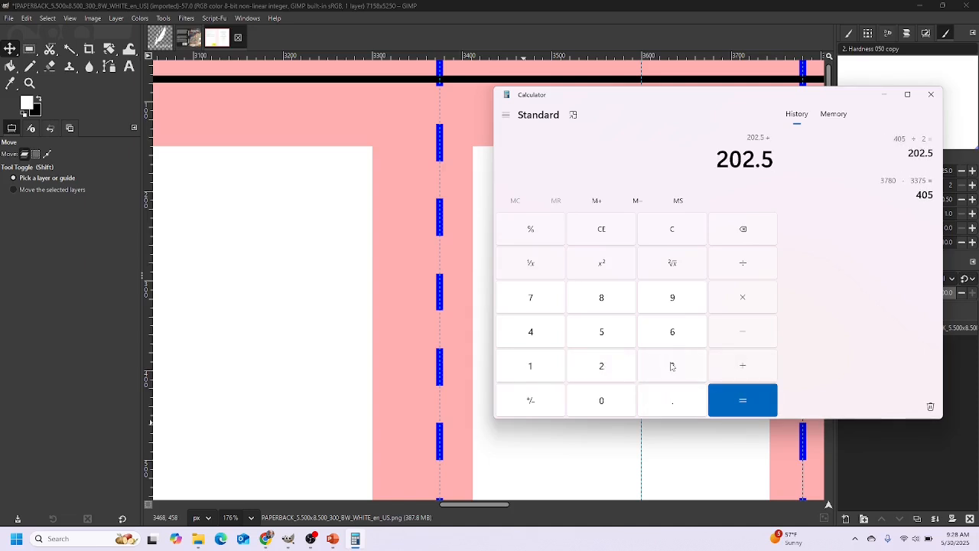
pyautogui.click(672, 367)
pyautogui.click(671, 367)
pyautogui.click(534, 301)
pyautogui.click(597, 331)
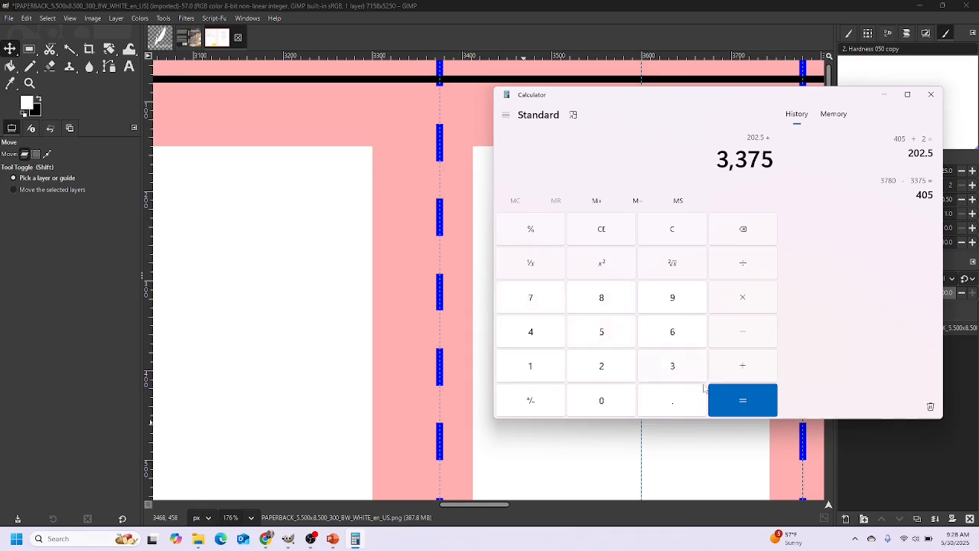
pyautogui.click(719, 394)
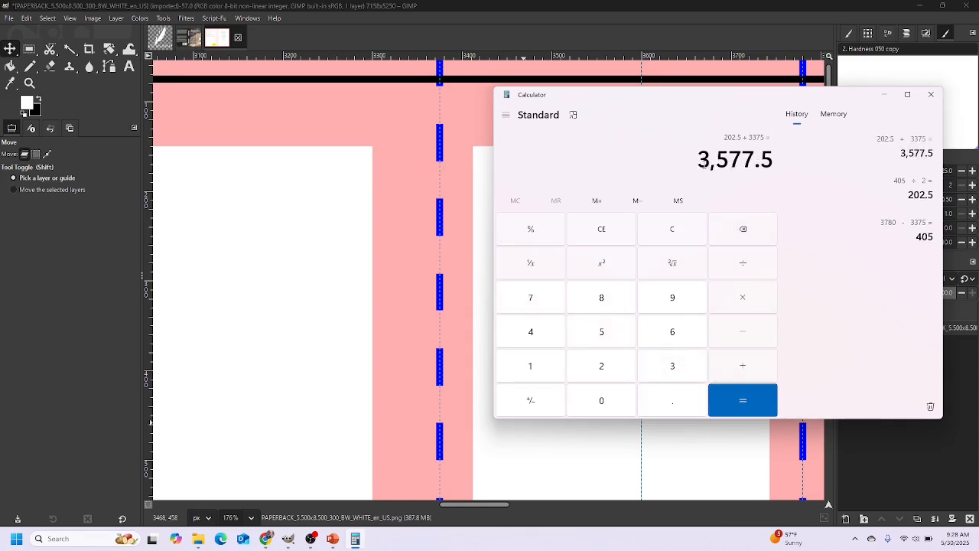
pyautogui.click(641, 449)
pyautogui.moveTo(641, 449); pyautogui.dragTo(620, 446)
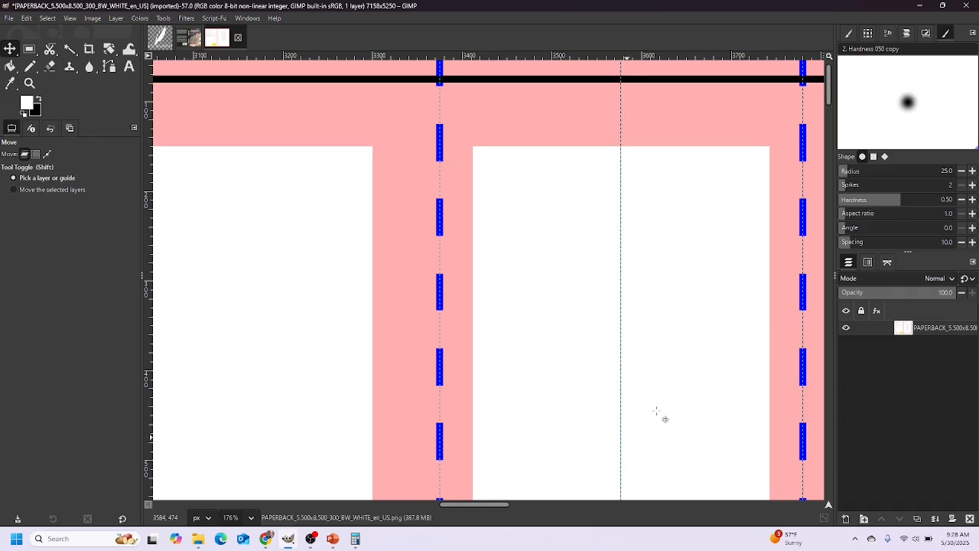
# Check the cover's right edge in GIMP, then start 7080 minus in a cleared Calculator
pyautogui.moveTo(488, 505); pyautogui.dragTo(500, 505)
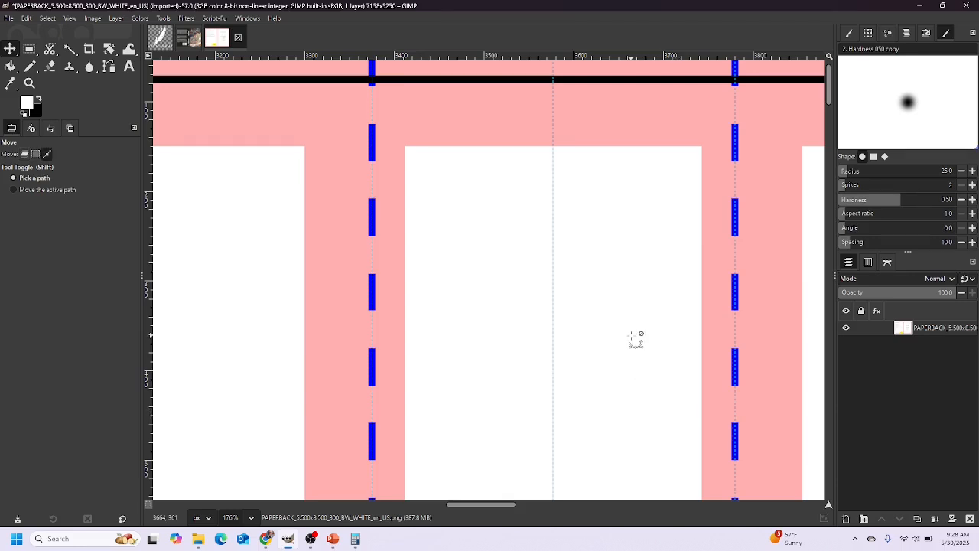
pyautogui.scroll(-5, 637, 341)
pyautogui.scroll(-5, 636, 341)
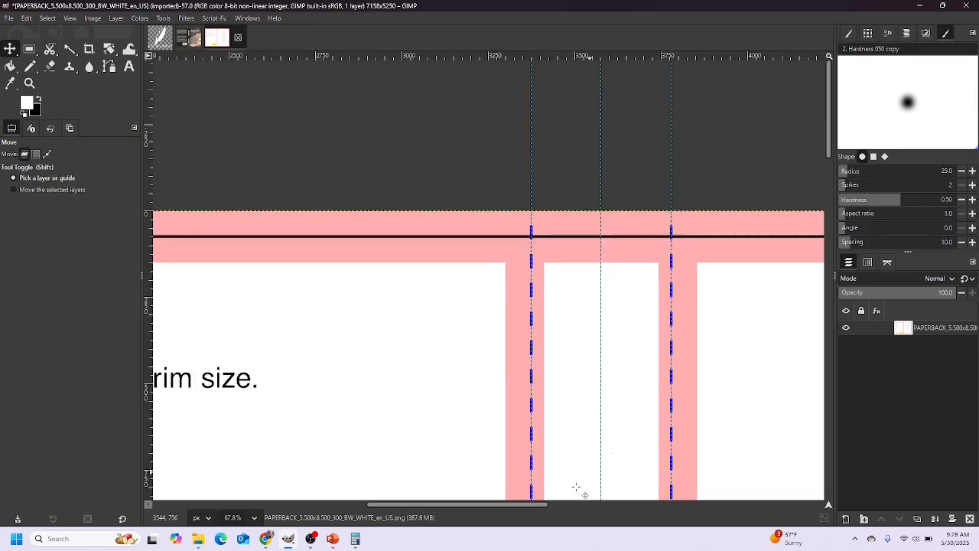
pyautogui.moveTo(531, 502); pyautogui.dragTo(811, 498)
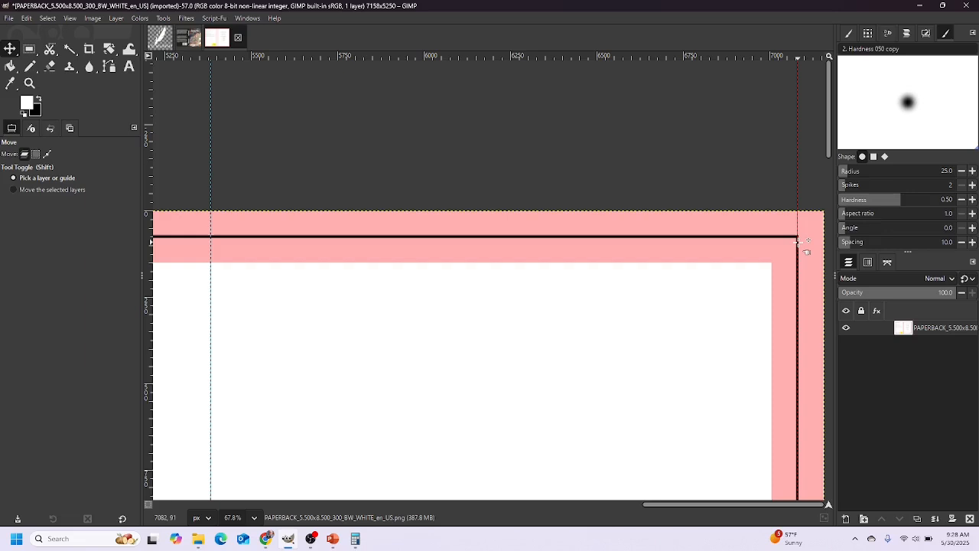
pyautogui.click(363, 540)
pyautogui.click(604, 231)
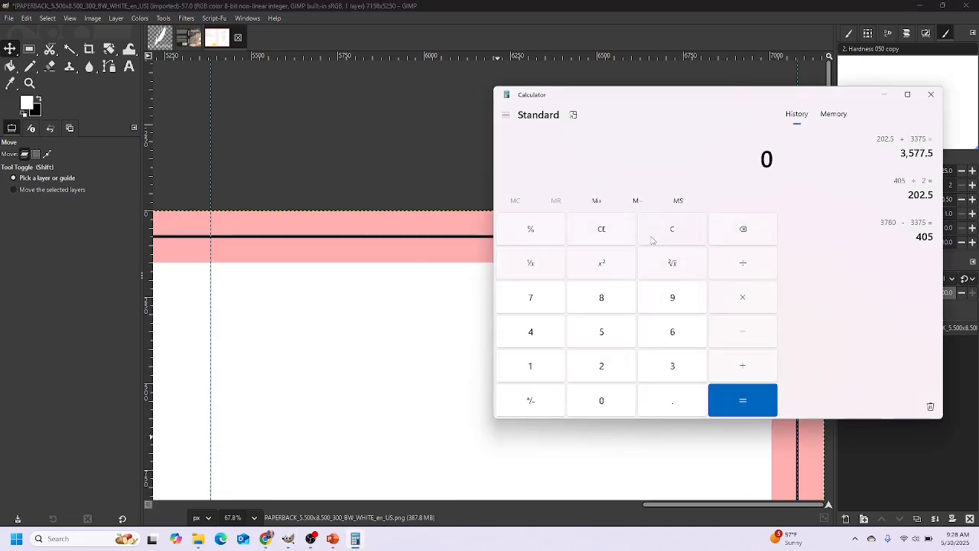
pyautogui.click(538, 299)
pyautogui.click(601, 400)
pyautogui.click(609, 300)
pyautogui.click(603, 400)
pyautogui.click(743, 331)
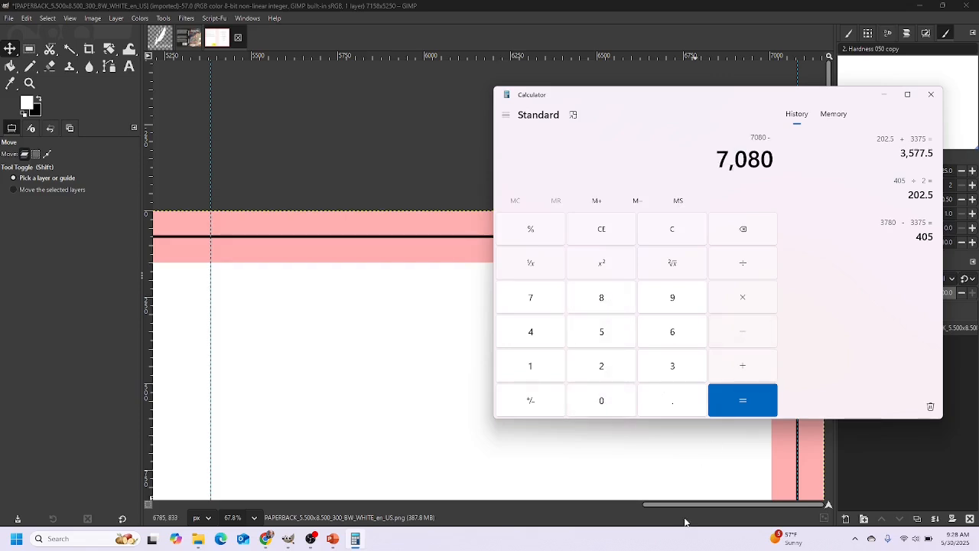
# Subtract 3780 to get the front cover width of 3,300
pyautogui.moveTo(685, 505); pyautogui.dragTo(495, 505)
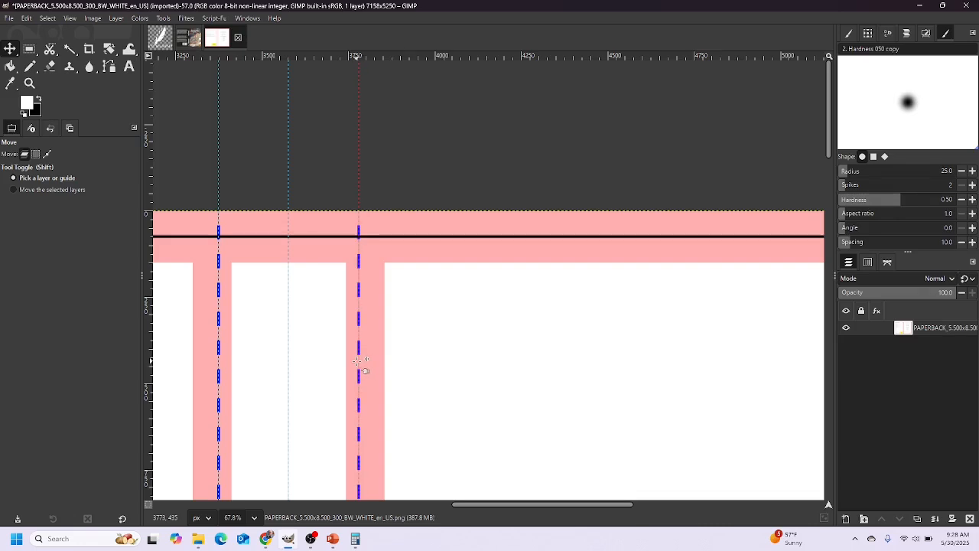
pyautogui.click(355, 538)
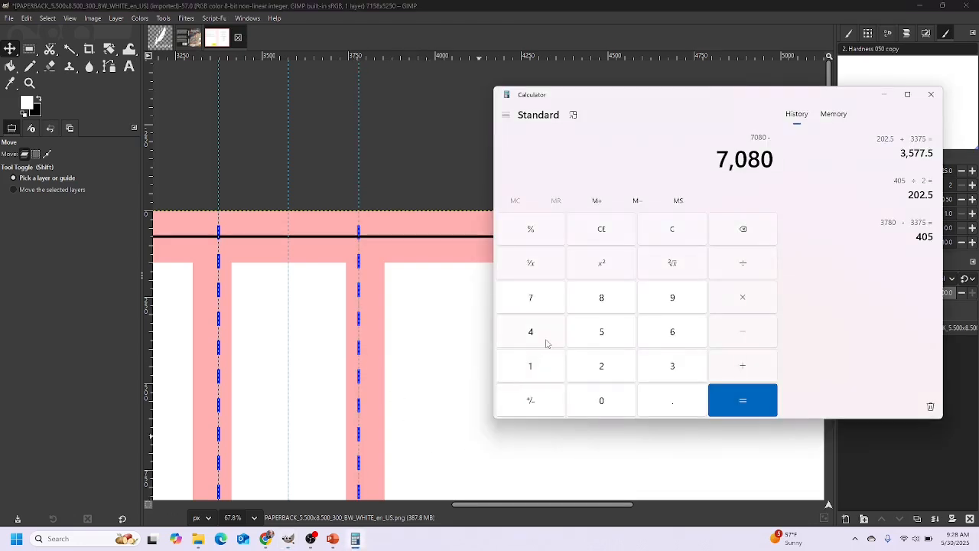
pyautogui.click(659, 365)
pyautogui.click(539, 303)
pyautogui.click(602, 298)
pyautogui.click(600, 403)
pyautogui.click(736, 404)
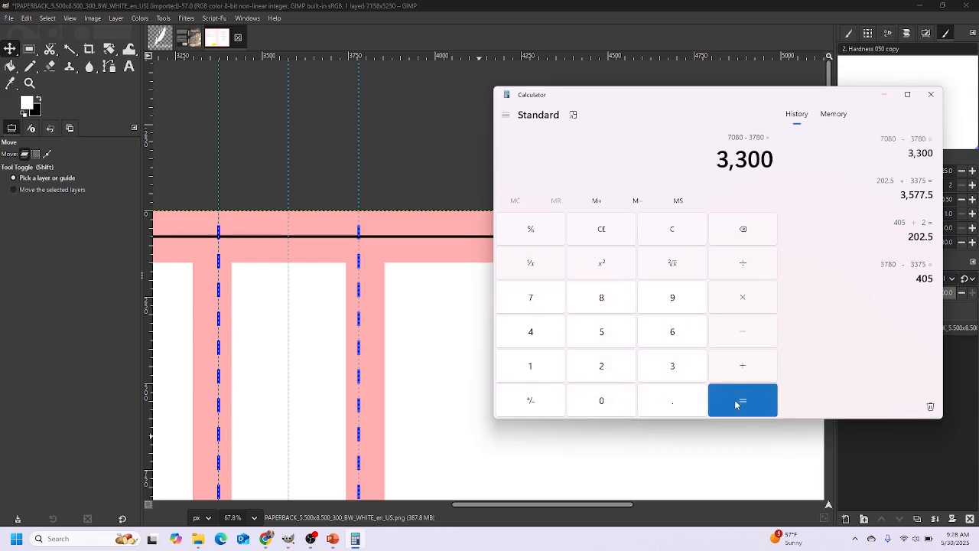
# Halve 3,300 to 1,650 and add 3780, giving 5,430
pyautogui.click(747, 269)
pyautogui.click(603, 366)
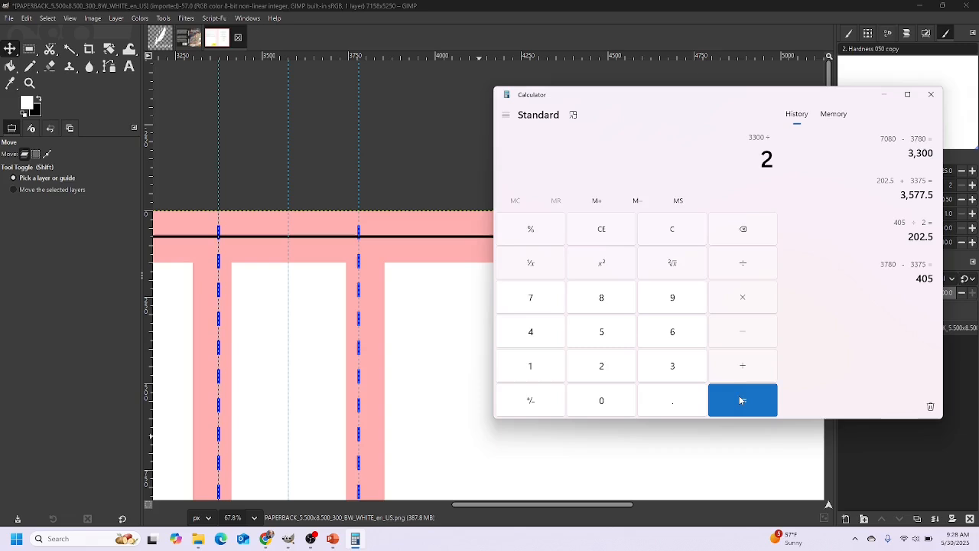
pyautogui.click(741, 406)
pyautogui.click(743, 367)
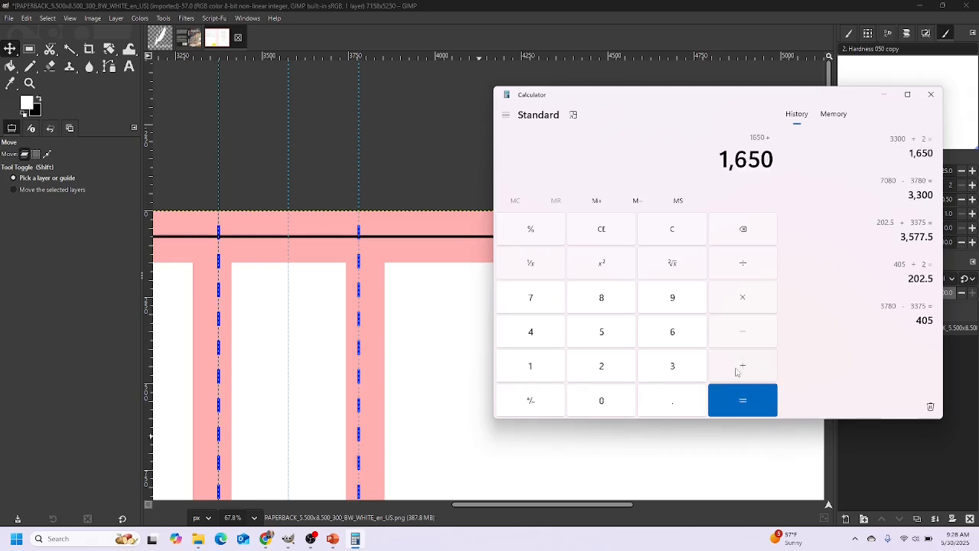
pyautogui.click(673, 370)
pyautogui.click(532, 298)
pyautogui.click(601, 302)
pyautogui.click(593, 403)
pyautogui.click(729, 404)
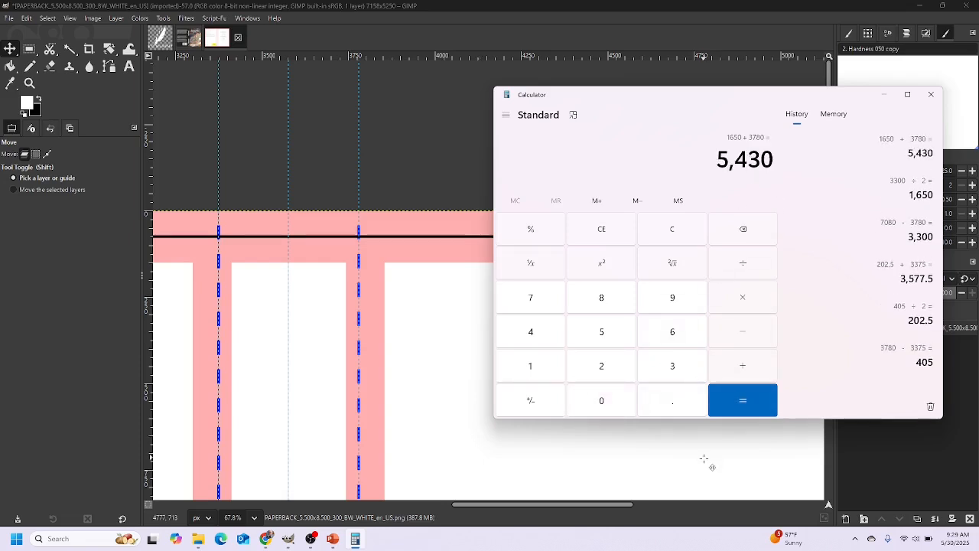
# Drag the vertical guide to about 5430 px and zoom out to view the whole template
pyautogui.moveTo(582, 504); pyautogui.dragTo(675, 507)
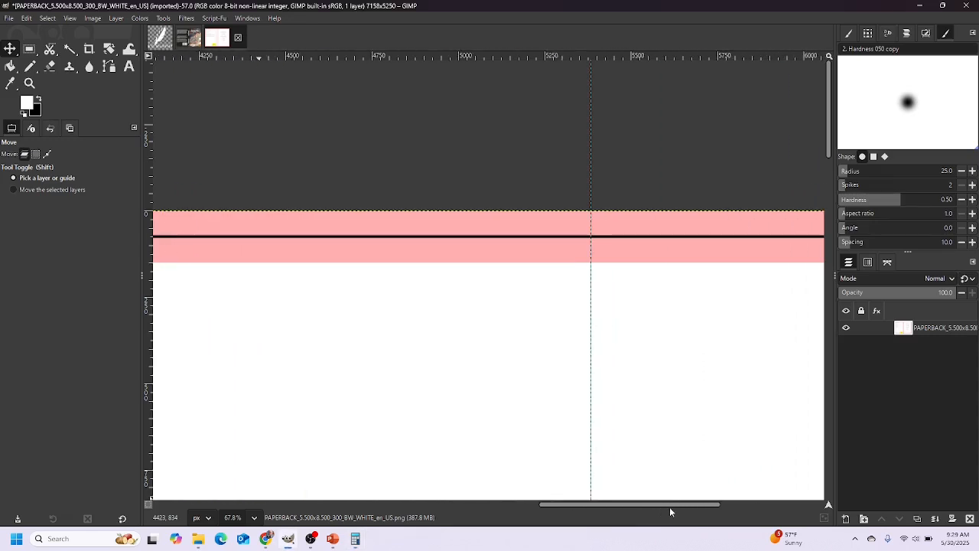
pyautogui.moveTo(591, 305); pyautogui.dragTo(607, 307)
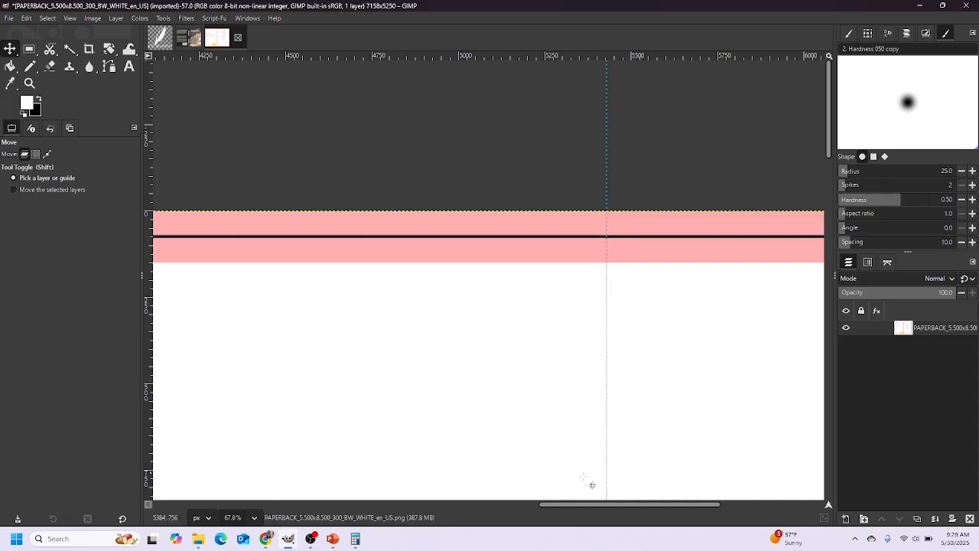
pyautogui.scroll(-5, 489, 339)
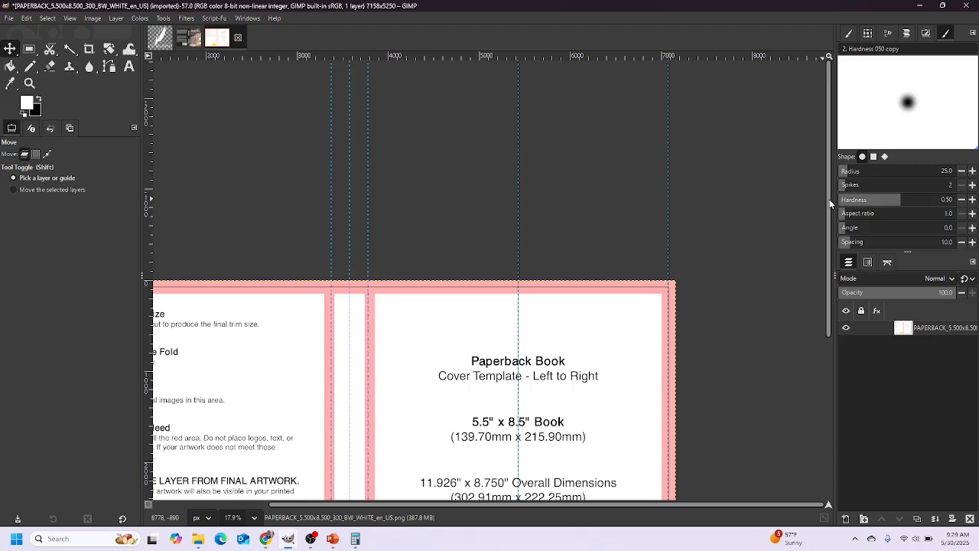
pyautogui.scroll(-3, 828, 222)
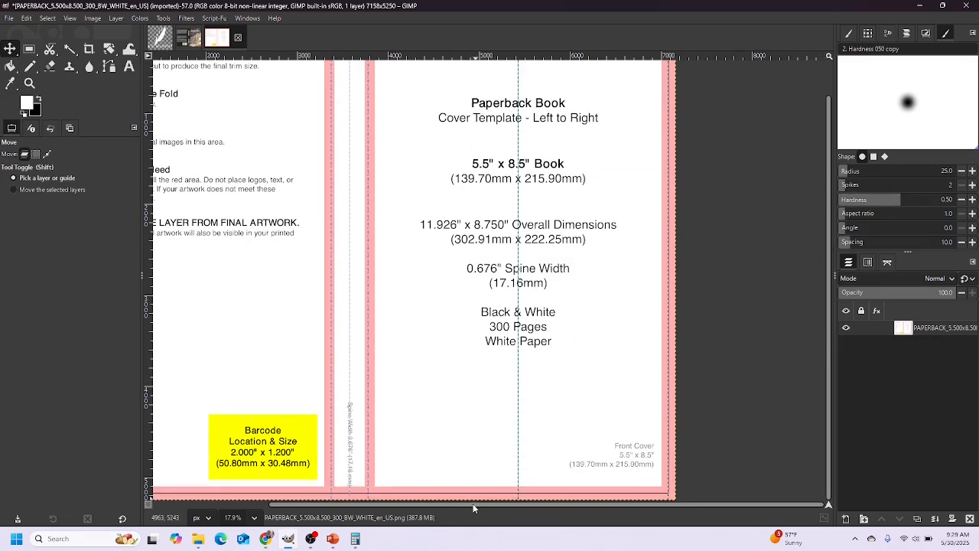
pyautogui.hscroll(-5, 473, 504)
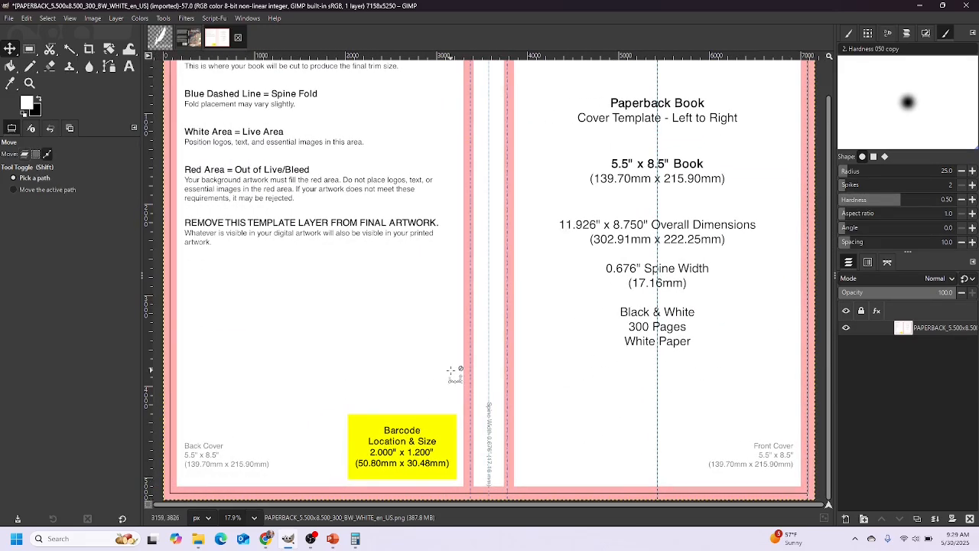
pyautogui.scroll(-2, 403, 449)
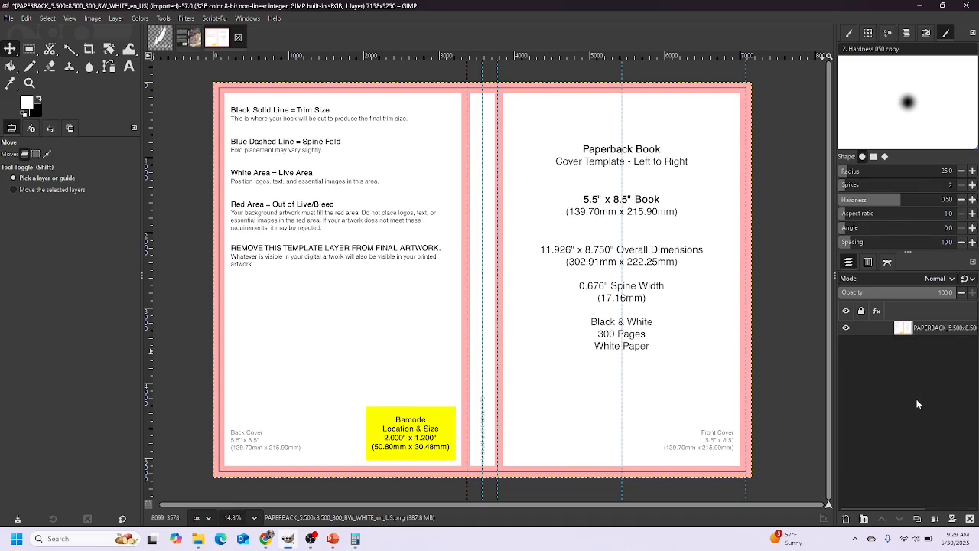
pyautogui.moveTo(900, 337)
# Lock the cover template layer's position and confirm it can no longer be moved
pyautogui.click(846, 327)
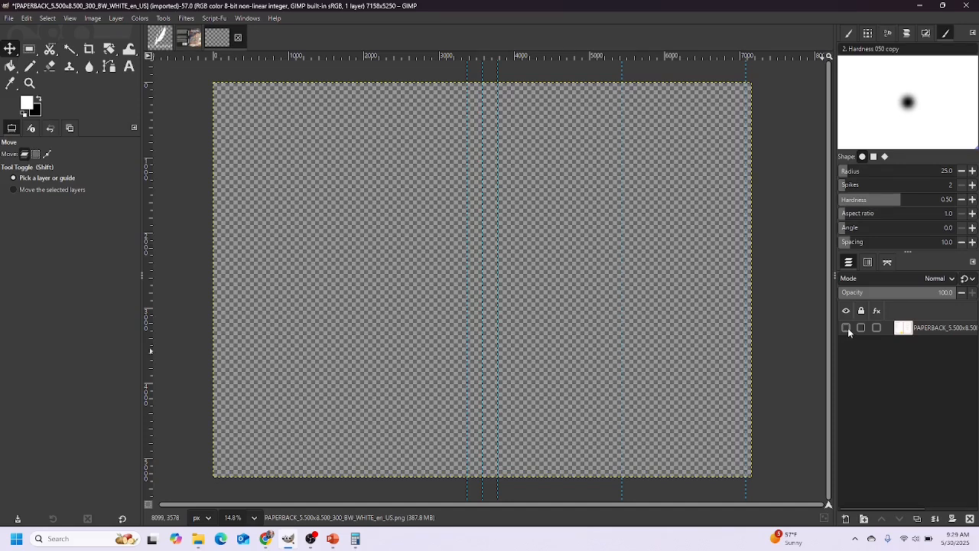
pyautogui.click(847, 328)
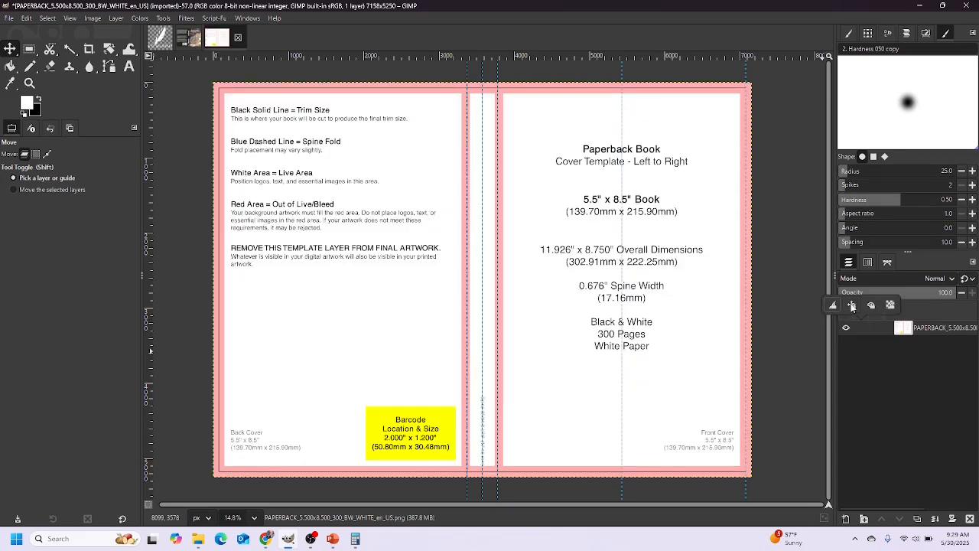
pyautogui.click(861, 329)
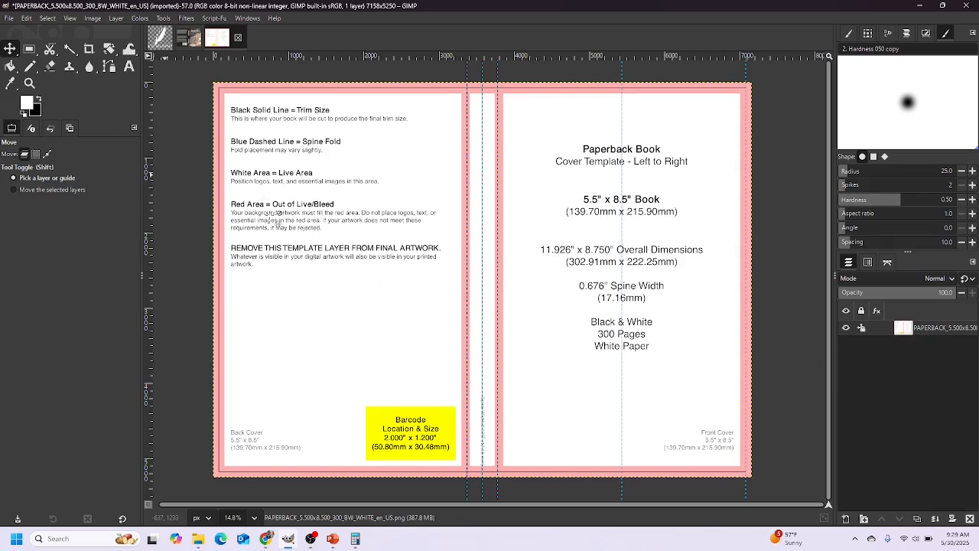
pyautogui.click(430, 359)
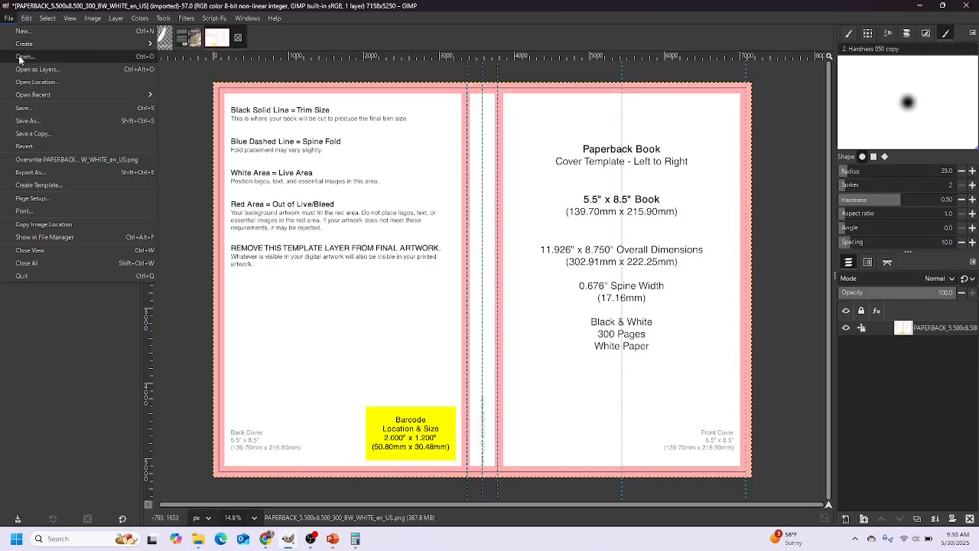
# Open the Gemini-generated illustration PNG from the Downloads folder
pyautogui.click(34, 74)
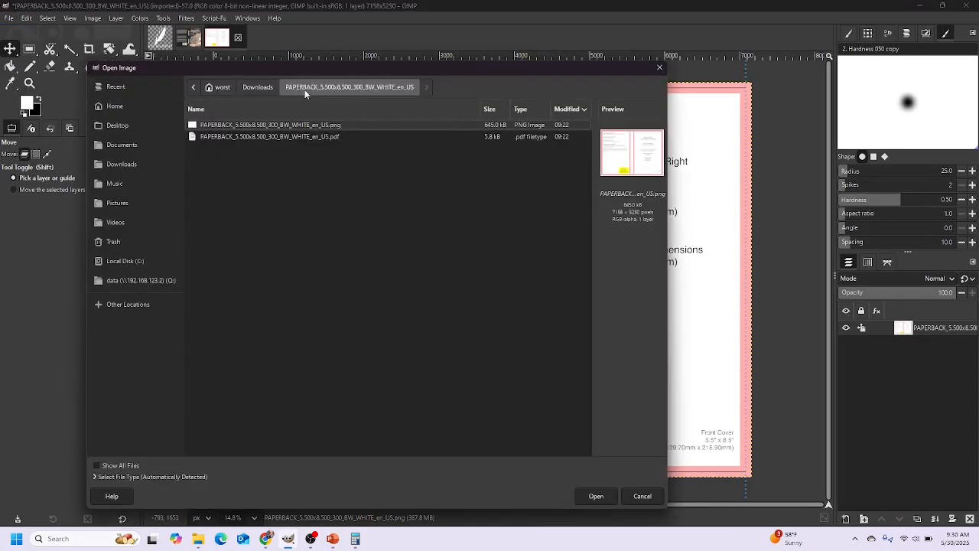
pyautogui.click(256, 88)
pyautogui.click(251, 138)
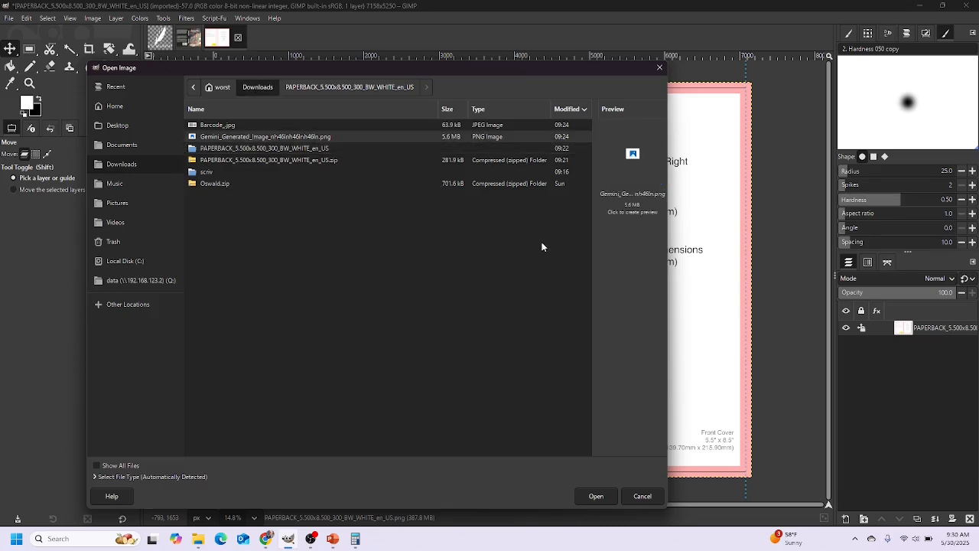
pyautogui.click(596, 497)
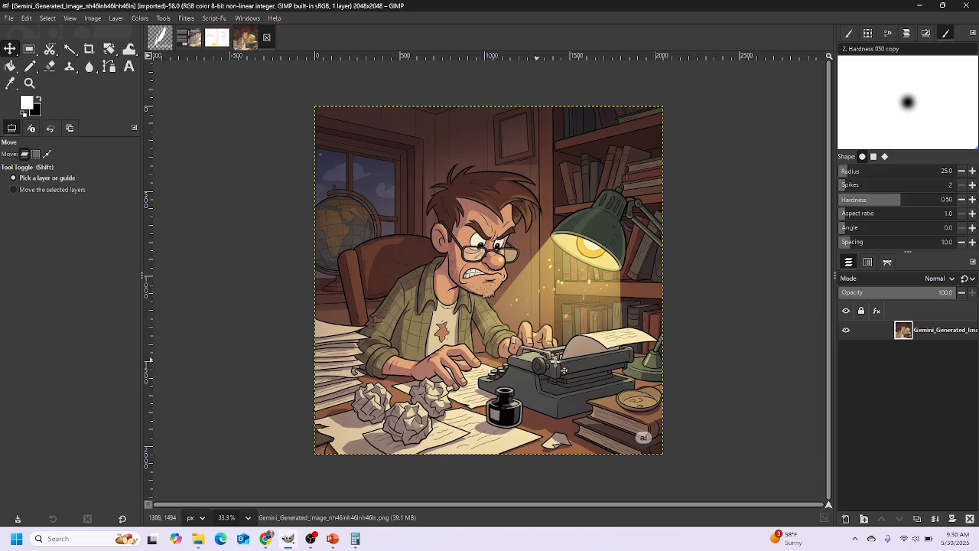
# Copy the illustration and paste it into the cover template as a new layer
pyautogui.hotkey('ctrl', 'c')
pyautogui.click(217, 38)
pyautogui.press('ctrl')
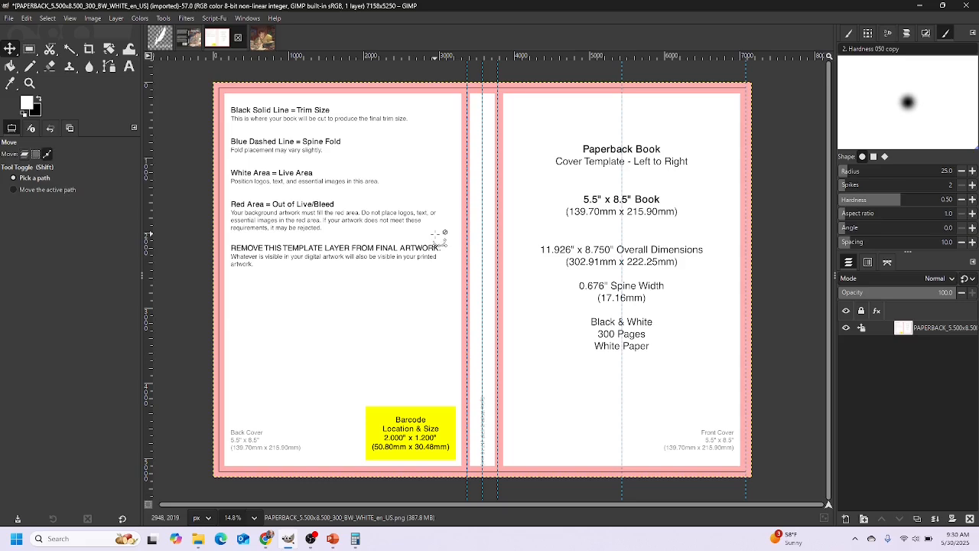
pyautogui.hotkey('ctrl', 'v')
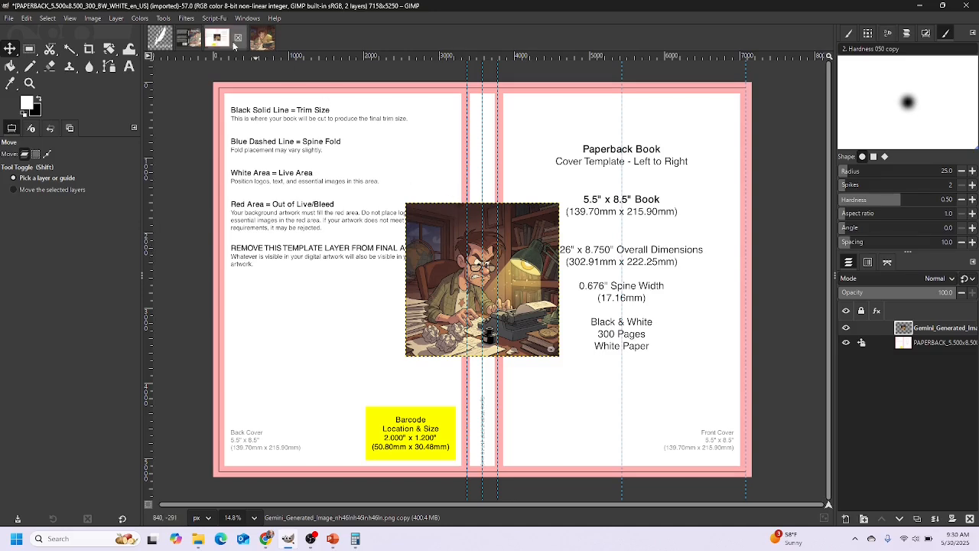
# Scale the Gemini layer from 2048 to 5250 × 5250 px with the chain linked
pyautogui.click(116, 18)
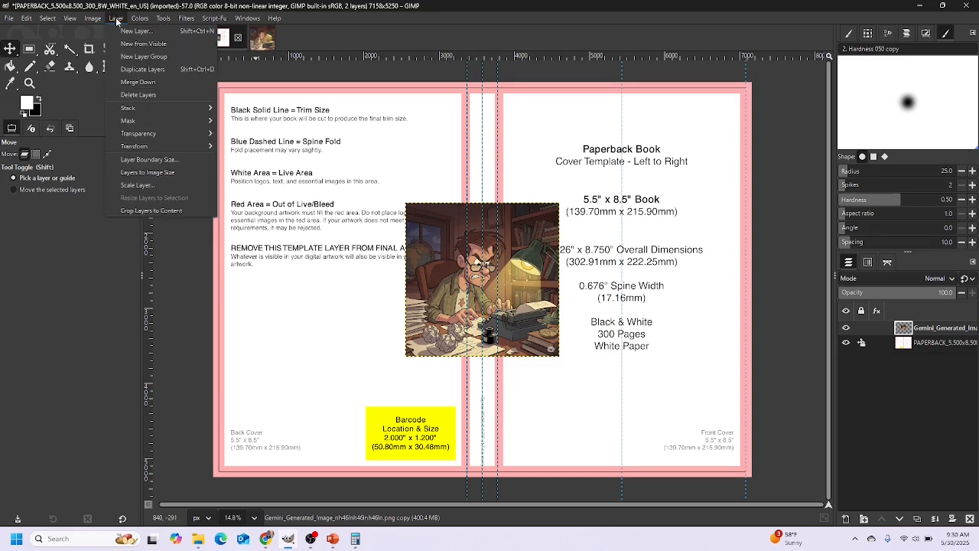
pyautogui.click(138, 184)
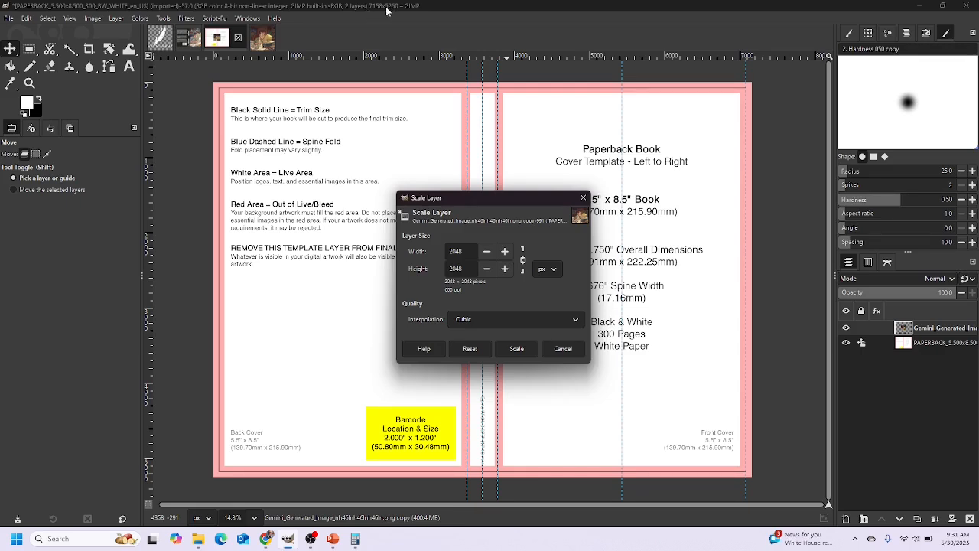
pyautogui.moveTo(467, 249); pyautogui.dragTo(439, 254)
pyautogui.click(472, 268)
pyautogui.click(515, 348)
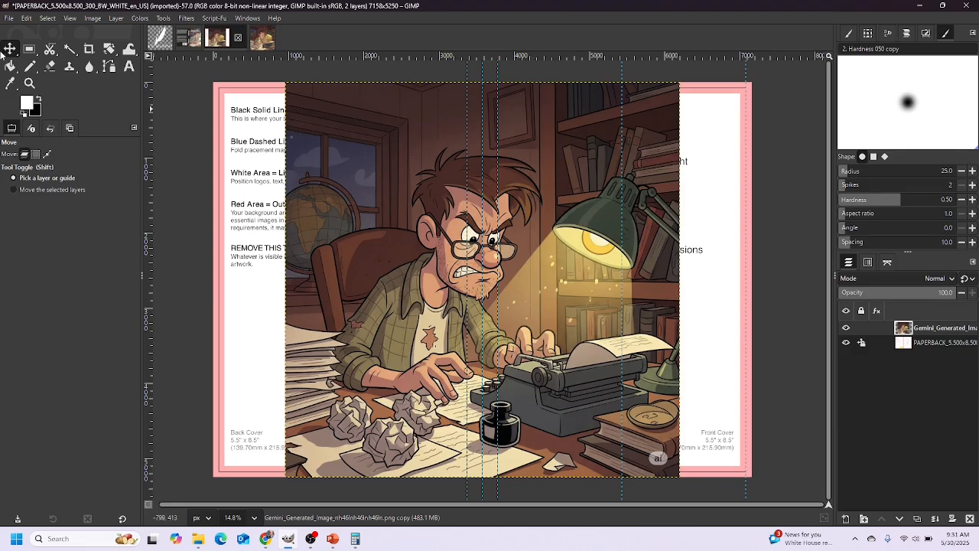
# Drag the illustration flush right over the front cover and spine, and lock its position
pyautogui.moveTo(522, 272); pyautogui.dragTo(748, 289)
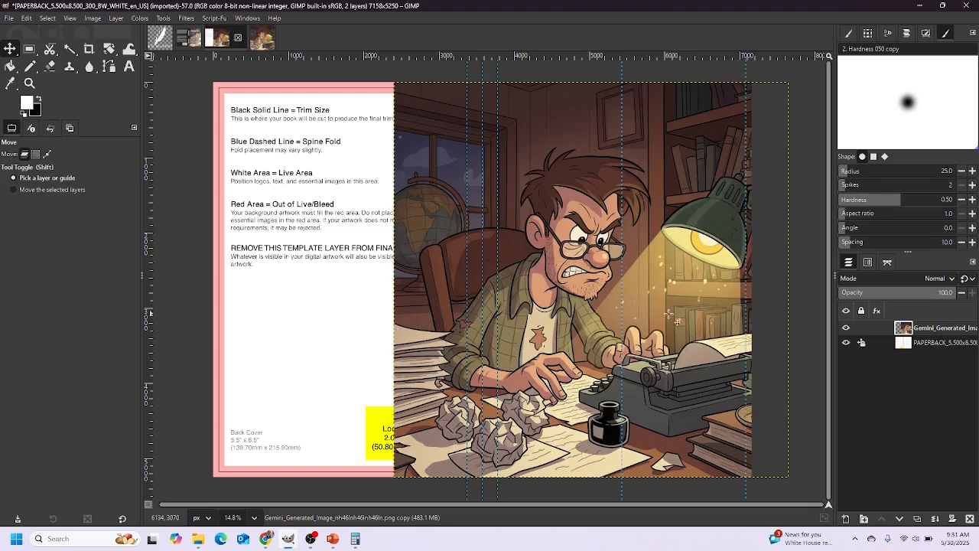
pyautogui.moveTo(610, 295); pyautogui.dragTo(595, 291)
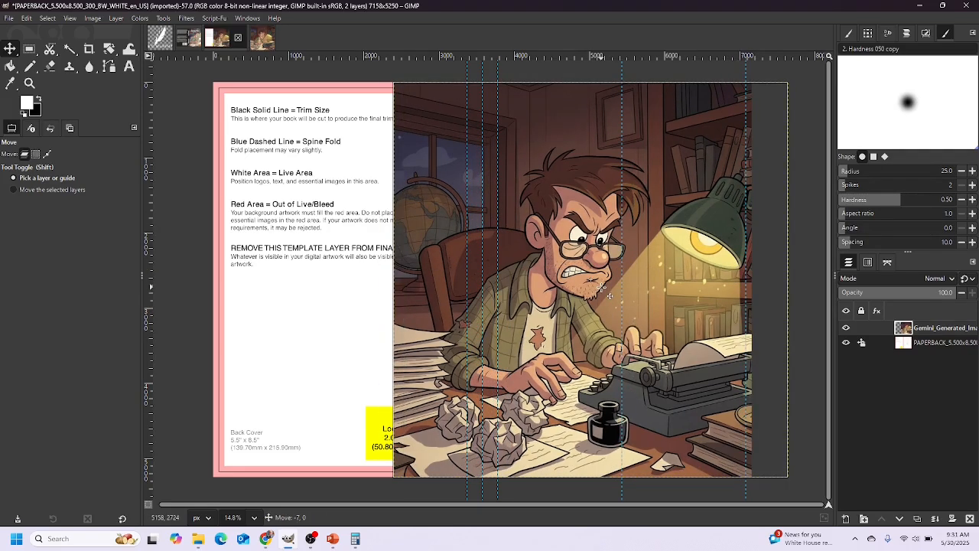
pyautogui.moveTo(609, 295); pyautogui.dragTo(642, 296)
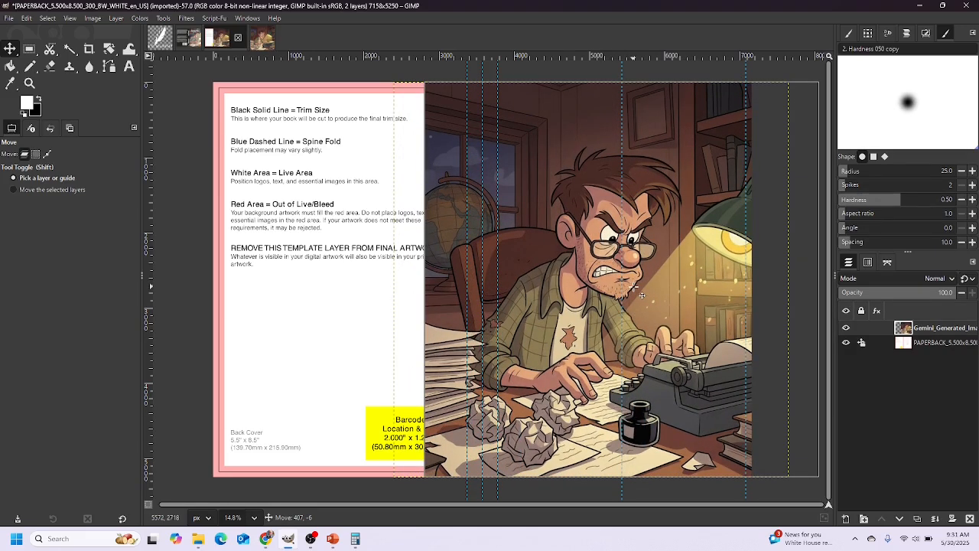
pyautogui.moveTo(642, 294); pyautogui.dragTo(649, 296)
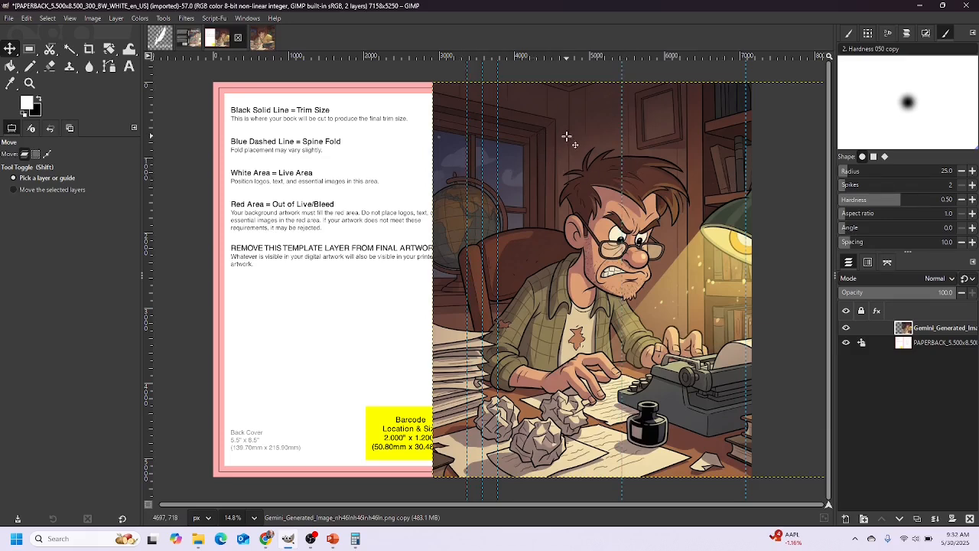
pyautogui.click(862, 329)
pyautogui.click(127, 68)
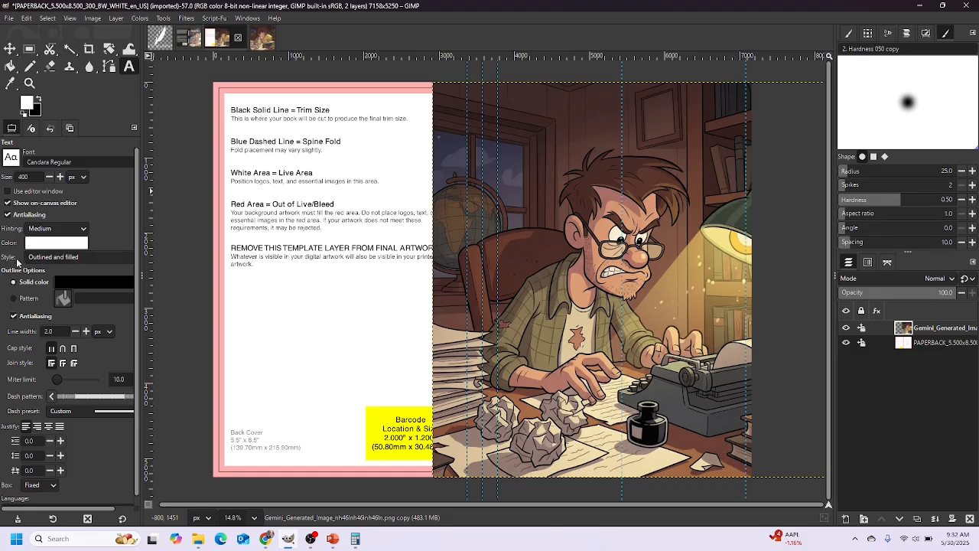
# Choose the Outlined and filled text style and draw a text box across the top of the front cover
pyautogui.hscroll(1, 39, 261)
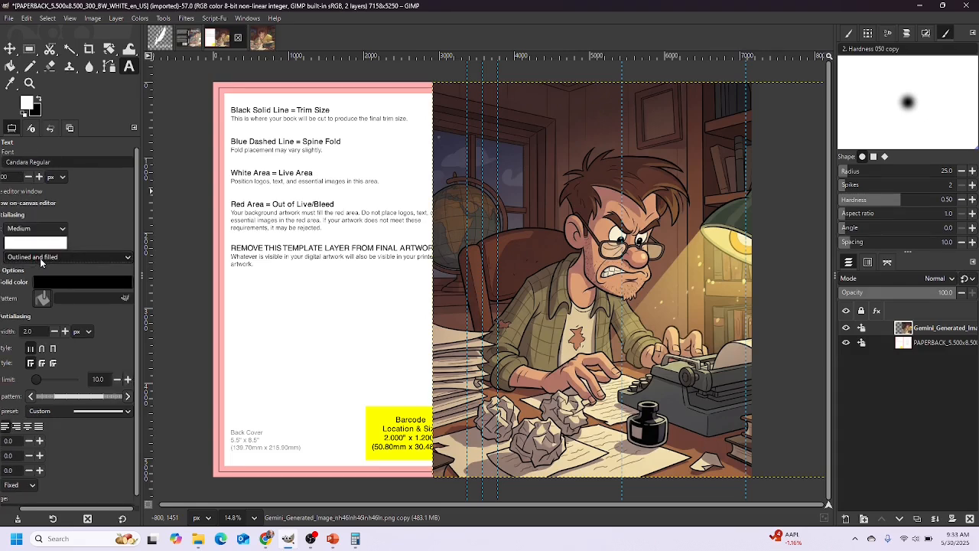
pyautogui.click(40, 258)
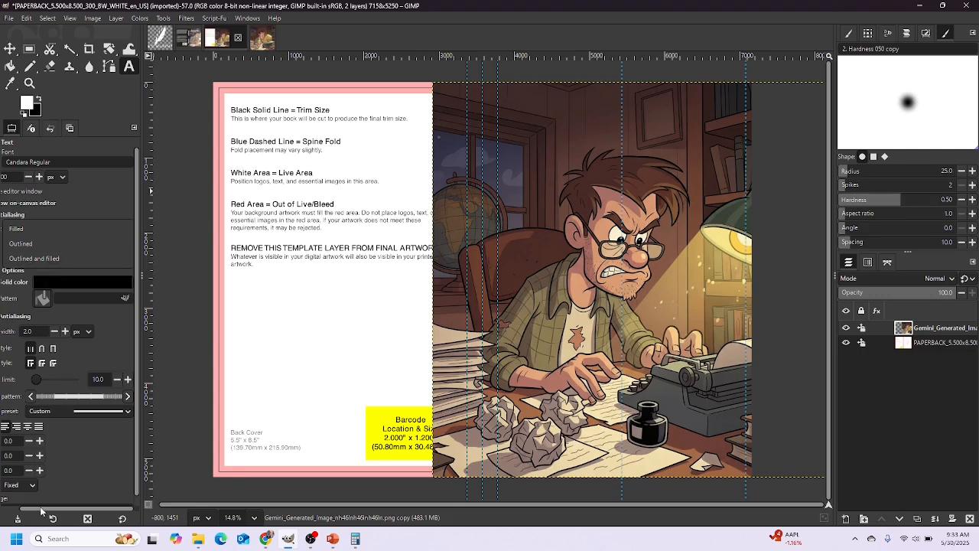
pyautogui.click(4, 507)
pyautogui.moveTo(25, 508); pyautogui.dragTo(2, 508)
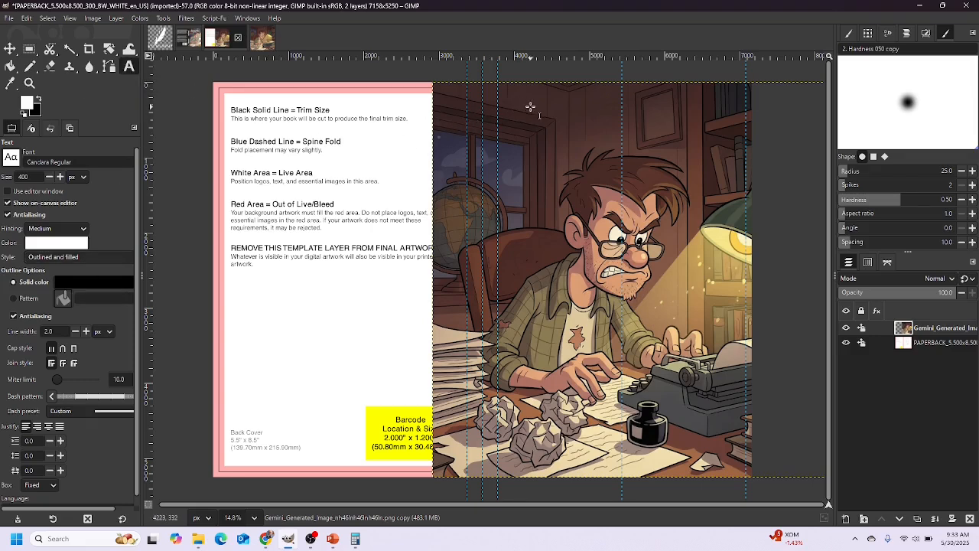
pyautogui.moveTo(516, 106); pyautogui.dragTo(735, 158)
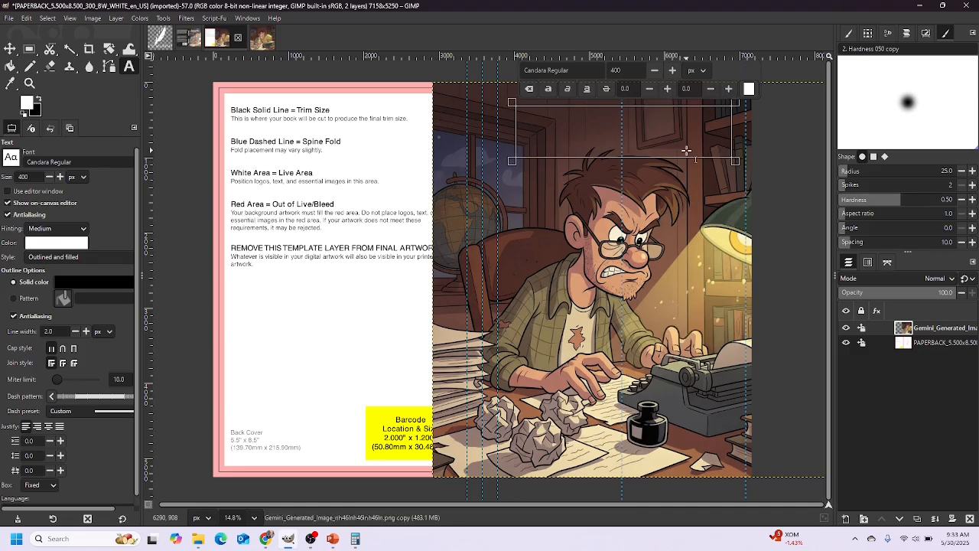
# Enter 'Working Title' in the box and pick Oswald Bold as the font
pyautogui.write('Work')
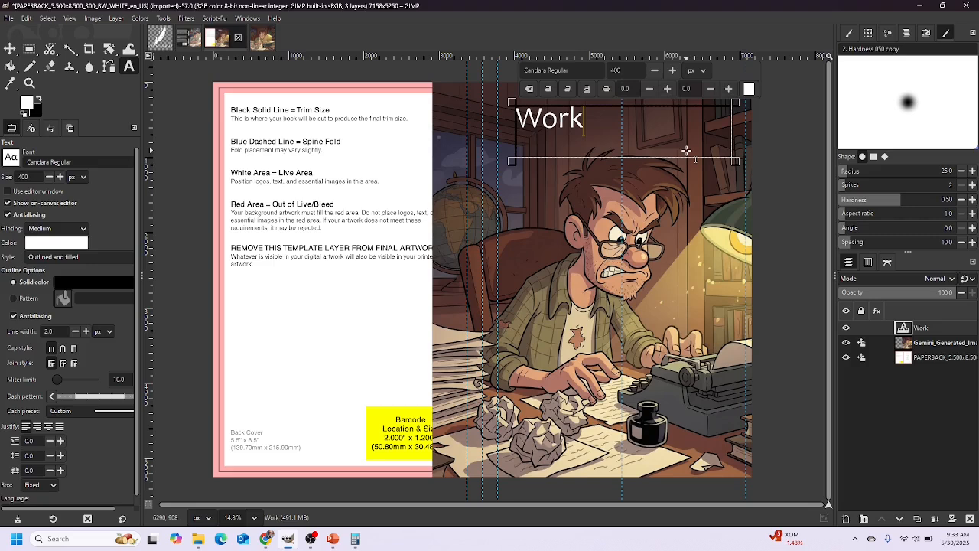
pyautogui.write('ing Title')
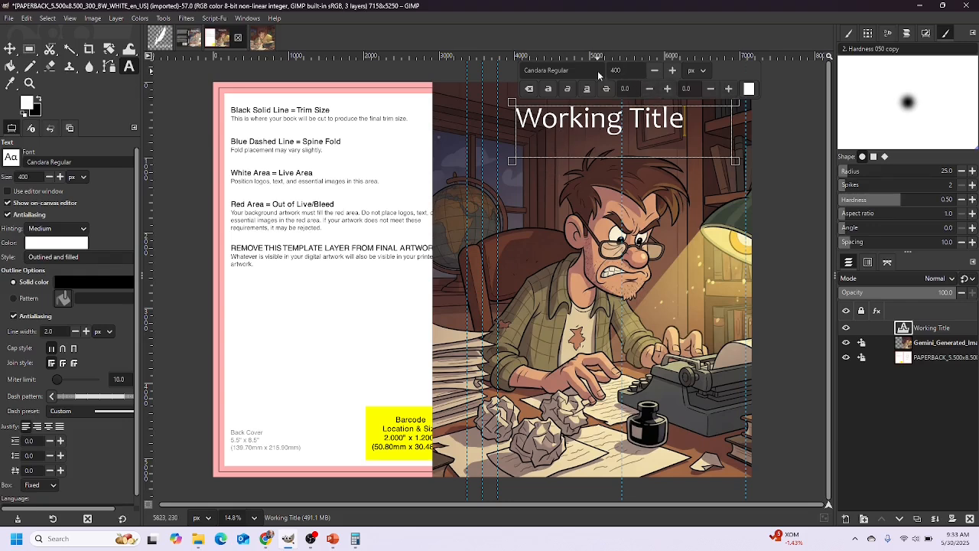
pyautogui.moveTo(576, 71); pyautogui.dragTo(520, 70)
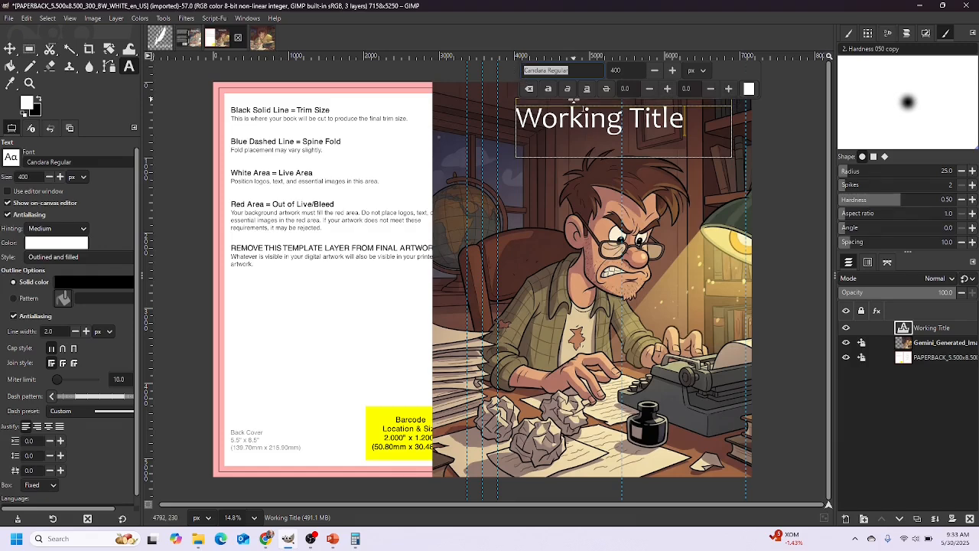
pyautogui.write('os')
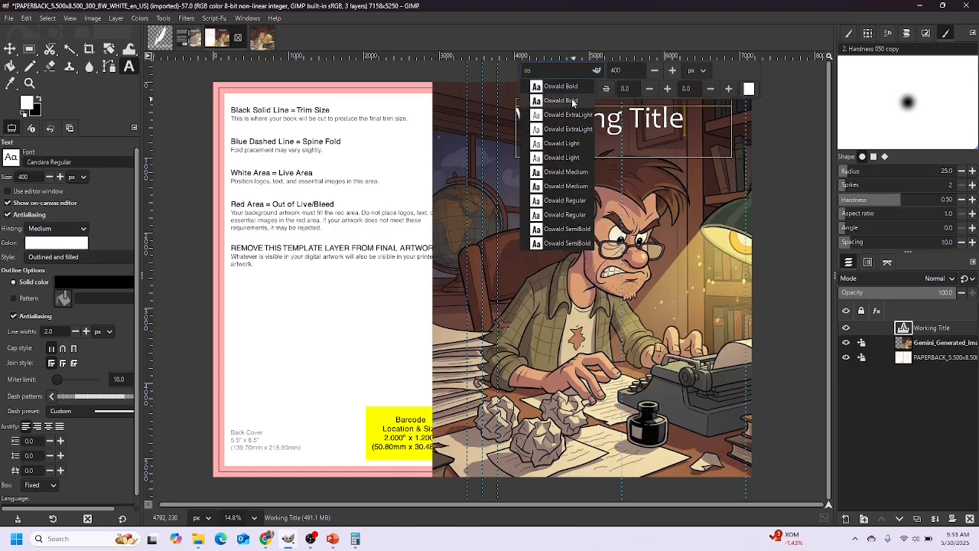
pyautogui.click(572, 101)
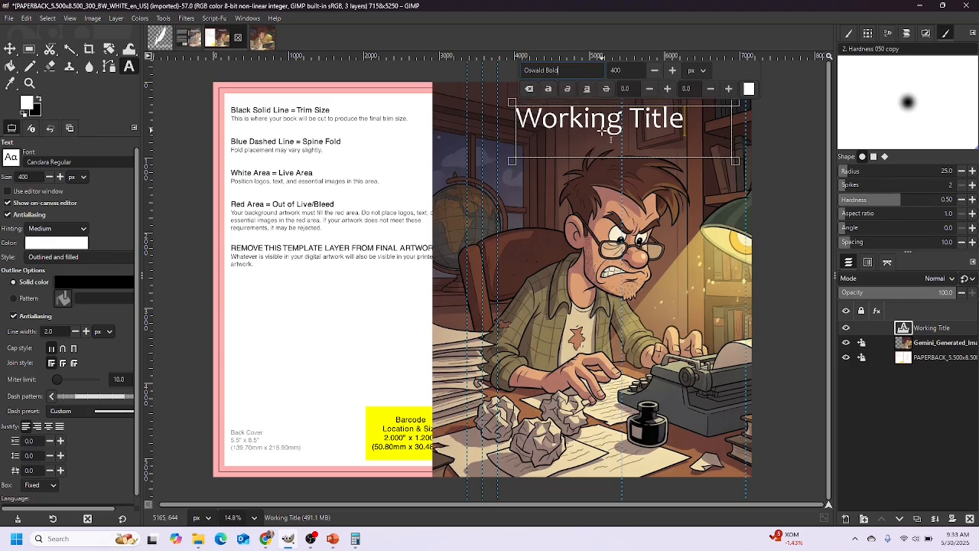
# Apply Oswald Bold to the selected Working Title text
pyautogui.moveTo(686, 122); pyautogui.dragTo(517, 119)
pyautogui.moveTo(574, 70); pyautogui.dragTo(517, 72)
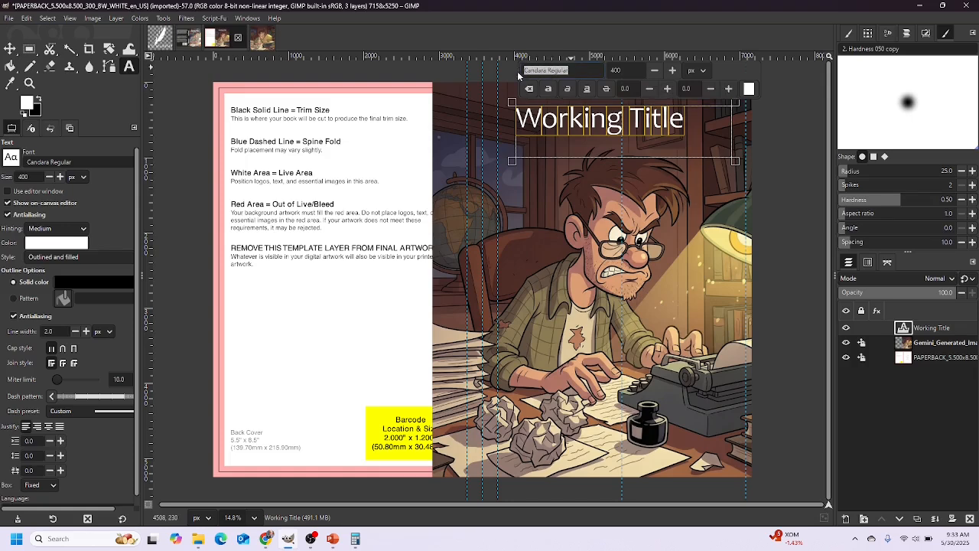
pyautogui.write('os')
pyautogui.press('Down')
pyautogui.press('Return')
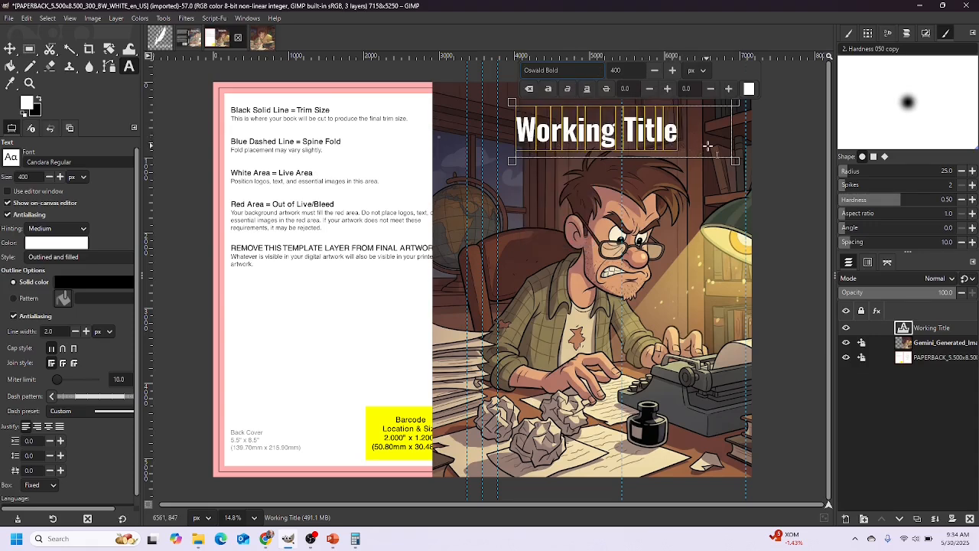
# Set the title size to 500 and widen its text box to fit
pyautogui.doubleClick(636, 71)
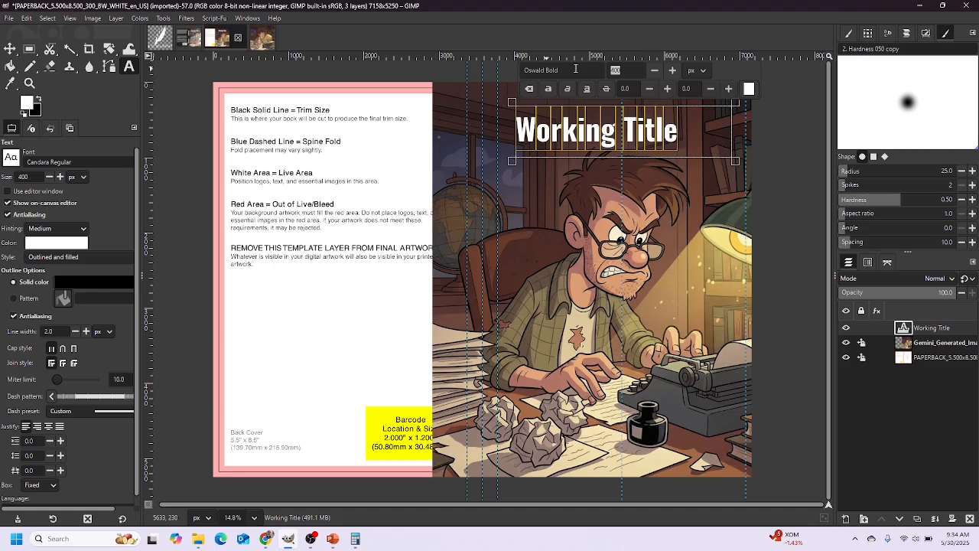
pyautogui.write('500')
pyautogui.press('Return')
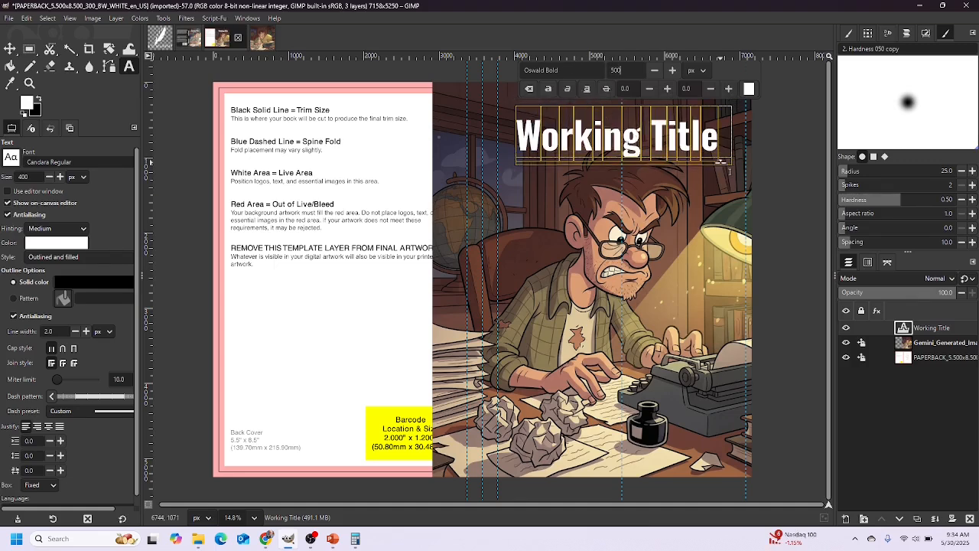
pyautogui.moveTo(731, 165); pyautogui.dragTo(723, 165)
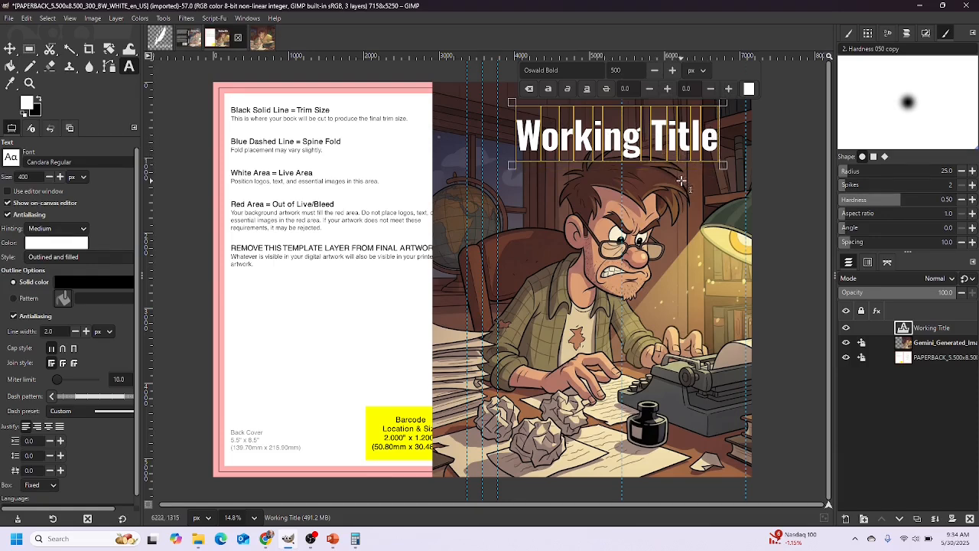
pyautogui.click(10, 48)
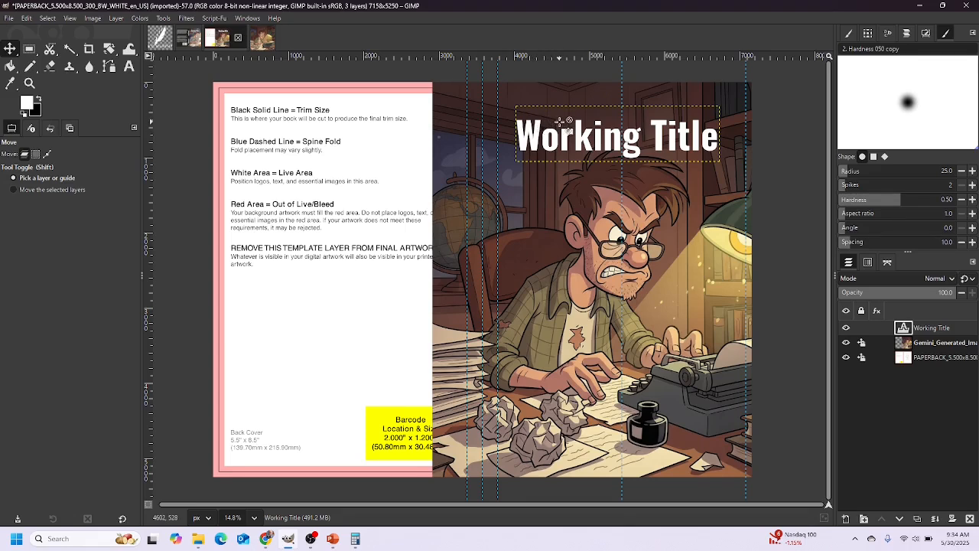
# Nudge the title into place and draw a second text box over the lower front cover
pyautogui.moveTo(544, 138)
pyautogui.mouseDown()
pyautogui.moveTo(479, 139)
pyautogui.moveTo(548, 140)
pyautogui.mouseUp()
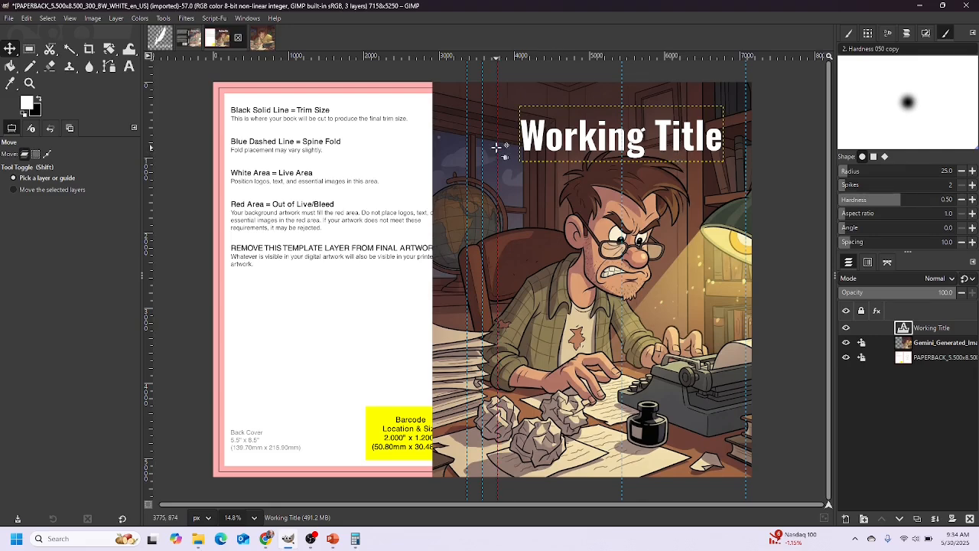
pyautogui.click(129, 67)
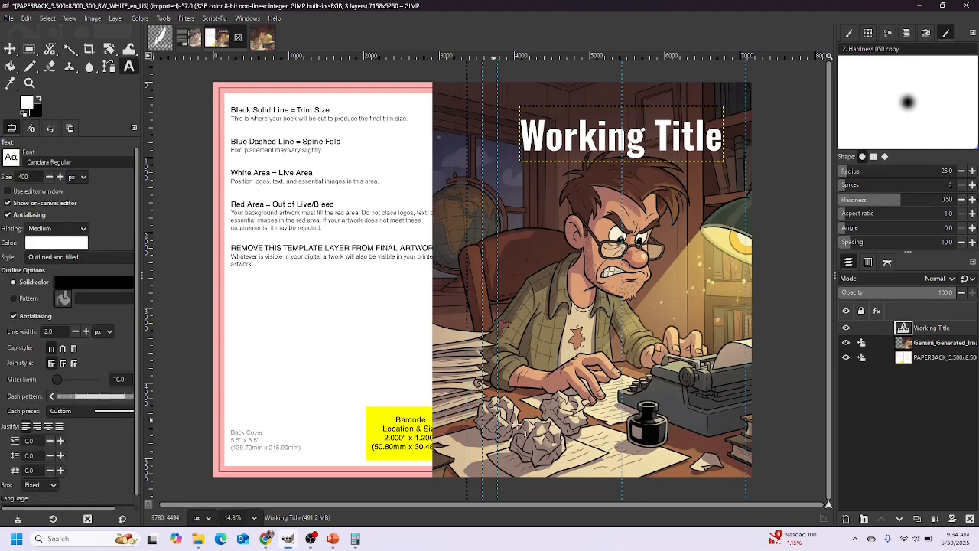
pyautogui.moveTo(536, 408); pyautogui.dragTo(735, 464)
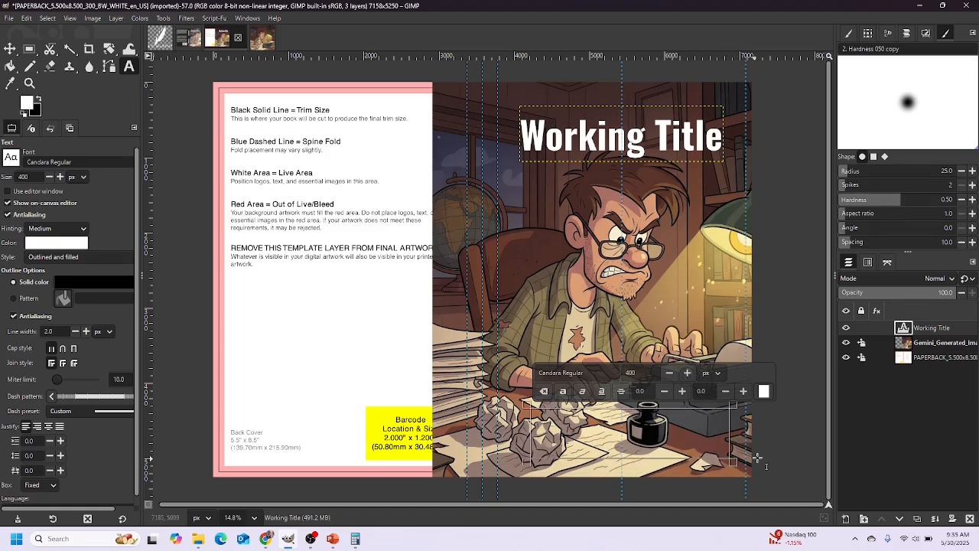
# Type the author's name, size it to 500 and shrink the box height to fit
pyautogui.write('B.D')
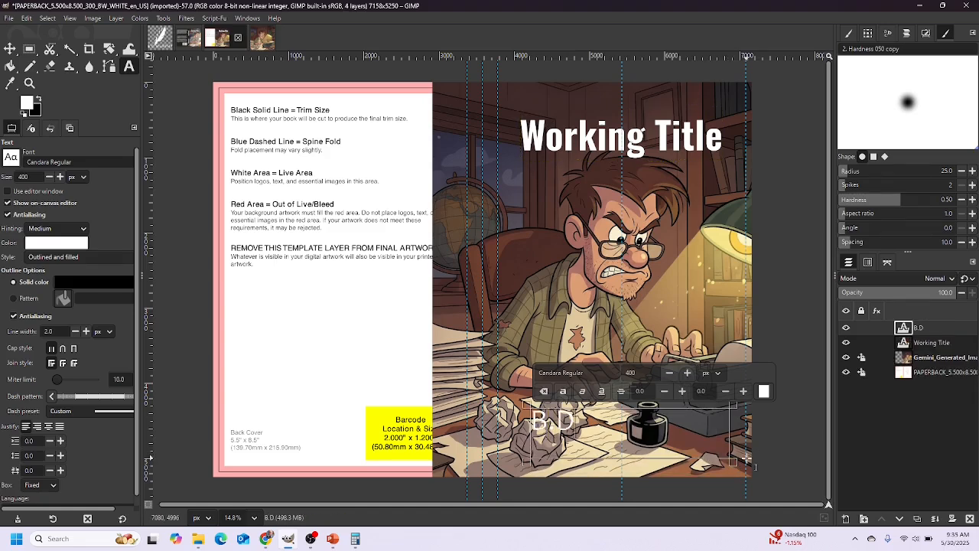
pyautogui.write('. Murphy')
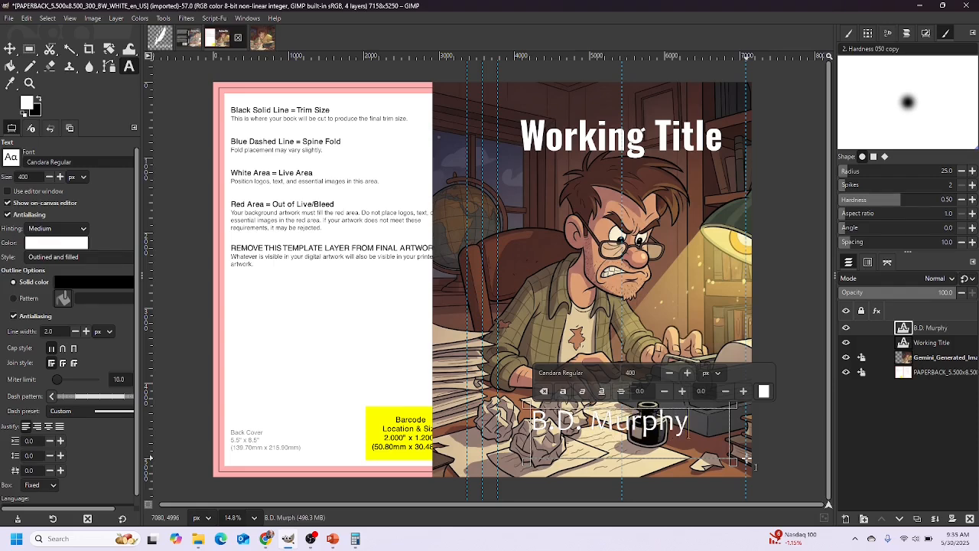
pyautogui.moveTo(693, 430); pyautogui.dragTo(532, 413)
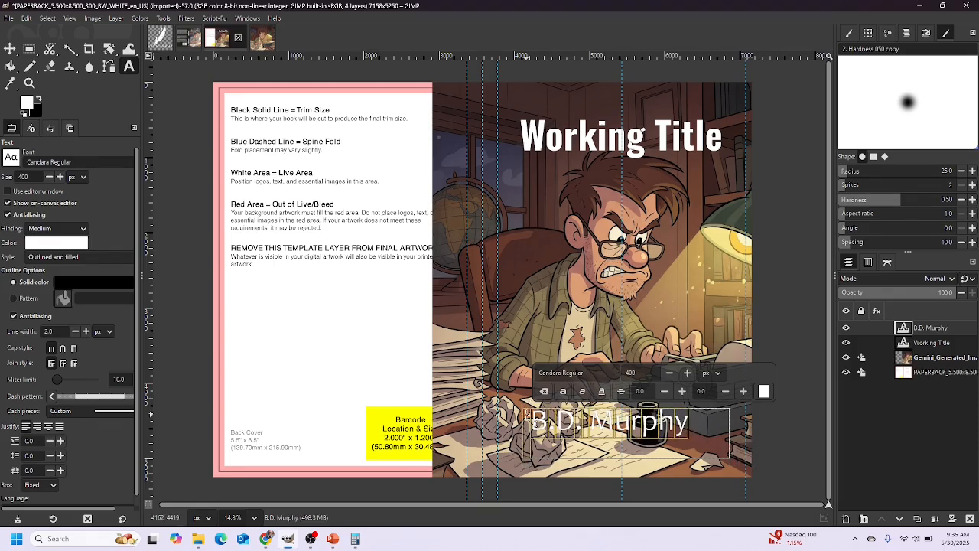
pyautogui.doubleClick(640, 373)
pyautogui.write('5')
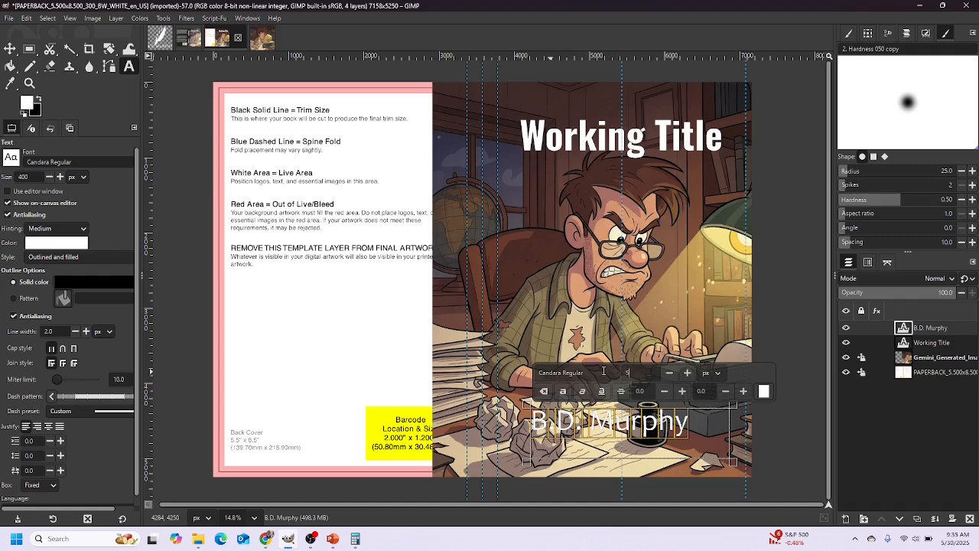
pyautogui.press('Return')
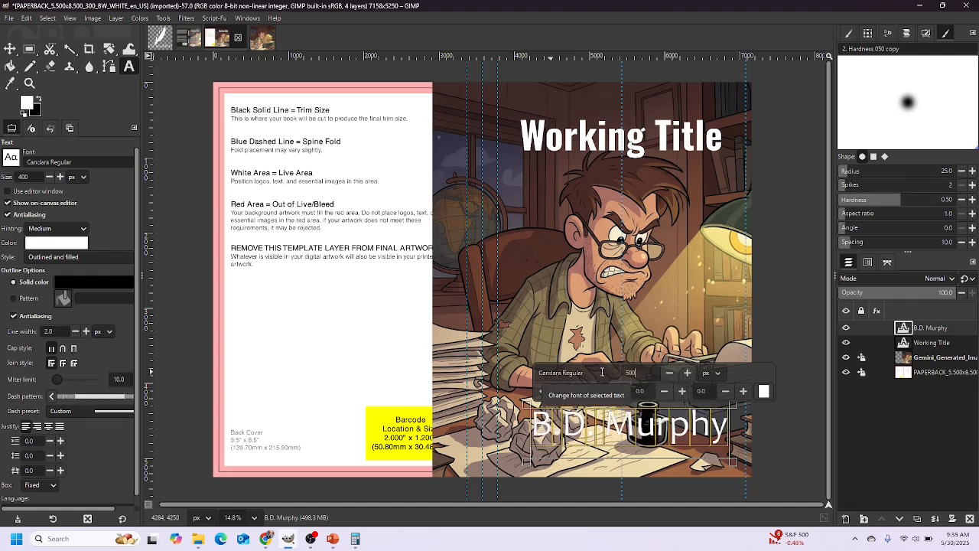
pyautogui.moveTo(743, 473)
pyautogui.mouseDown()
pyautogui.moveTo(745, 453)
pyautogui.moveTo(744, 462)
pyautogui.mouseUp()
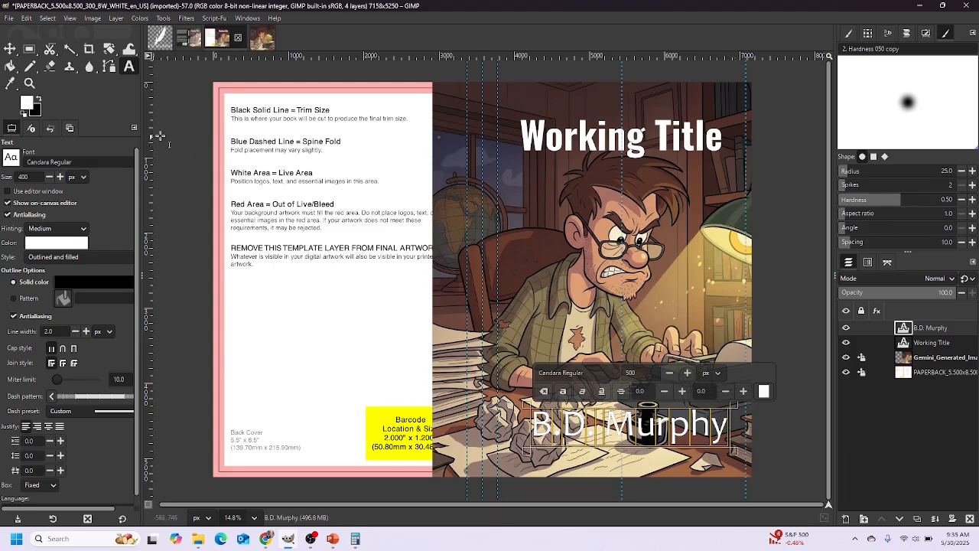
# Move the author name layer slightly left and down
pyautogui.click(10, 48)
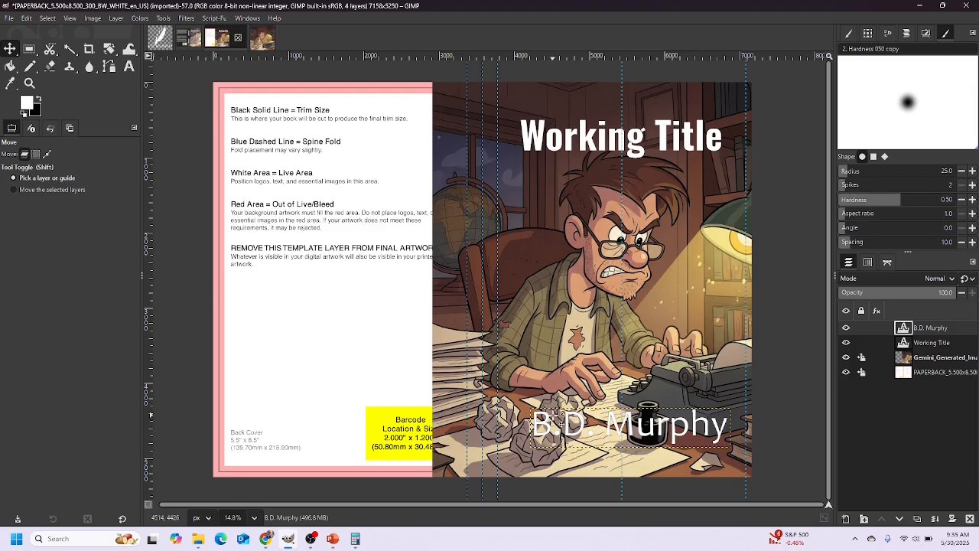
pyautogui.click(547, 422)
pyautogui.moveTo(548, 422); pyautogui.dragTo(540, 431)
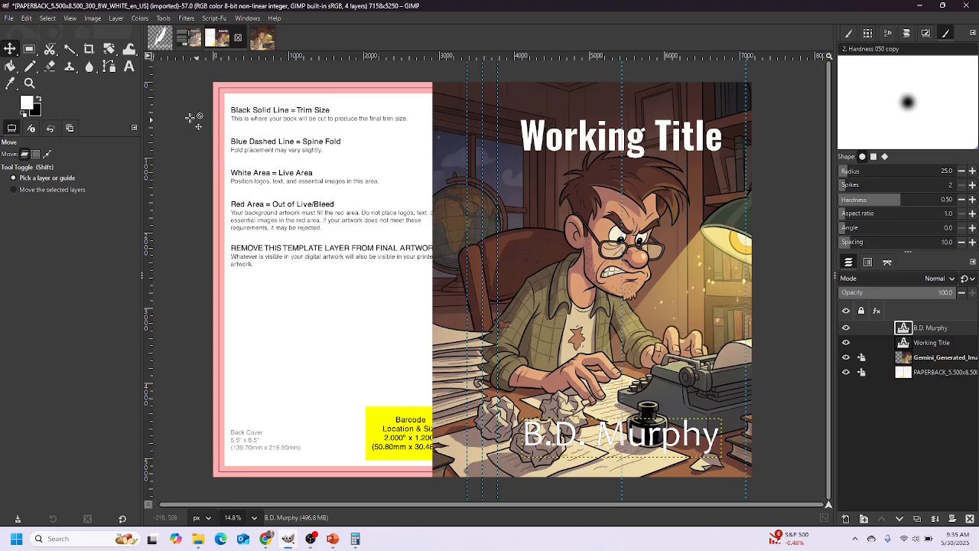
# Try thicker outlines on the author name, then set its outline width to 2.0
pyautogui.press('t')
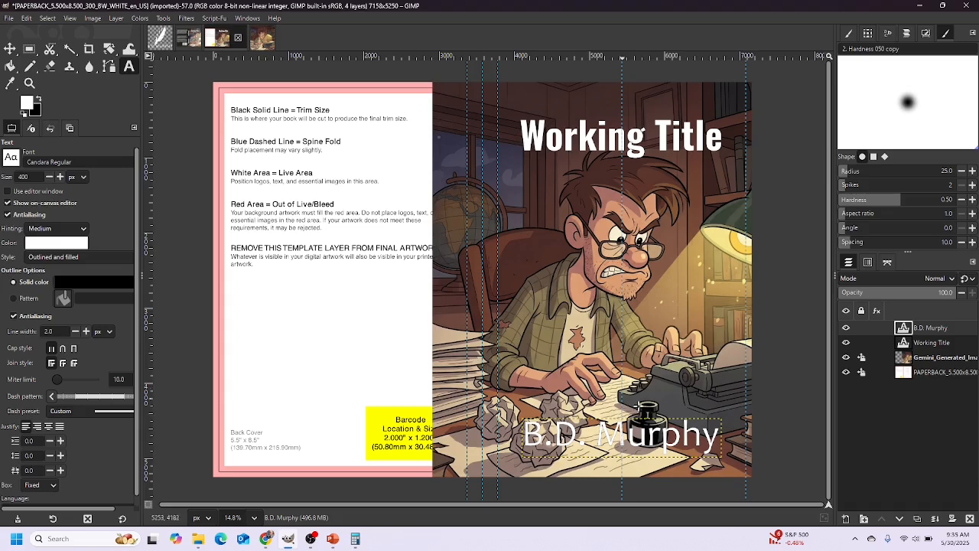
pyautogui.moveTo(721, 447); pyautogui.dragTo(520, 441)
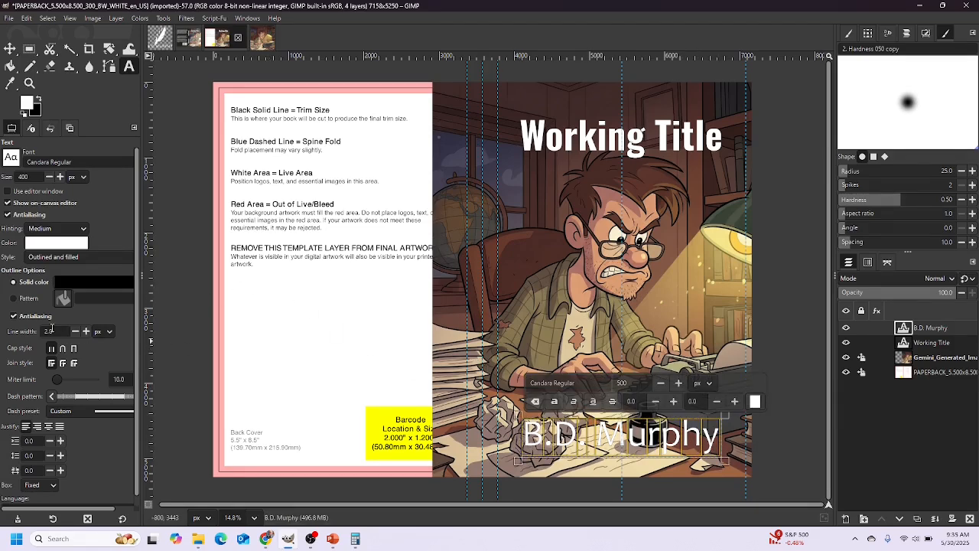
pyautogui.tripleClick(86, 332)
pyautogui.tripleClick(86, 332)
pyautogui.tripleClick(86, 332)
pyautogui.tripleClick(86, 331)
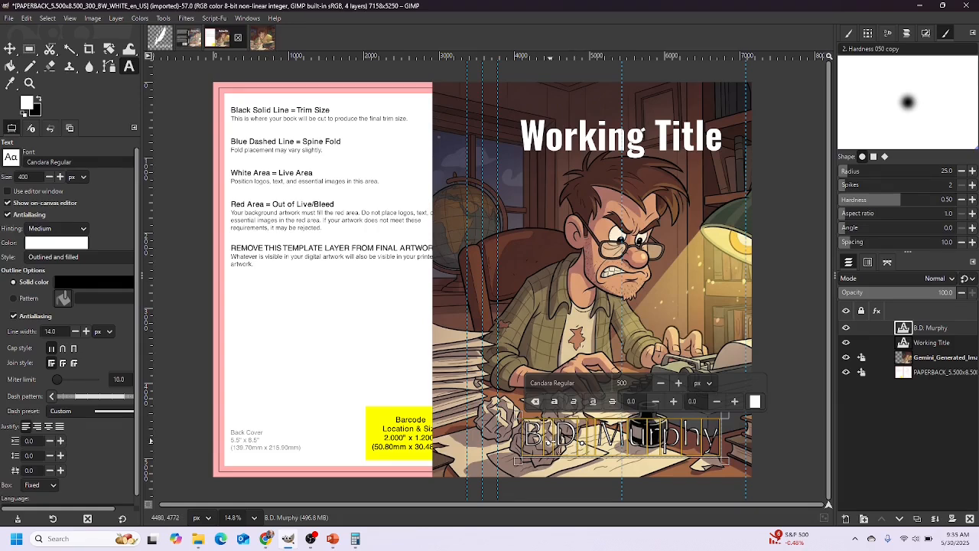
pyautogui.moveTo(64, 331); pyautogui.dragTo(38, 329)
pyautogui.write('2')
pyautogui.press('Return')
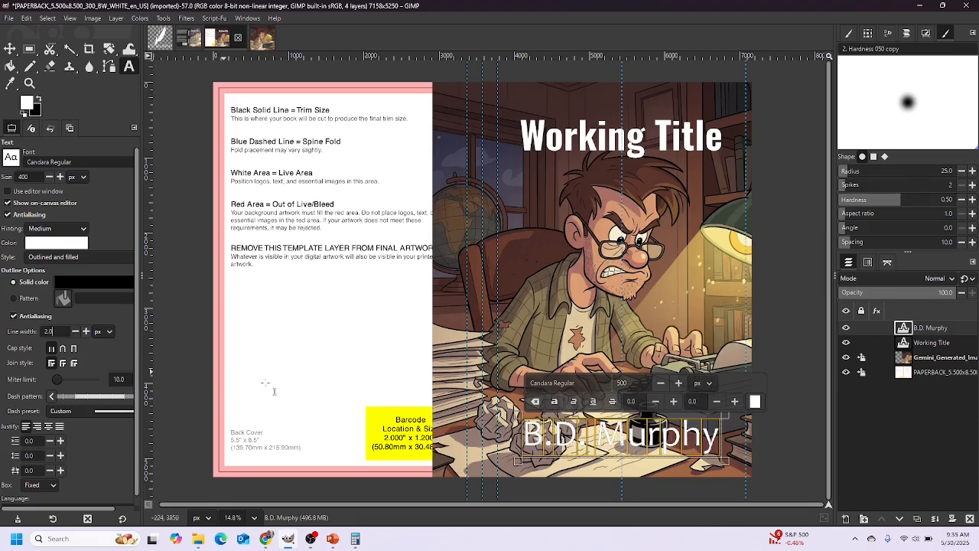
# Make the author name bold and widen its box so it fits one line
pyautogui.click(554, 403)
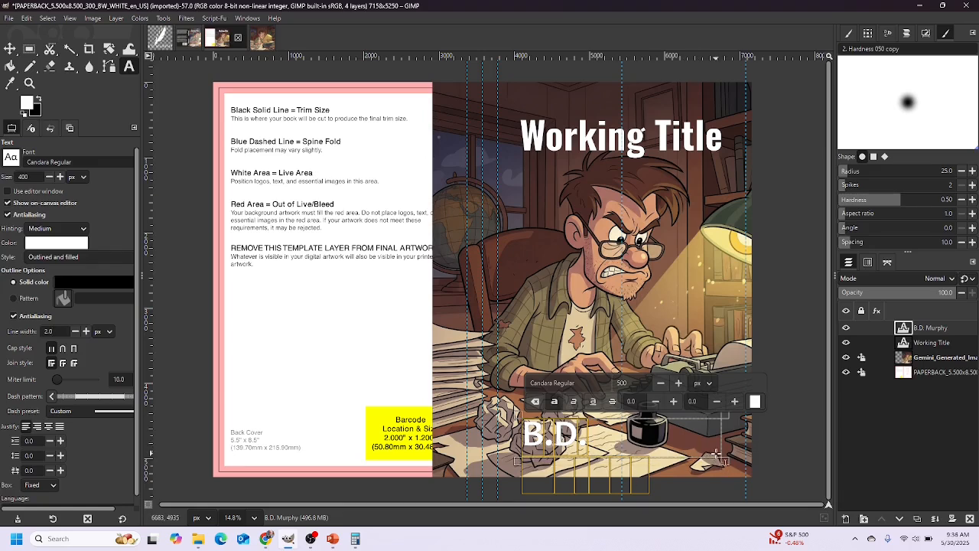
pyautogui.moveTo(739, 461)
pyautogui.mouseDown()
pyautogui.moveTo(758, 472)
pyautogui.moveTo(738, 474)
pyautogui.mouseUp()
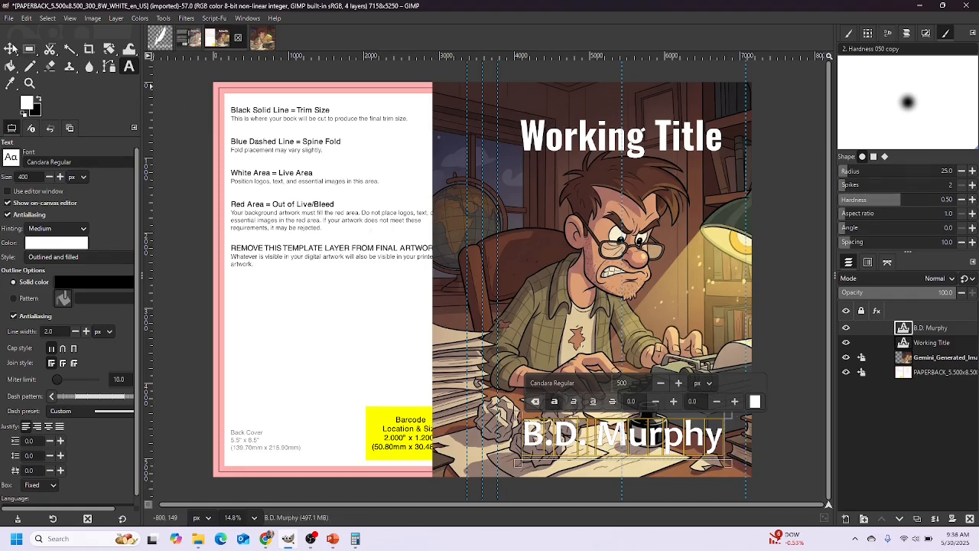
pyautogui.press('m')
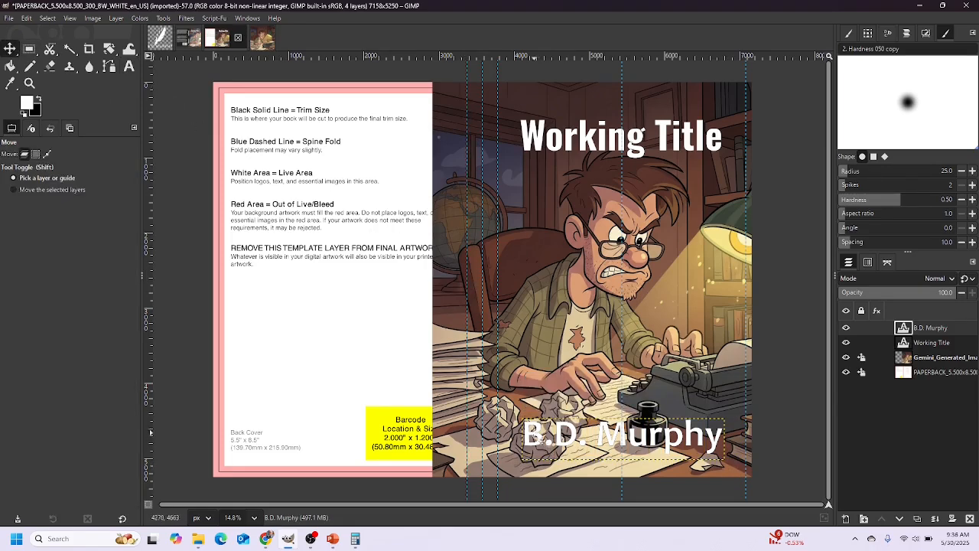
# Nudge the author name slightly down and left toward the cover's bottom
pyautogui.moveTo(541, 437); pyautogui.dragTo(540, 444)
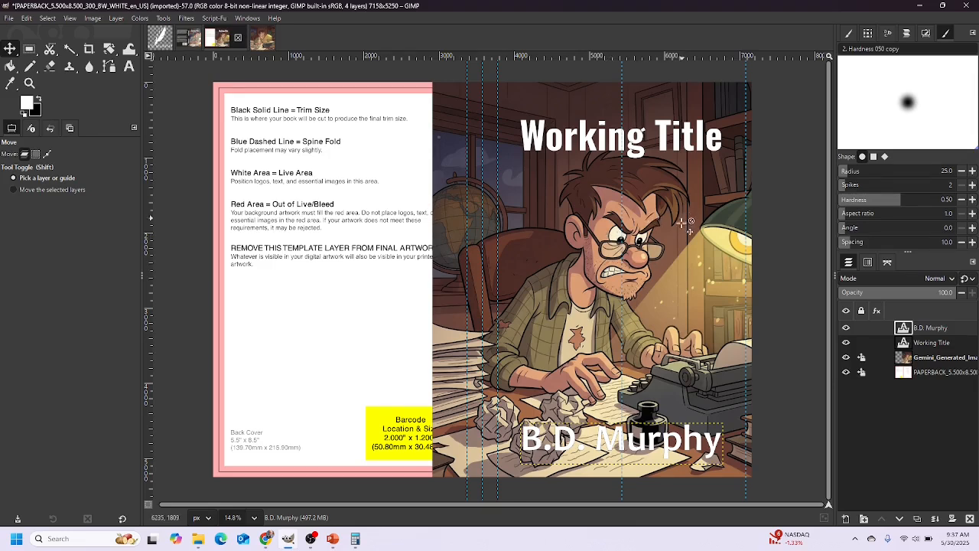
# Duplicate the Working Title text layer
pyautogui.click(129, 67)
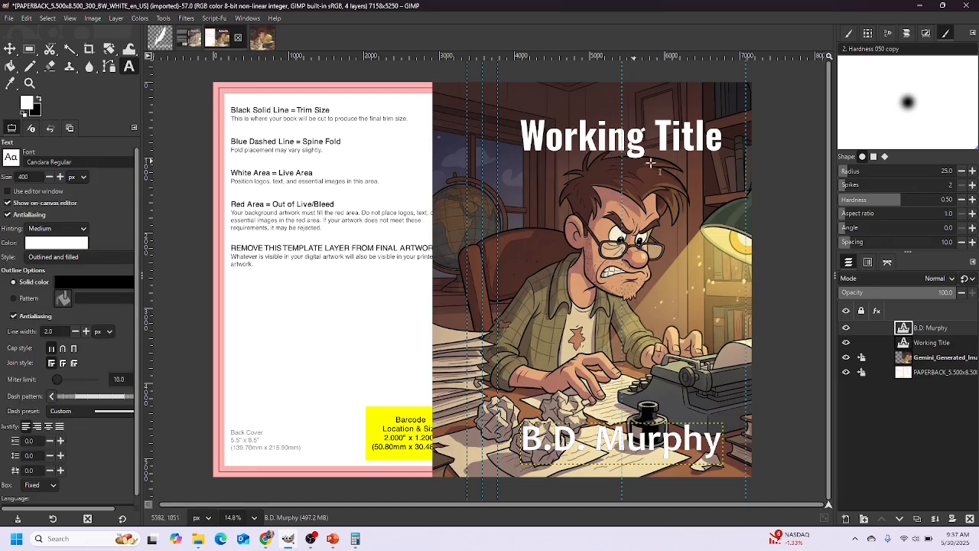
pyautogui.click(724, 139)
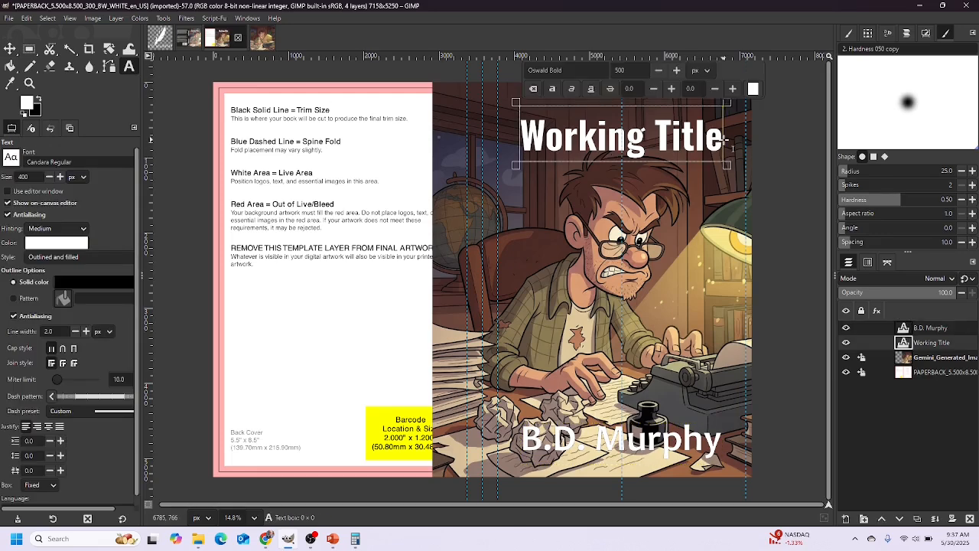
pyautogui.moveTo(728, 144); pyautogui.dragTo(523, 125)
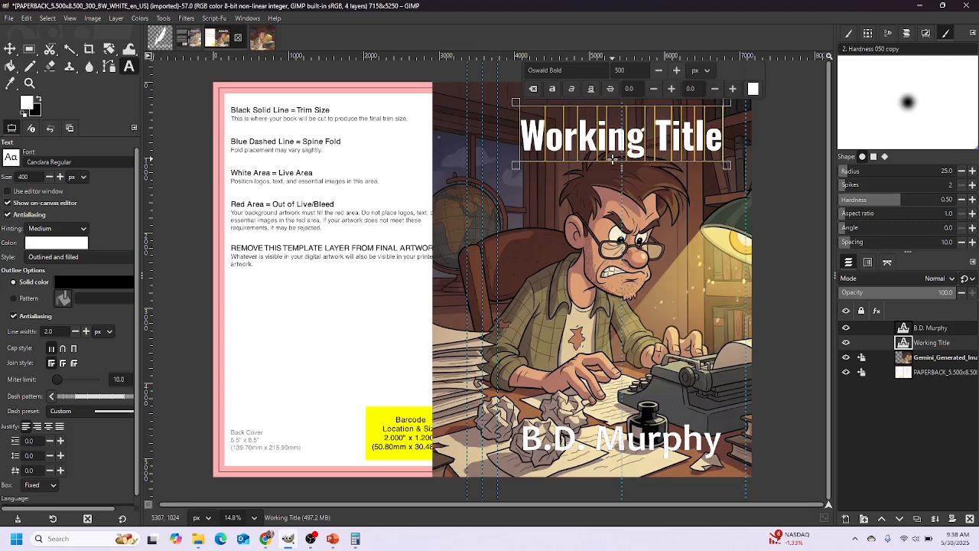
pyautogui.rightClick(922, 346)
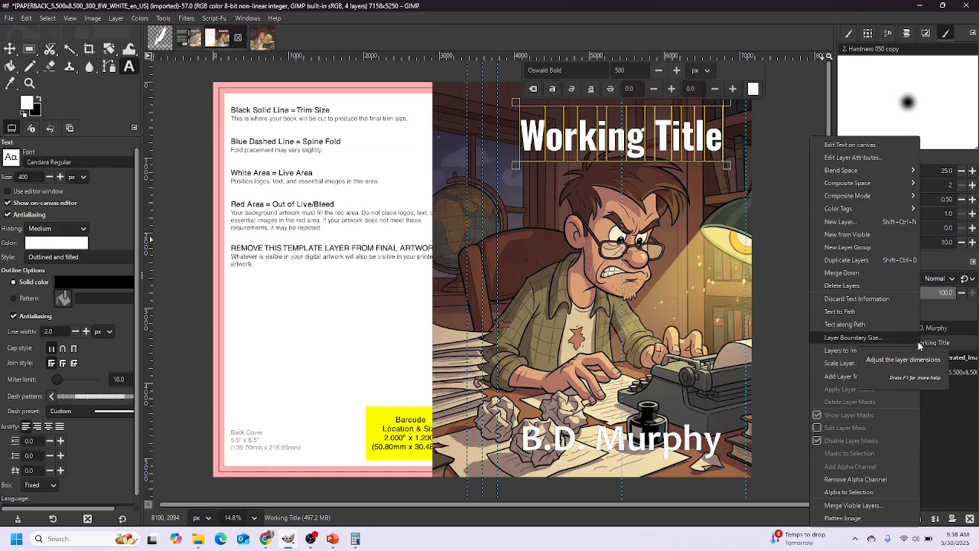
pyautogui.click(867, 264)
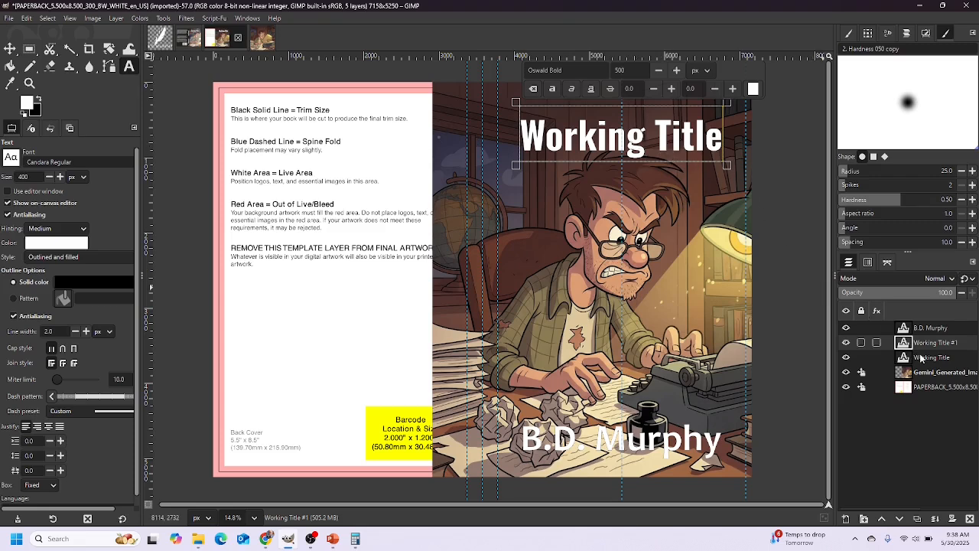
# Lock the position of the original Working Title layer
pyautogui.click(862, 358)
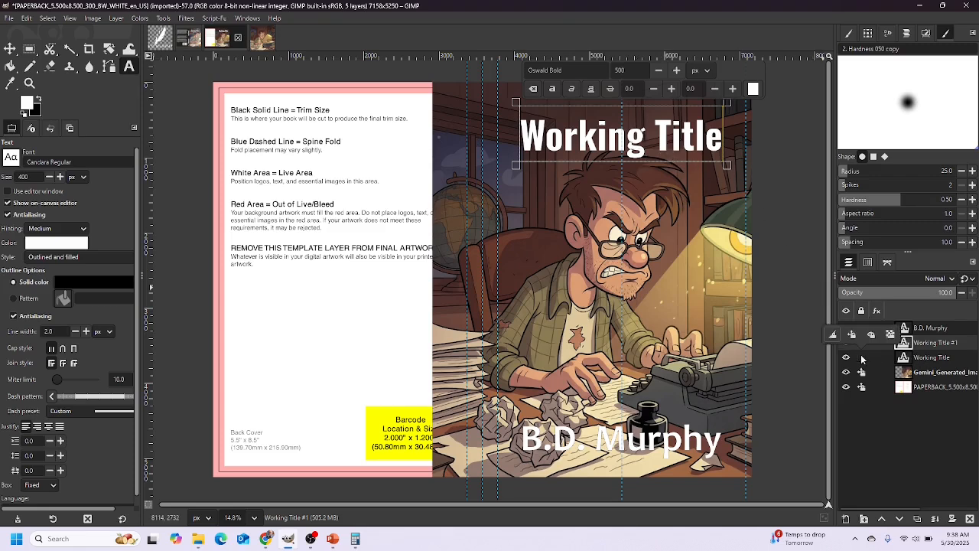
pyautogui.click(851, 334)
pyautogui.click(12, 50)
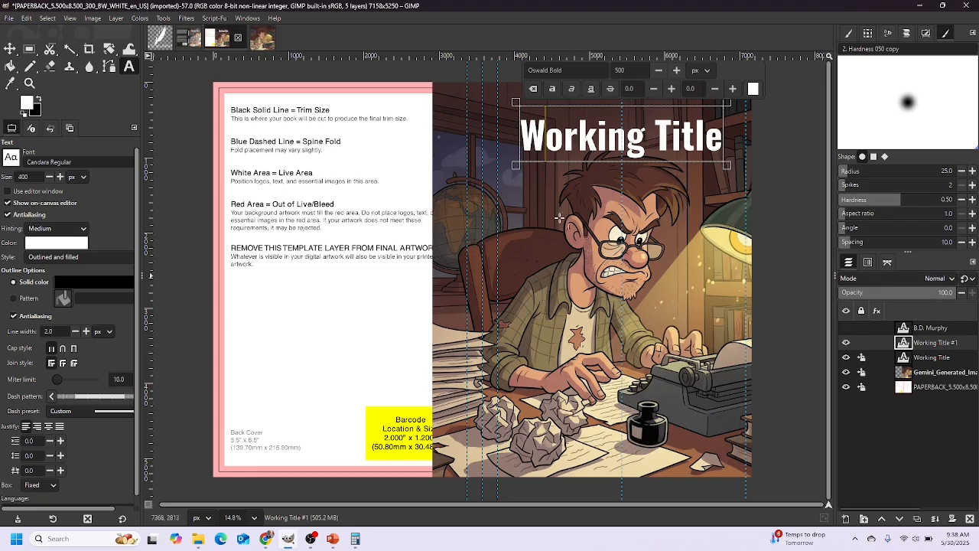
pyautogui.click(10, 49)
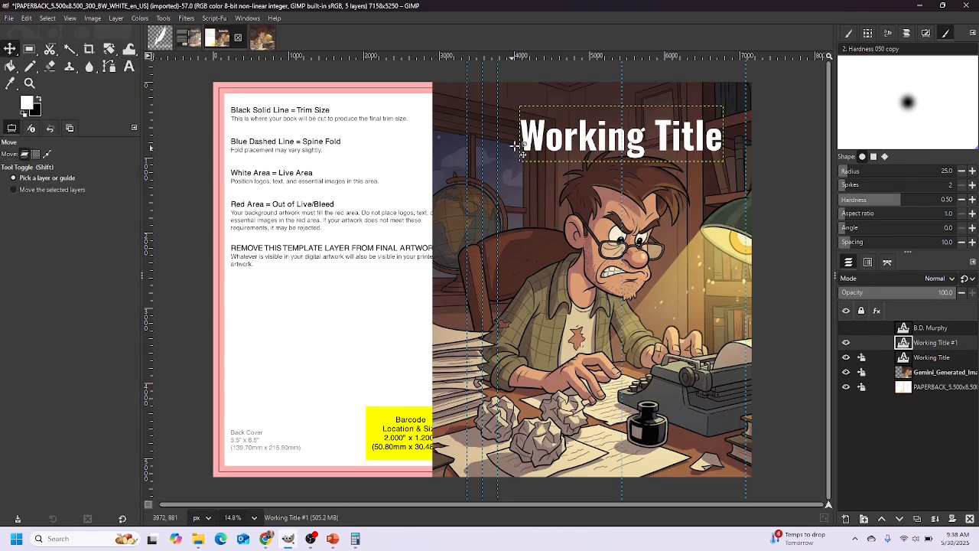
# Move Working Title #1 below the original, resize it to 350 and trim its text box
pyautogui.moveTo(539, 140); pyautogui.dragTo(540, 202)
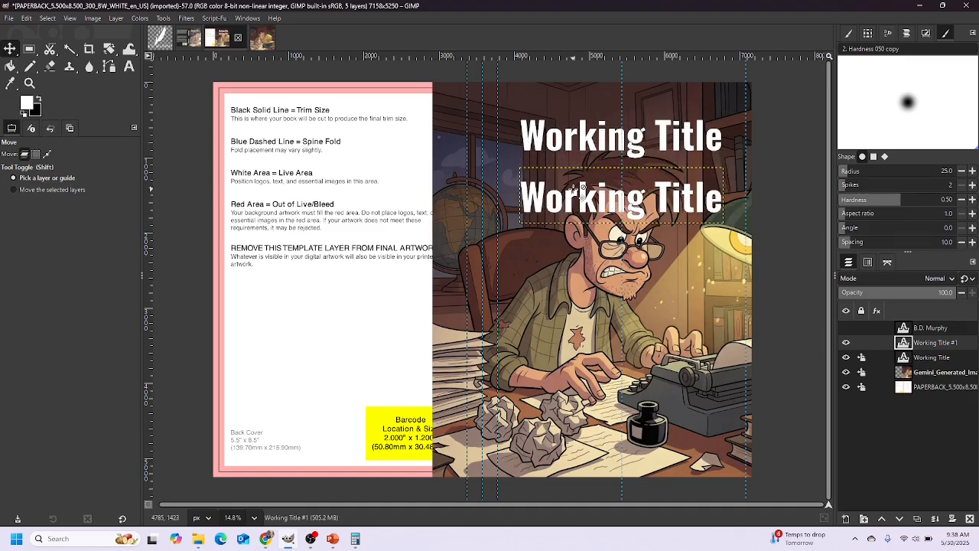
pyautogui.click(128, 68)
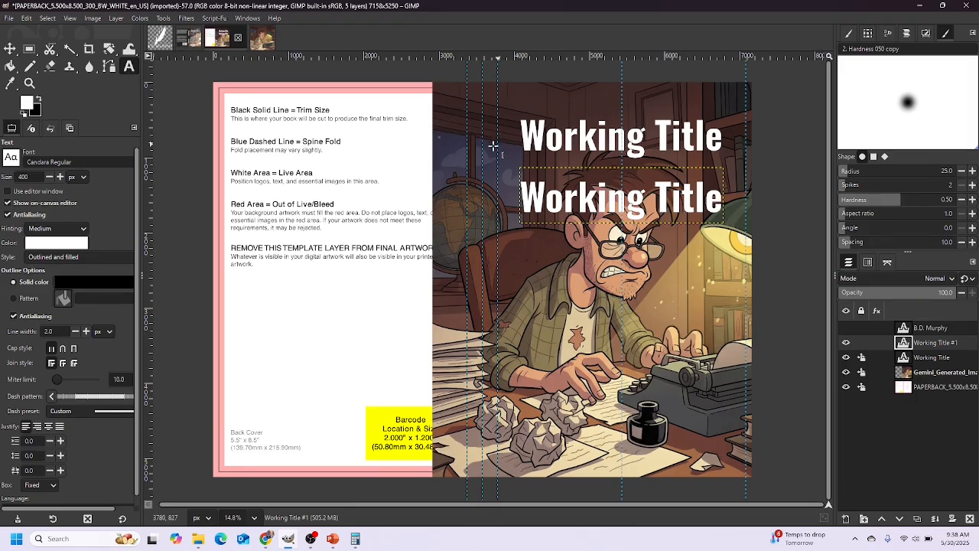
pyautogui.click(726, 205)
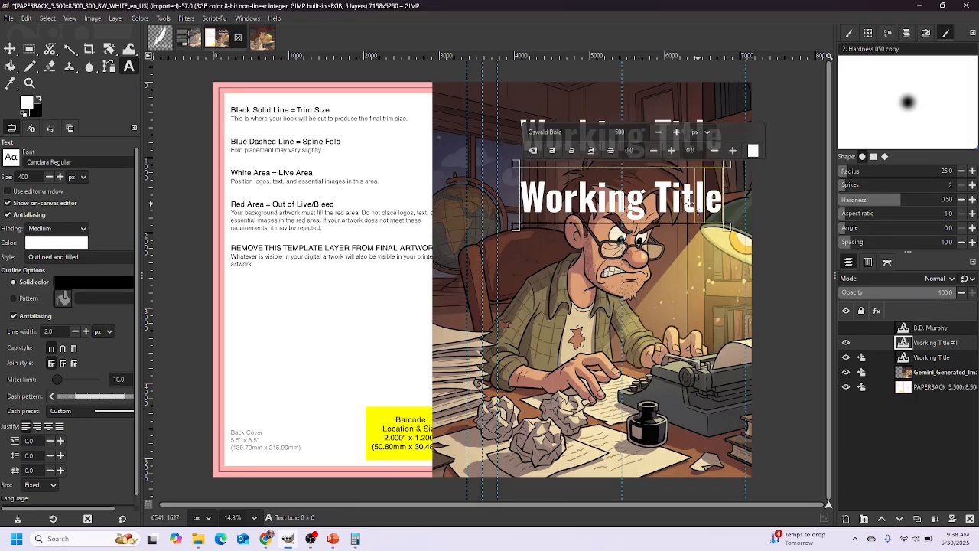
pyautogui.moveTo(517, 198); pyautogui.dragTo(516, 198)
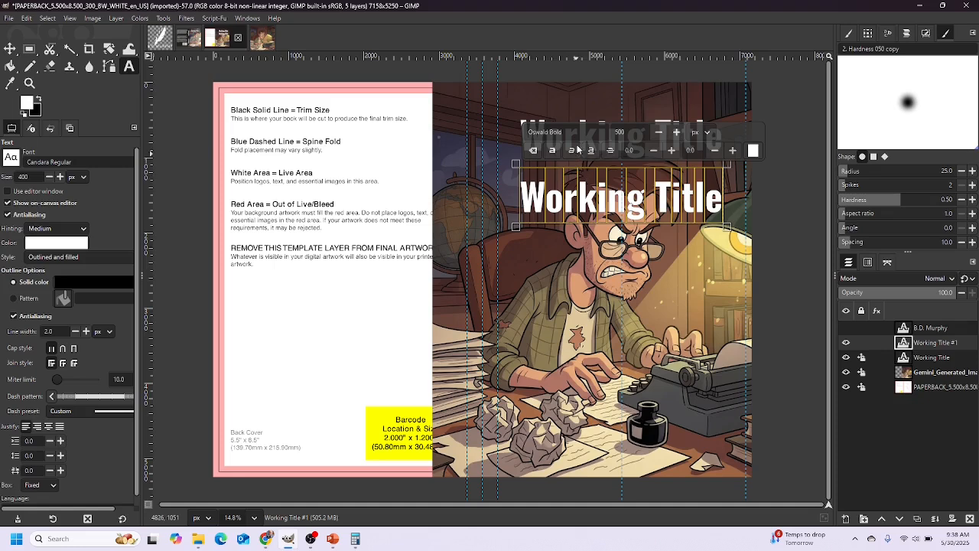
pyautogui.moveTo(632, 131); pyautogui.dragTo(604, 135)
pyautogui.write('350')
pyautogui.press('Return')
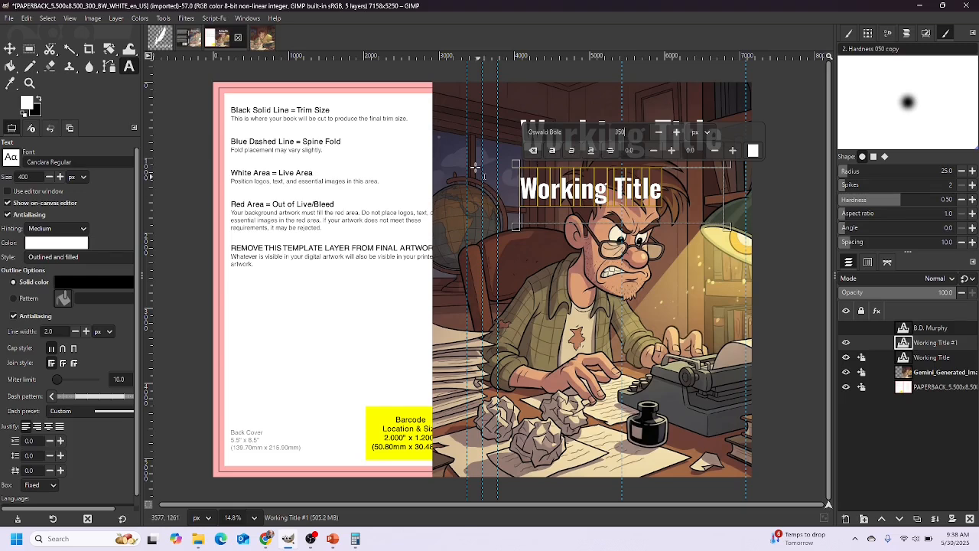
pyautogui.moveTo(727, 227); pyautogui.dragTo(667, 212)
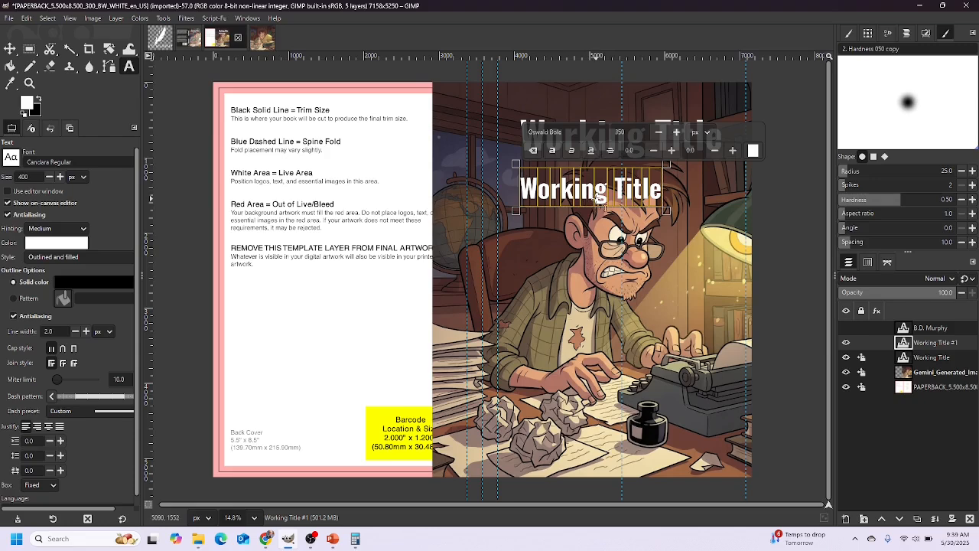
# Rotate Working Title #1 by 90° and move it onto the spine between the fold guides
pyautogui.click(163, 19)
pyautogui.moveTo(181, 58)
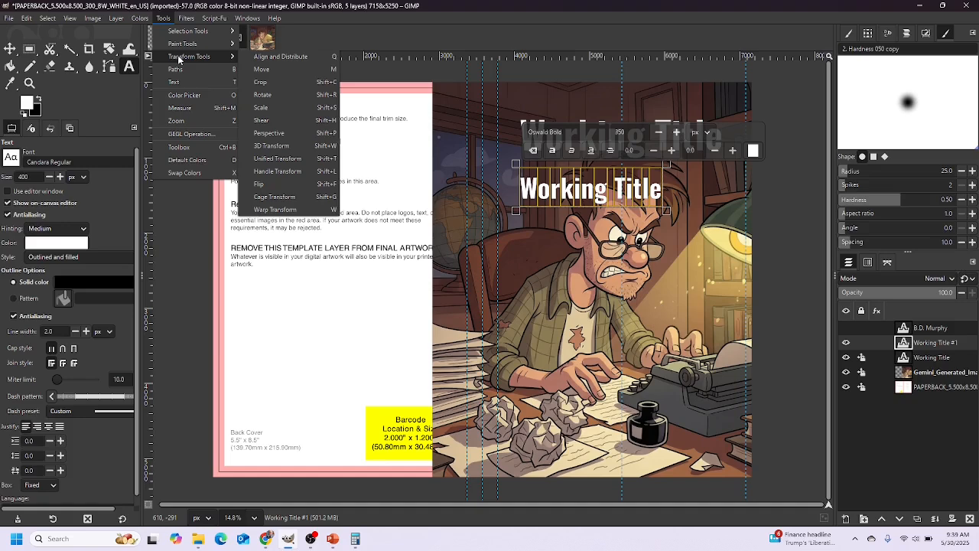
pyautogui.click(262, 95)
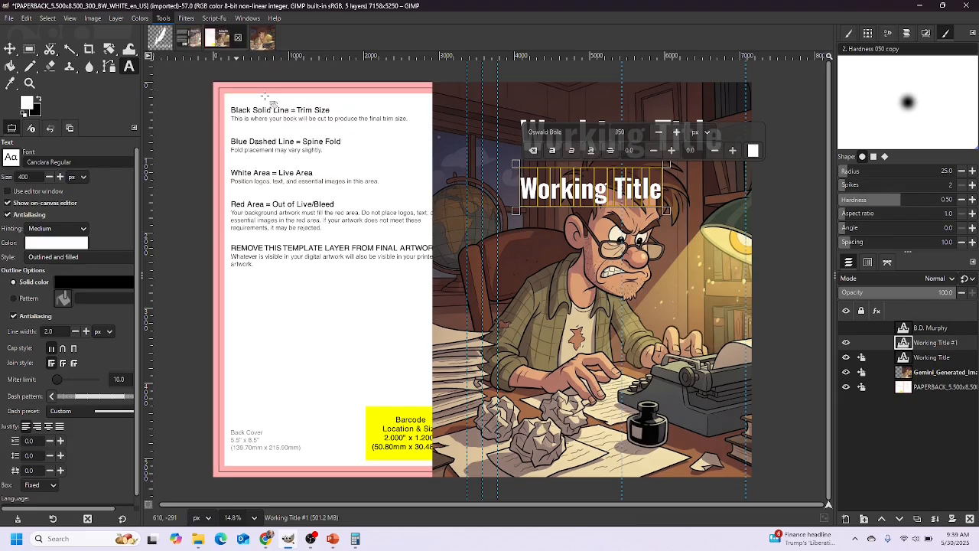
pyautogui.moveTo(743, 95); pyautogui.dragTo(695, 93)
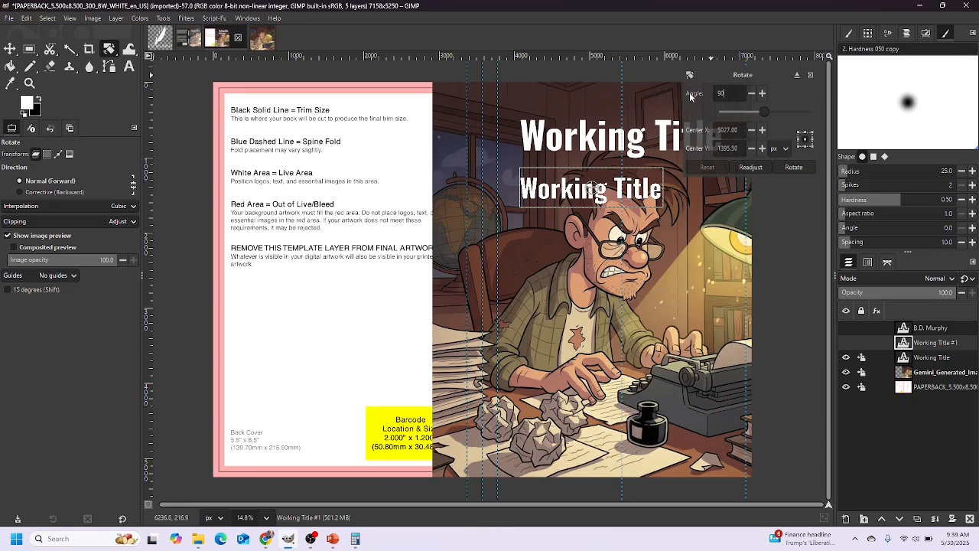
pyautogui.click(794, 167)
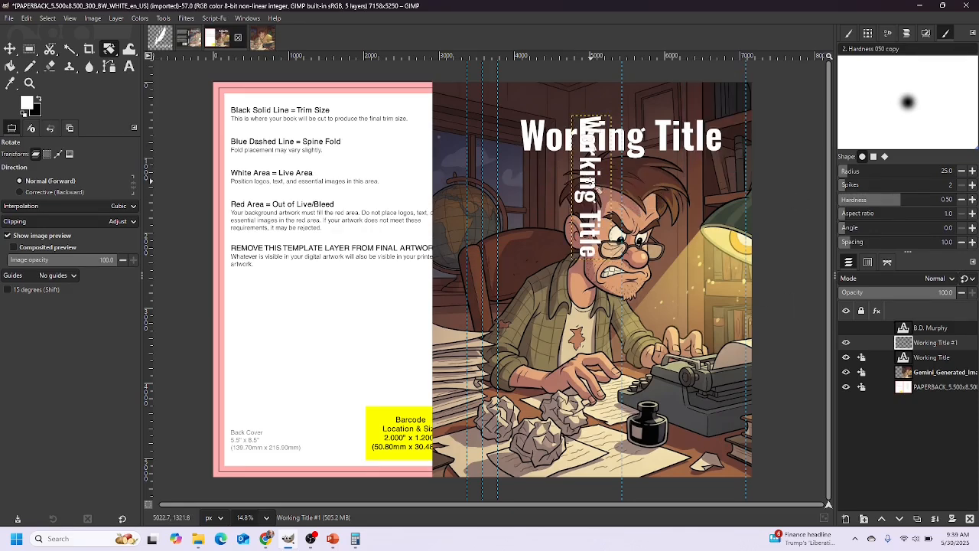
pyautogui.click(10, 48)
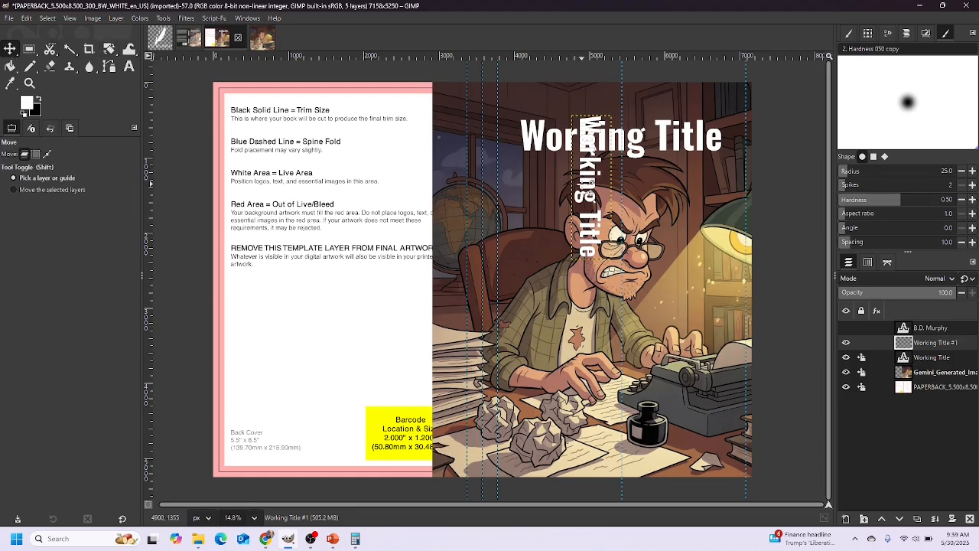
pyautogui.moveTo(594, 183); pyautogui.dragTo(488, 190)
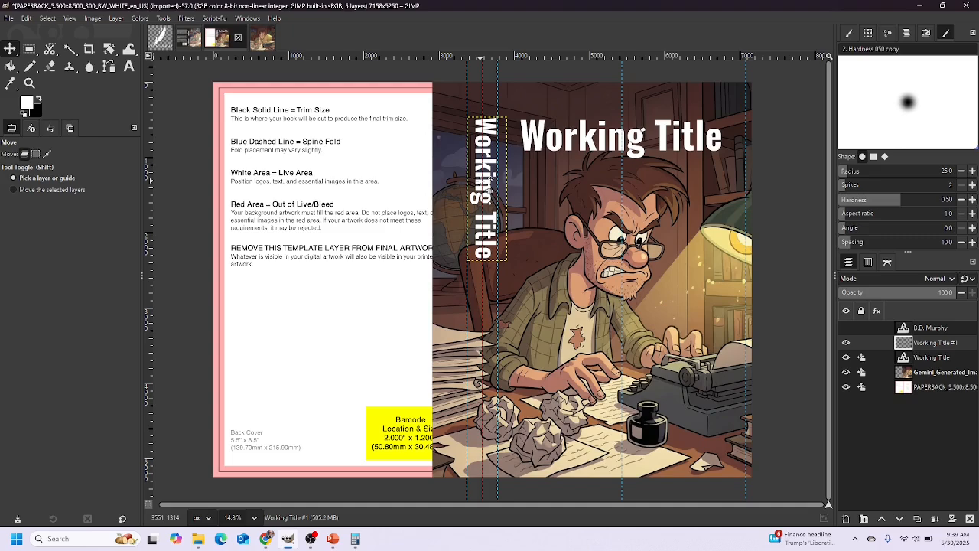
# Zoom in and nudge the vertical spine title left so it sits centred between the fold lines
pyautogui.scroll(6, 488, 183)
pyautogui.scroll(4, 489, 155)
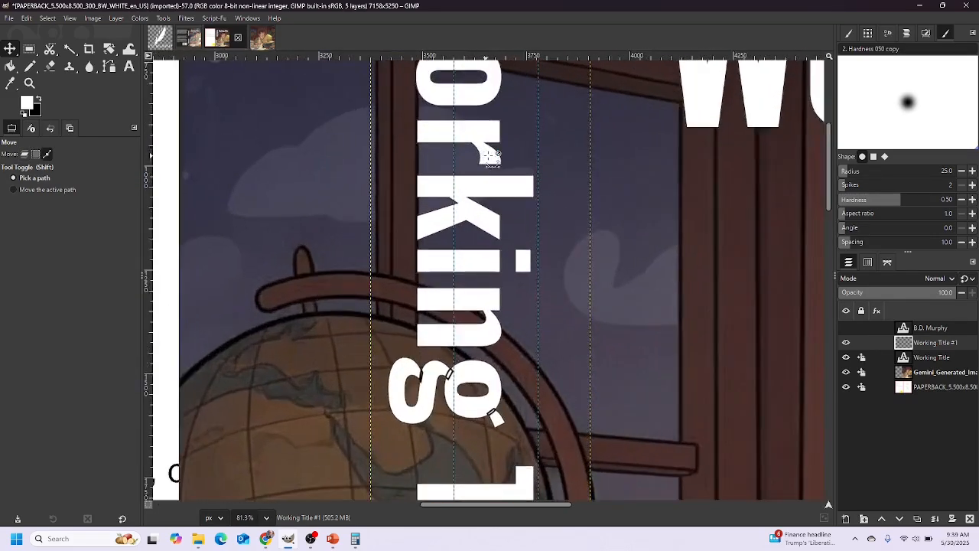
pyautogui.moveTo(501, 199); pyautogui.dragTo(485, 199)
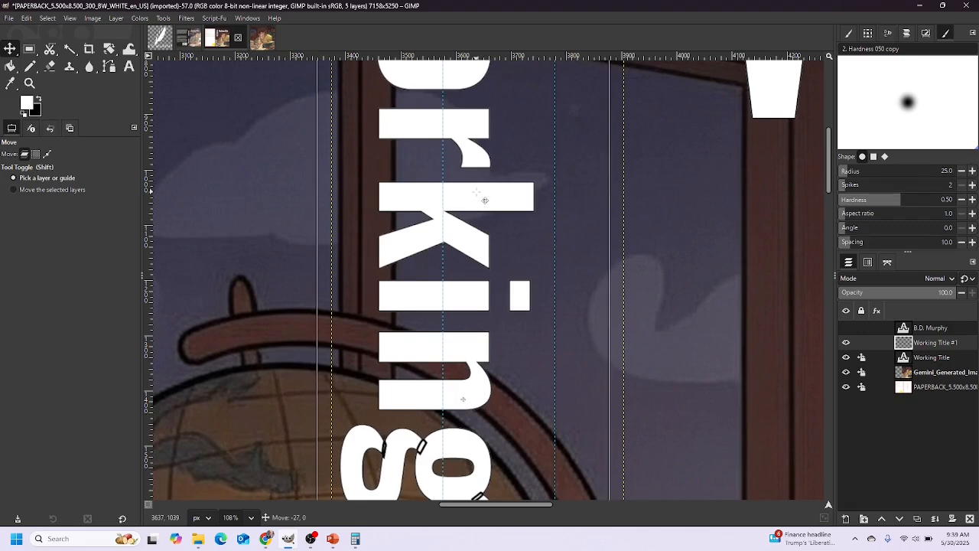
# Zoom back out and make the author name layer visible on the front cover again
pyautogui.scroll(-4, 484, 199)
pyautogui.scroll(-4, 482, 197)
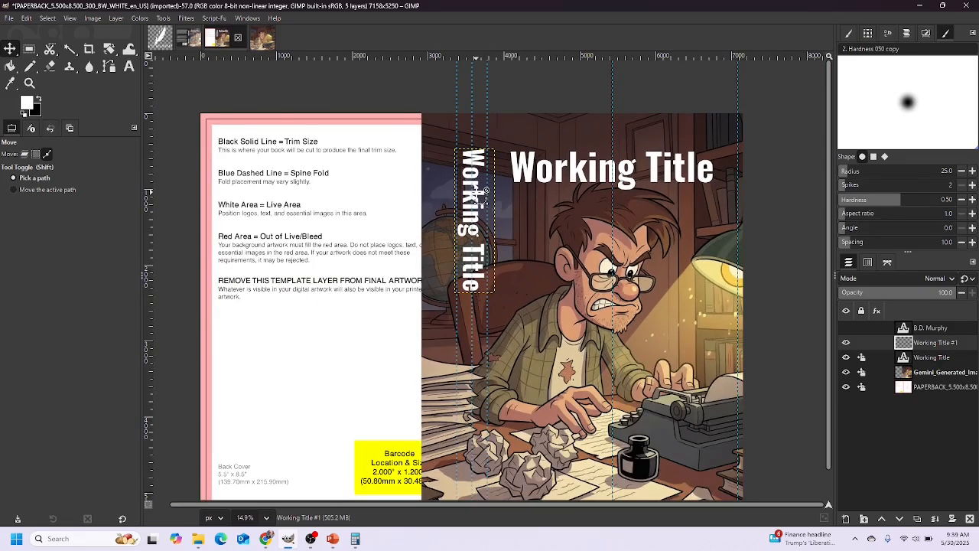
pyautogui.scroll(-1, 828, 184)
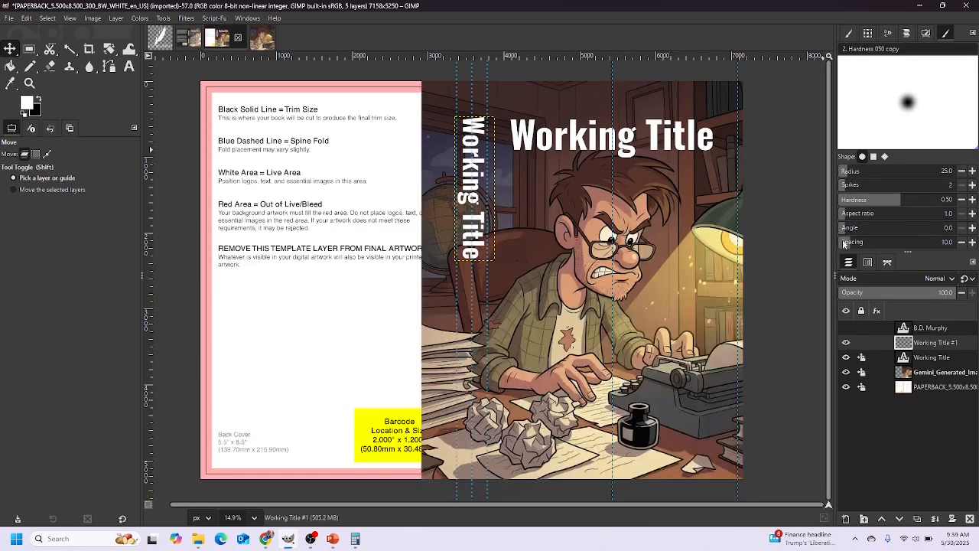
pyautogui.click(846, 327)
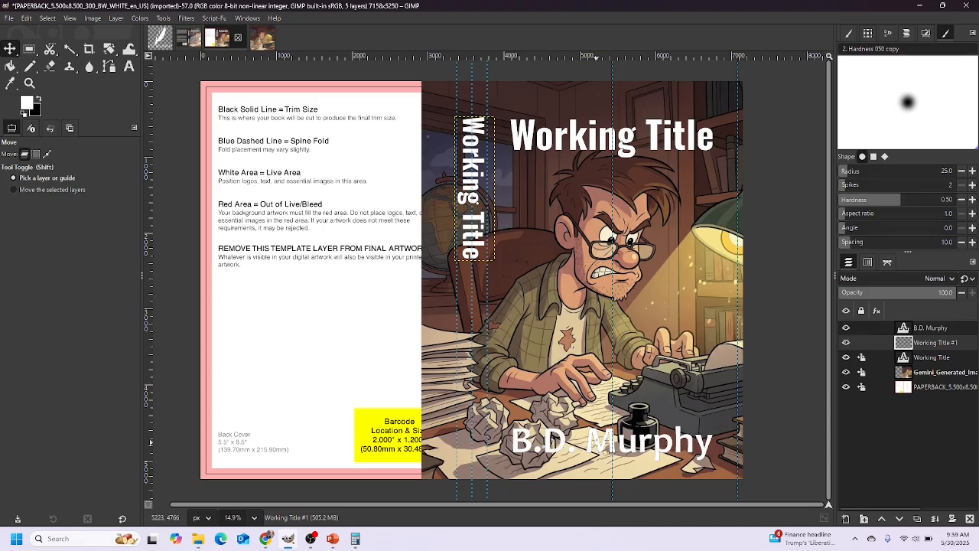
# Duplicate the author name layer, lock the original's position, and move the copy above it
pyautogui.click(906, 329)
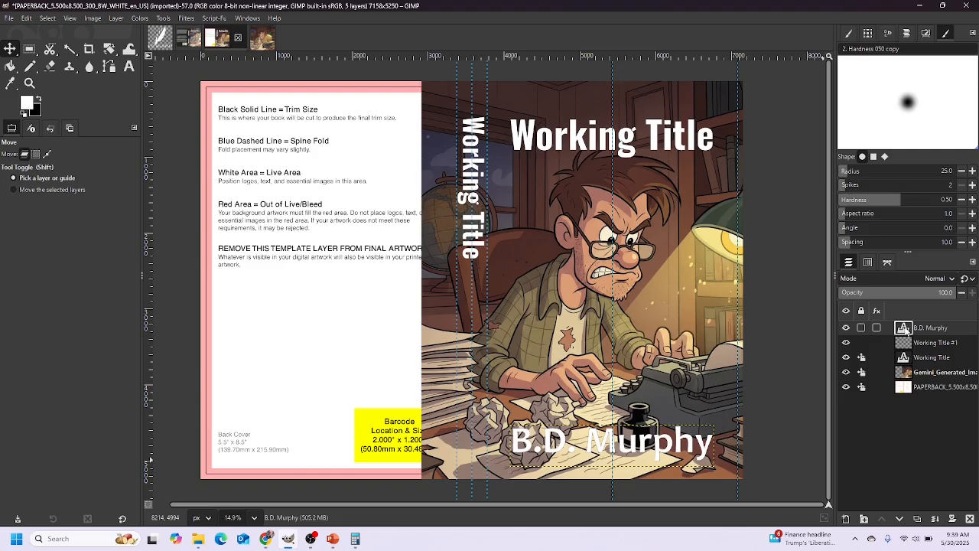
pyautogui.rightClick(905, 329)
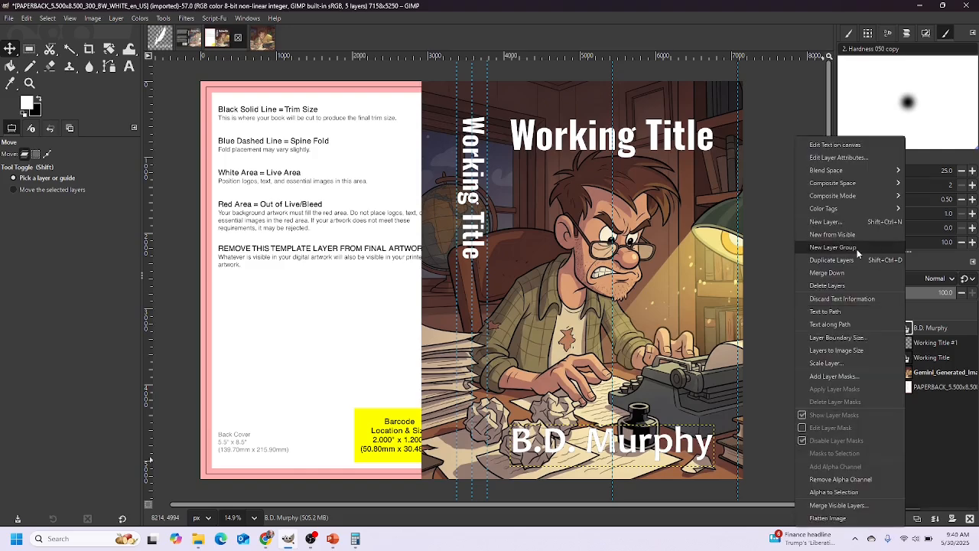
pyautogui.click(852, 267)
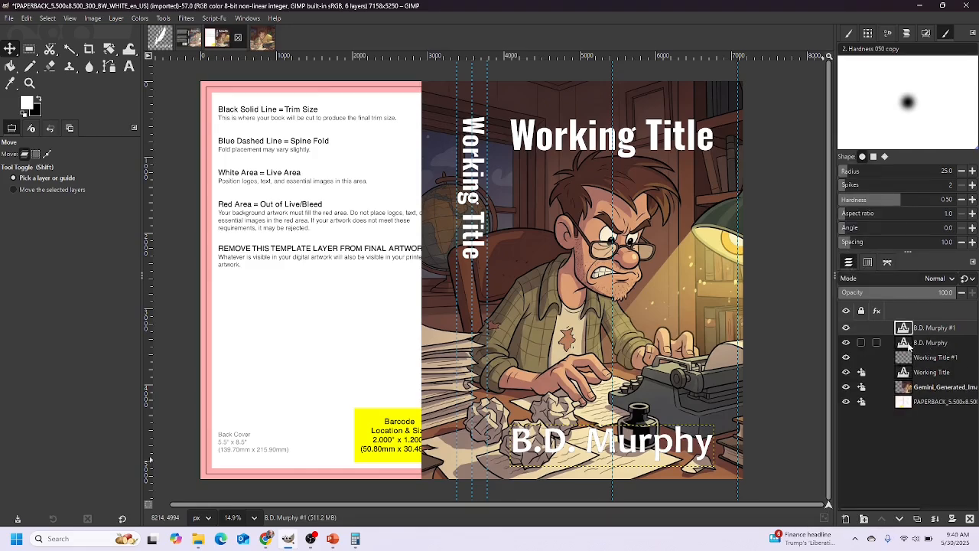
pyautogui.click(862, 346)
pyautogui.click(851, 320)
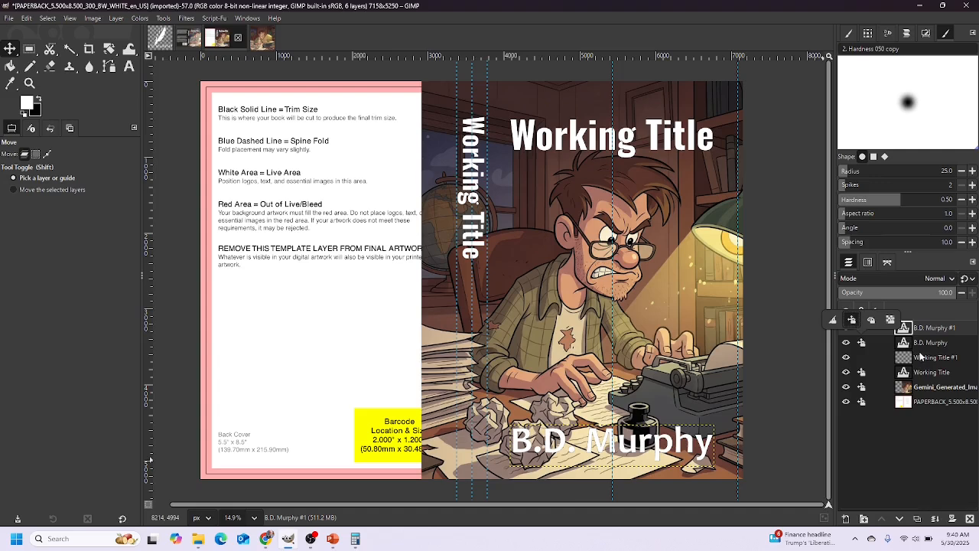
pyautogui.click(931, 331)
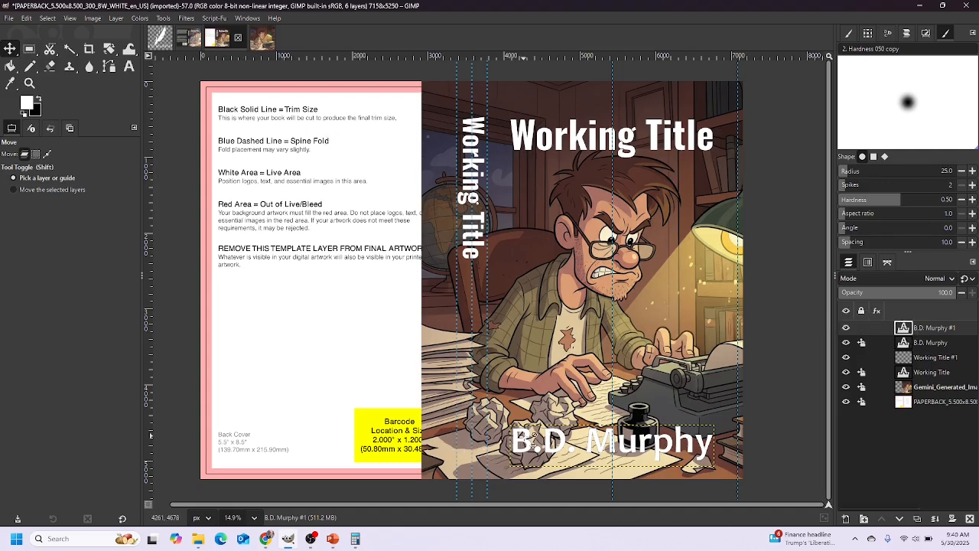
pyautogui.moveTo(535, 443); pyautogui.dragTo(536, 396)
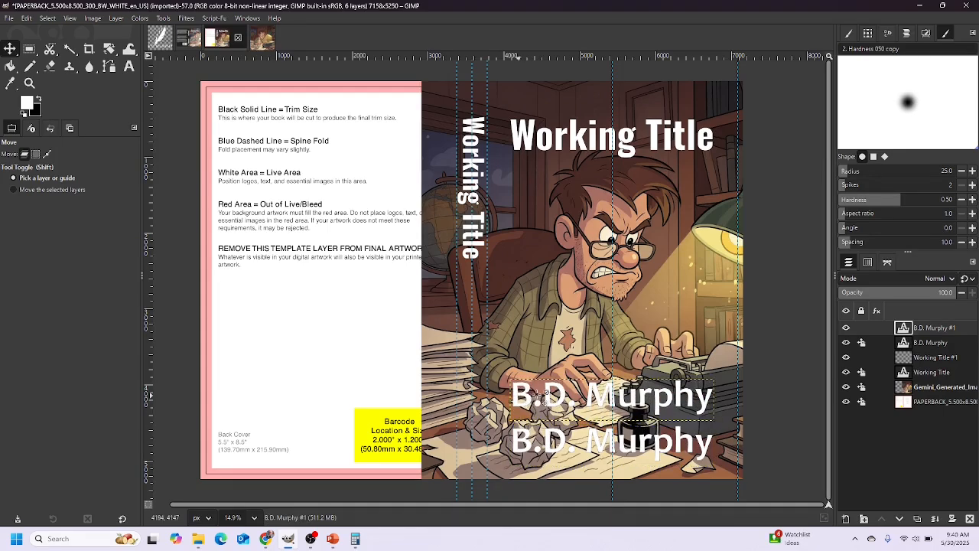
# Set the copied author name to size 350 and shrink its text box
pyautogui.click(129, 67)
pyautogui.moveTo(716, 399); pyautogui.dragTo(510, 398)
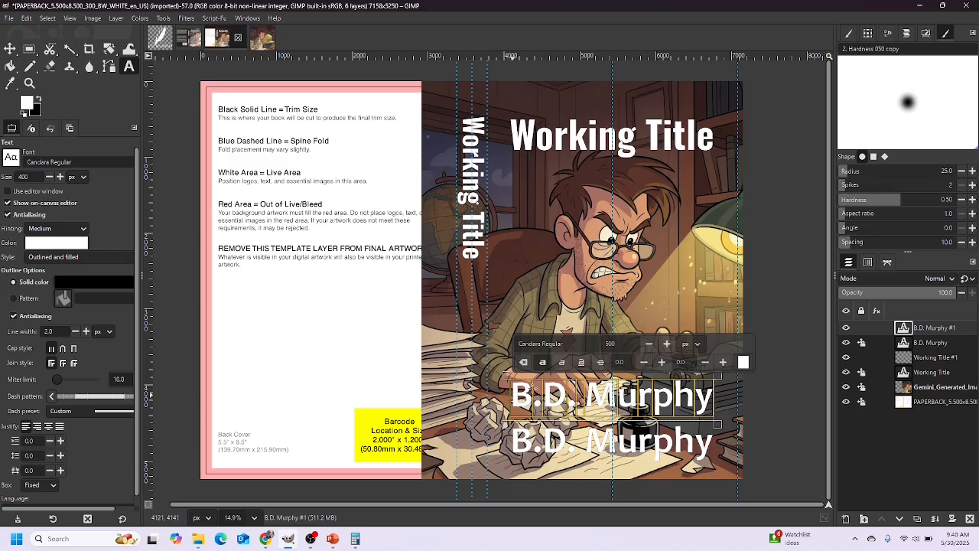
pyautogui.moveTo(628, 341); pyautogui.dragTo(594, 342)
pyautogui.press('Return')
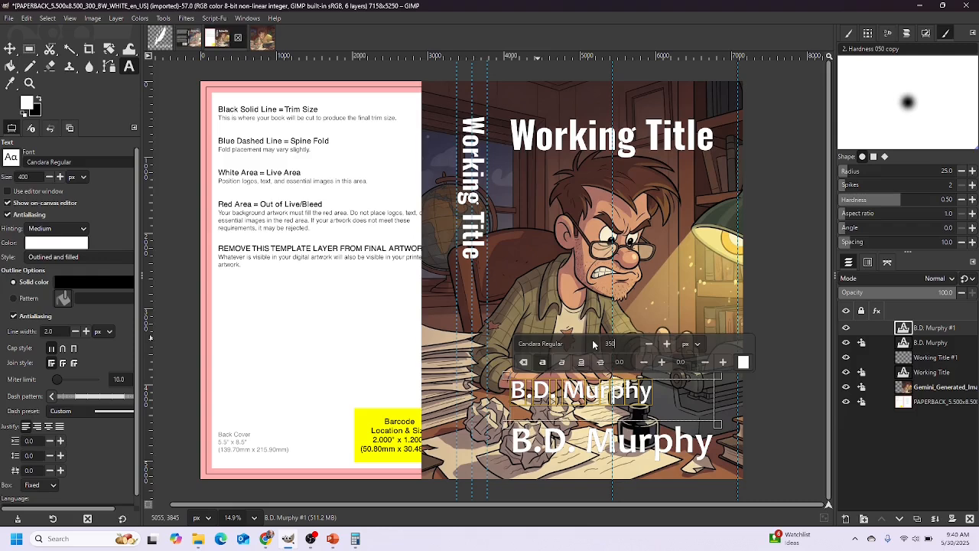
pyautogui.moveTo(720, 426); pyautogui.dragTo(656, 411)
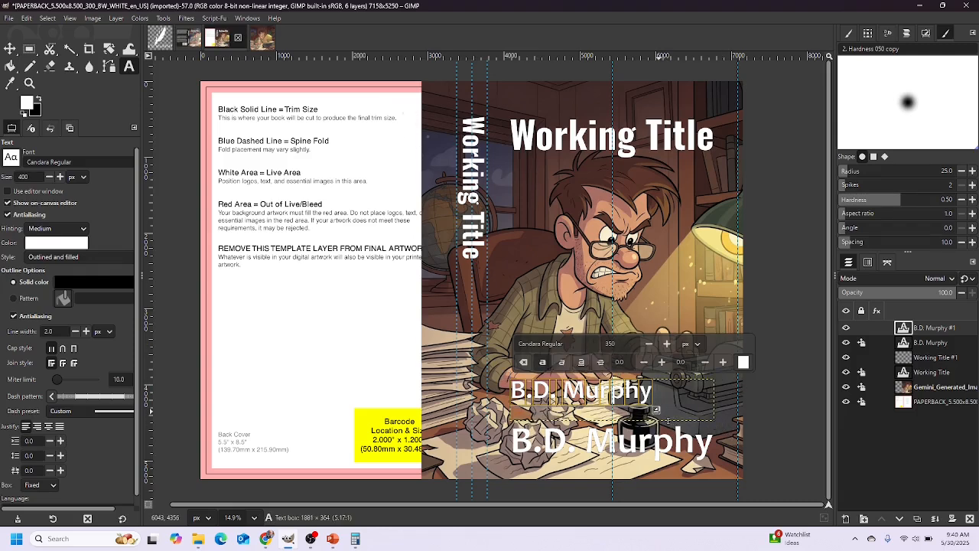
# Rotate the copied author name 90 degrees and move it onto the spine
pyautogui.click(159, 19)
pyautogui.moveTo(189, 57)
pyautogui.click(271, 95)
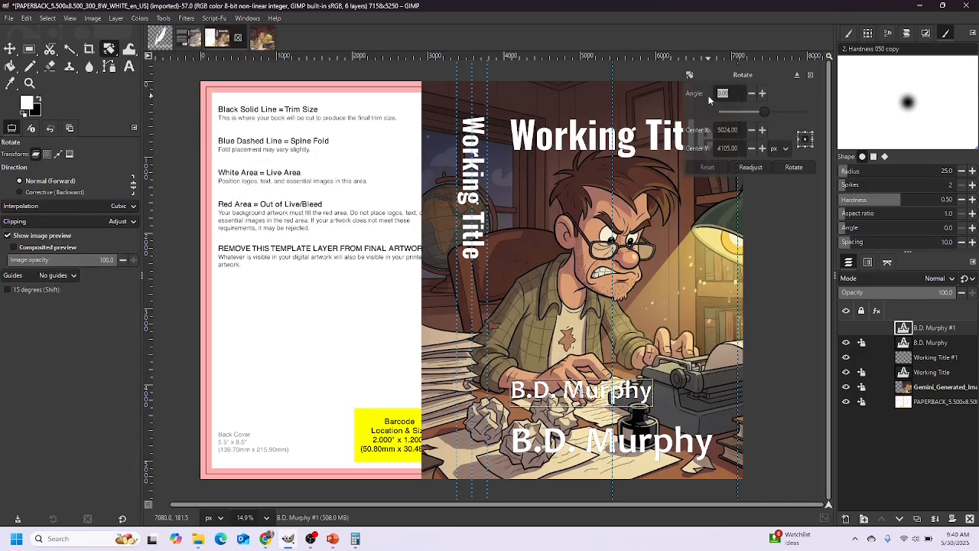
pyautogui.write('90')
pyautogui.click(794, 167)
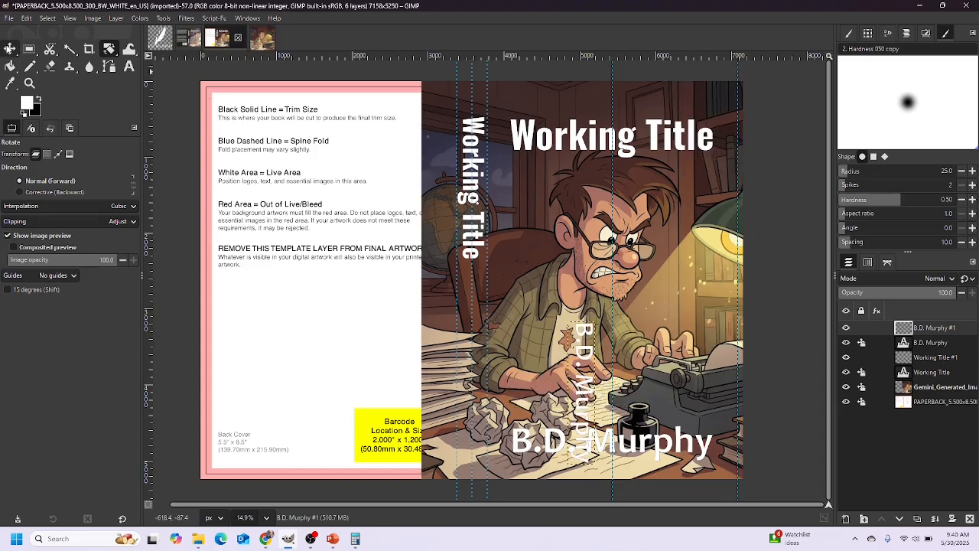
pyautogui.click(10, 49)
pyautogui.moveTo(585, 352); pyautogui.dragTo(485, 314)
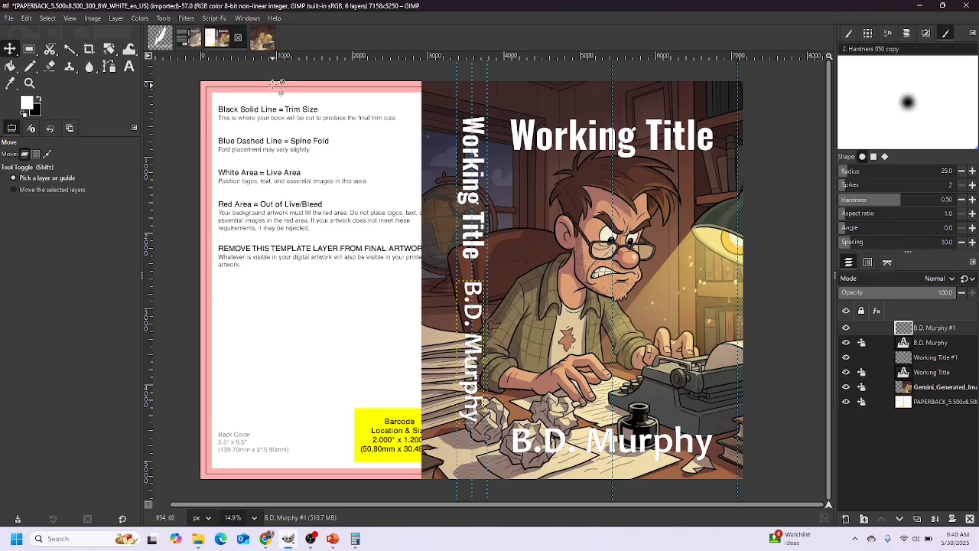
# Copy the white logo layer from the BDMurphy_Icon image and paste it into the cover
pyautogui.click(156, 35)
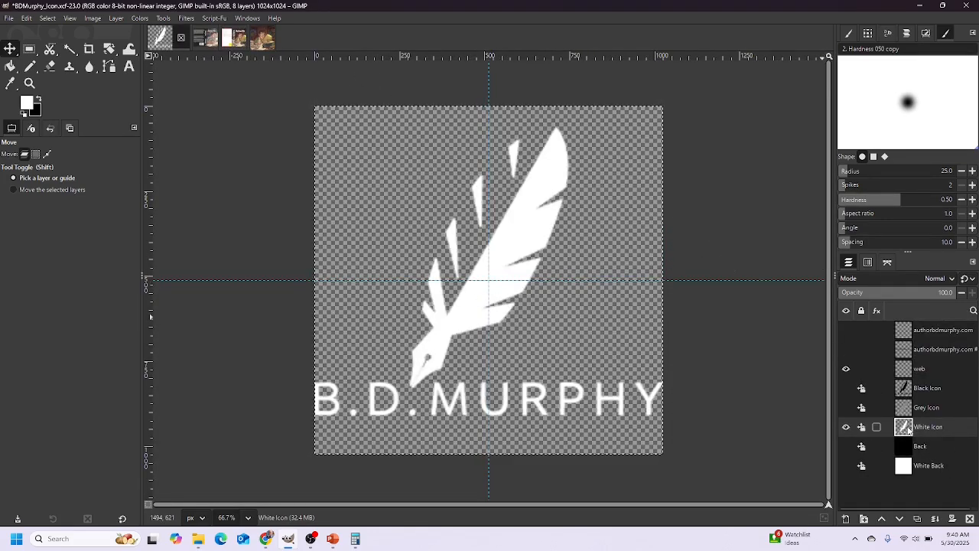
pyautogui.hotkey('ctrl', 'c')
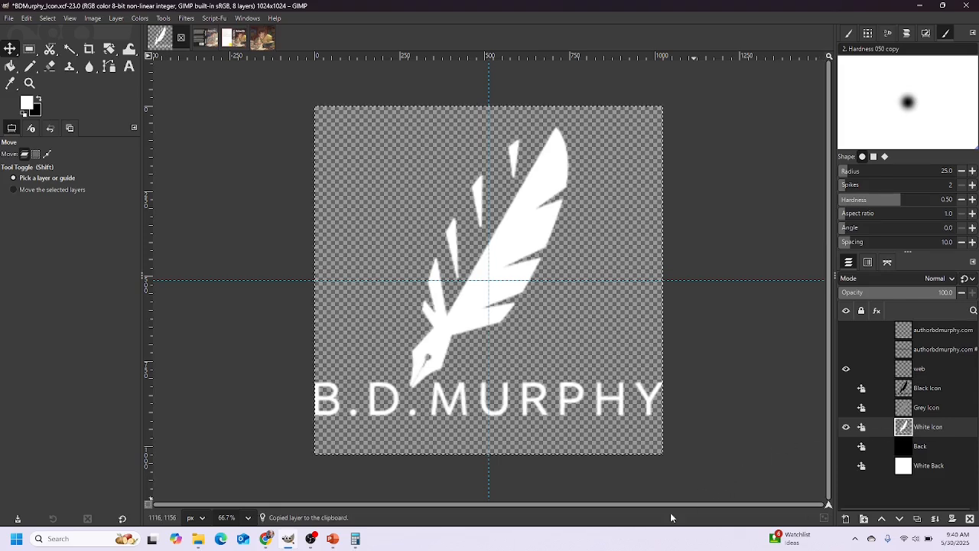
pyautogui.click(226, 40)
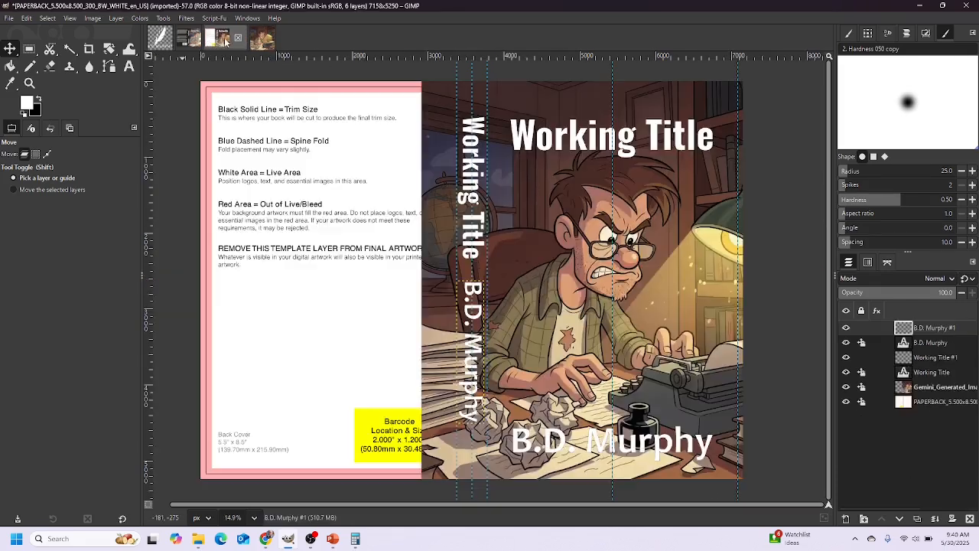
pyautogui.hotkey('ctrl', 'v')
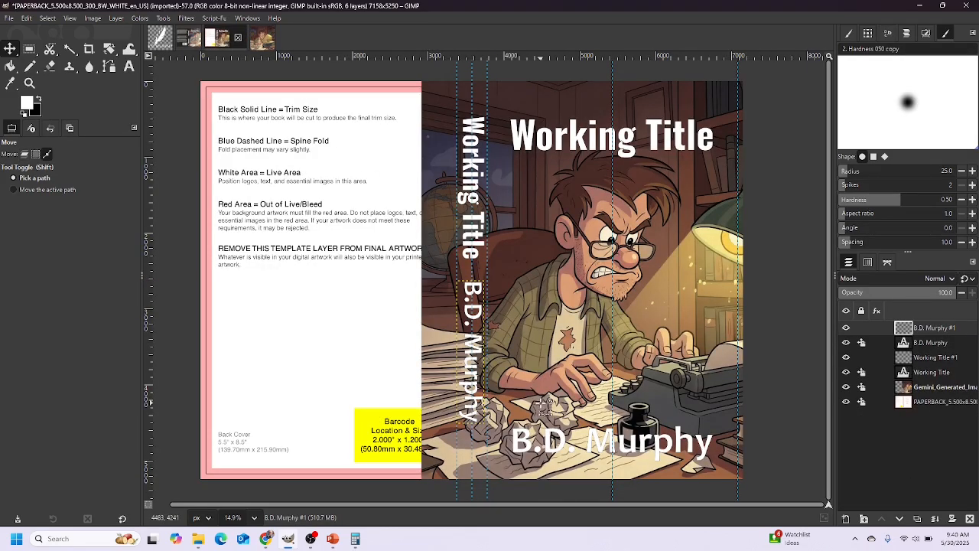
pyautogui.hotkey('ctrl', 'v')
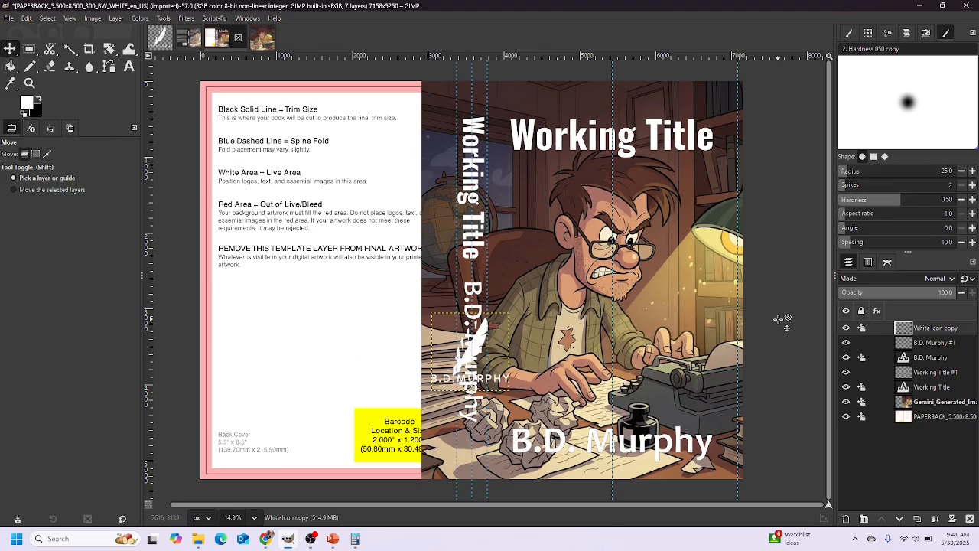
# Zoom in and move the pasted White Icon logo right onto the artwork
pyautogui.click(864, 329)
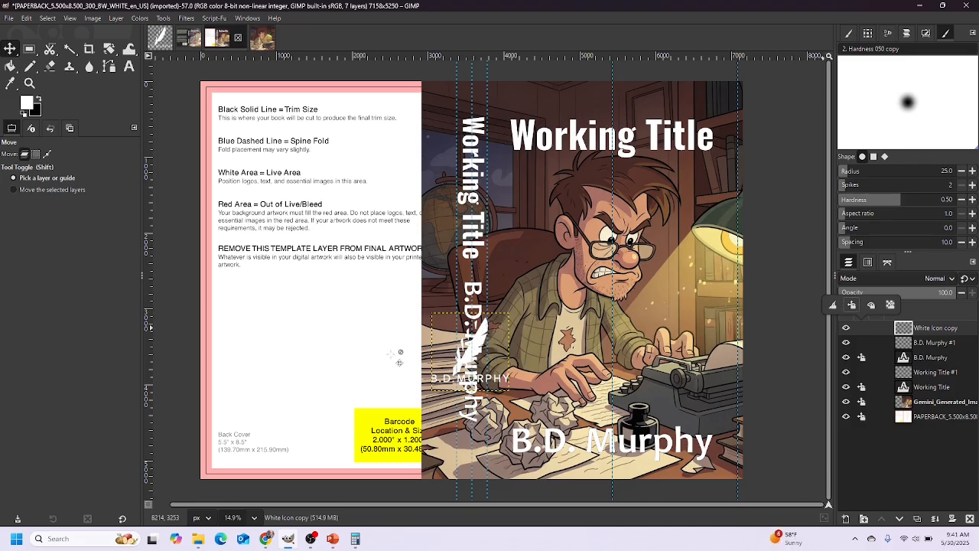
pyautogui.click(929, 332)
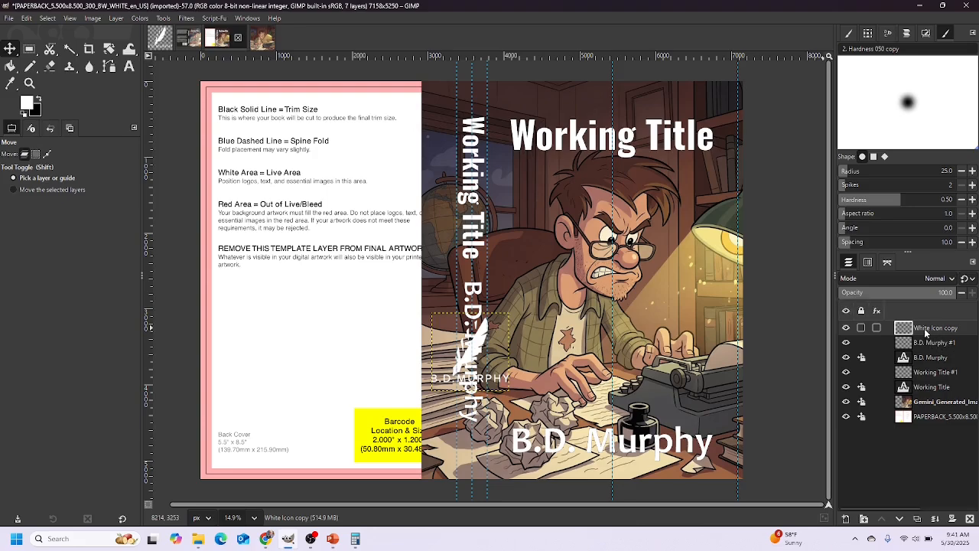
pyautogui.scroll(5, 537, 372)
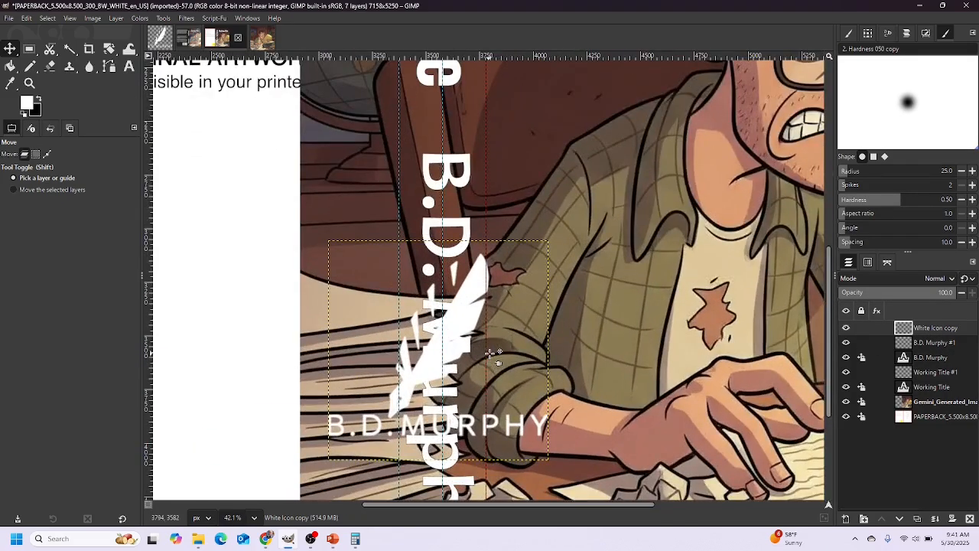
pyautogui.moveTo(488, 277); pyautogui.dragTo(700, 278)
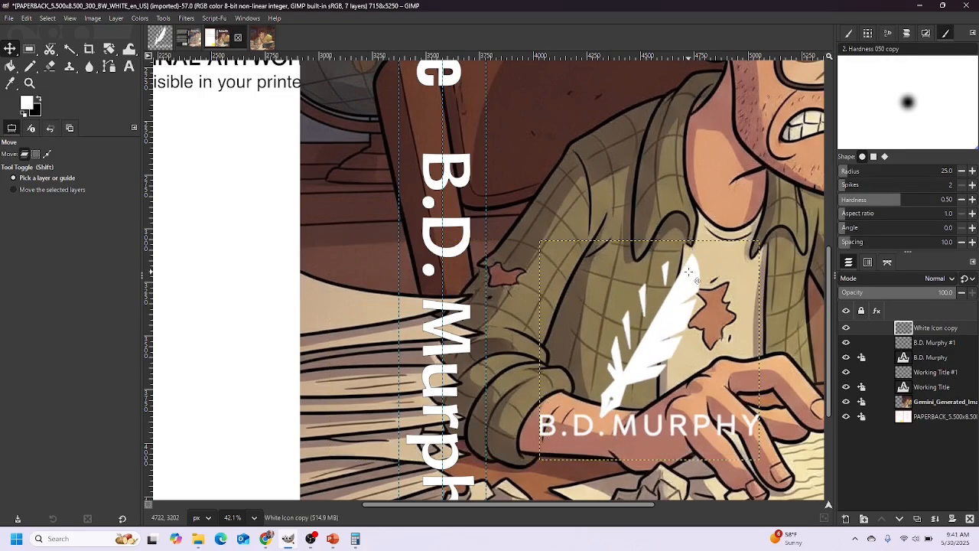
pyautogui.rightClick(910, 330)
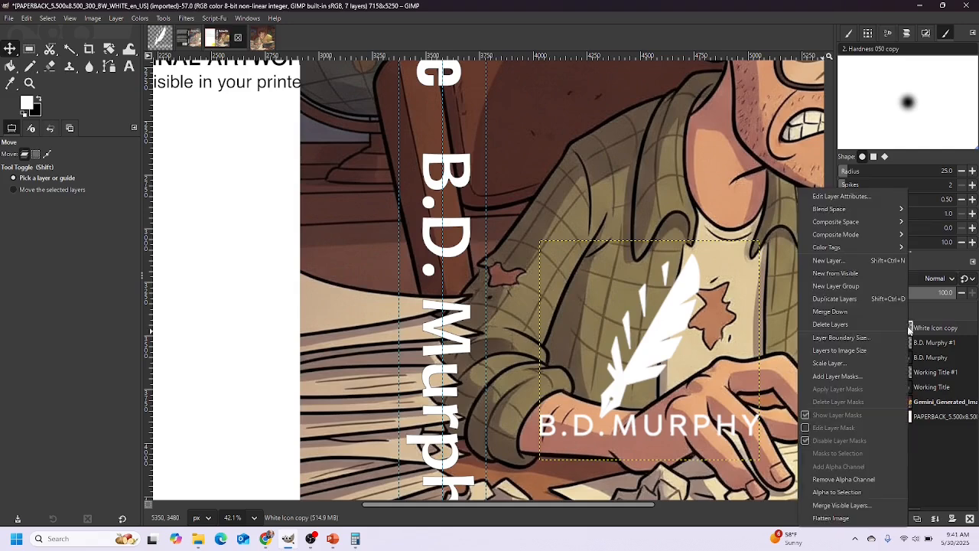
# Scale the White Icon copy layer to 250×250 pixels with the chain linked
pyautogui.click(832, 363)
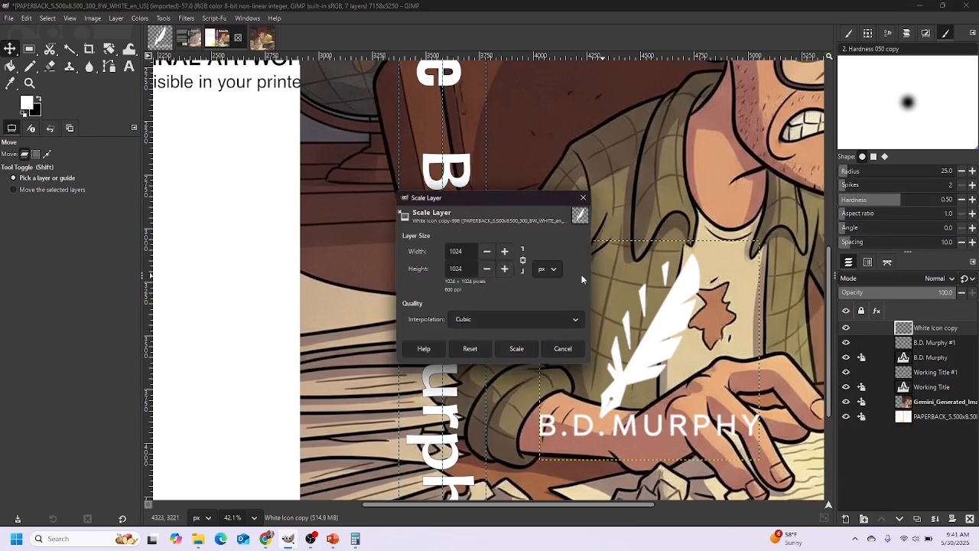
pyautogui.moveTo(464, 250); pyautogui.dragTo(437, 251)
pyautogui.write('250')
pyautogui.press('Tab')
pyautogui.click(516, 348)
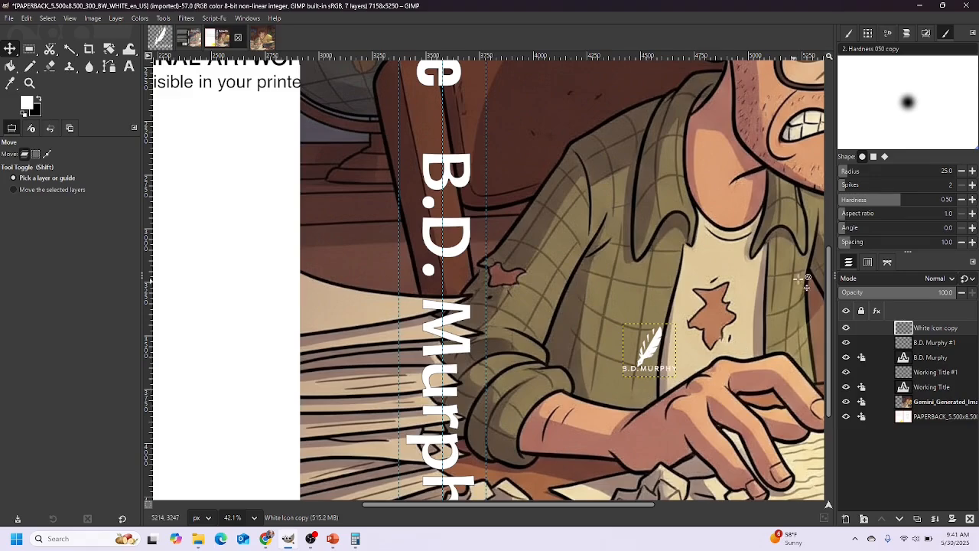
# Drag the resized logo down to the bottom of the spine
pyautogui.moveTo(831, 279); pyautogui.dragTo(842, 360)
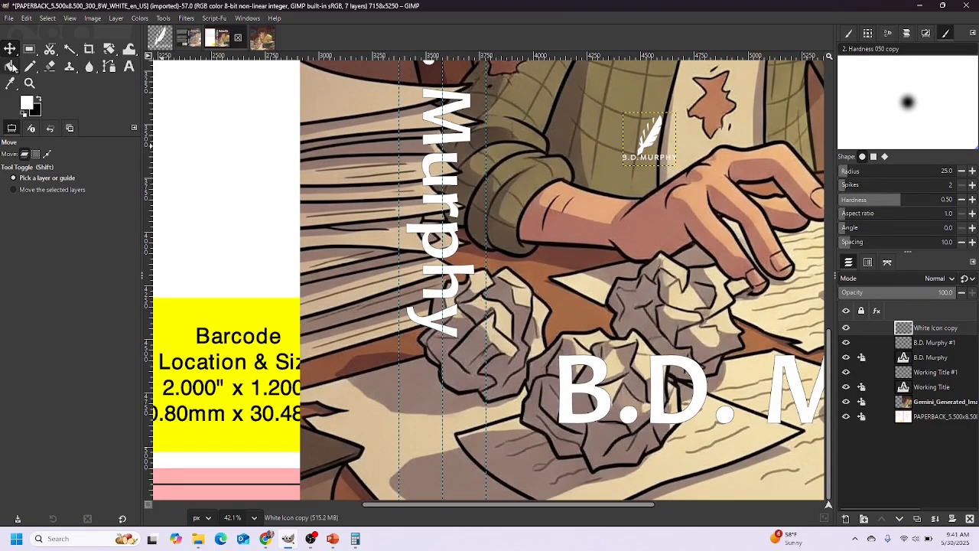
pyautogui.click(654, 137)
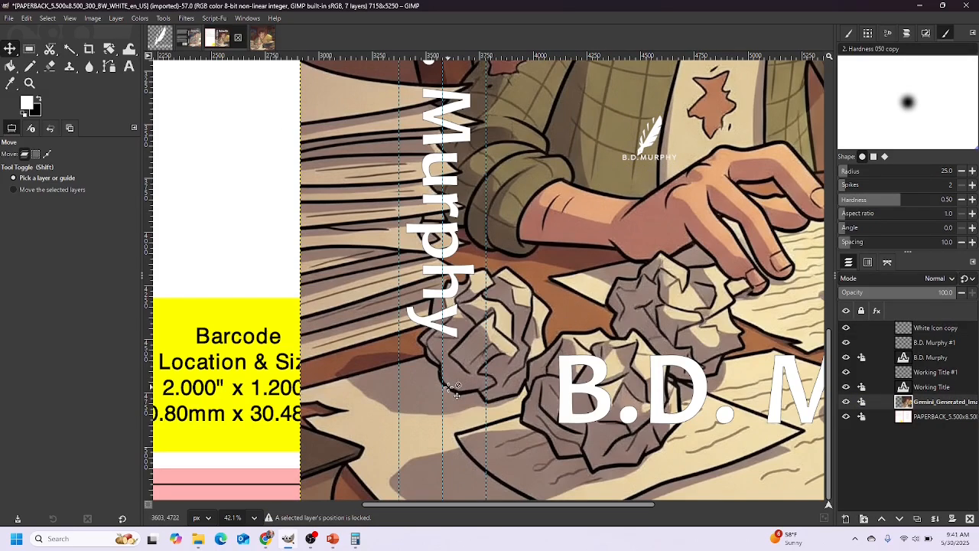
pyautogui.moveTo(657, 134); pyautogui.dragTo(456, 406)
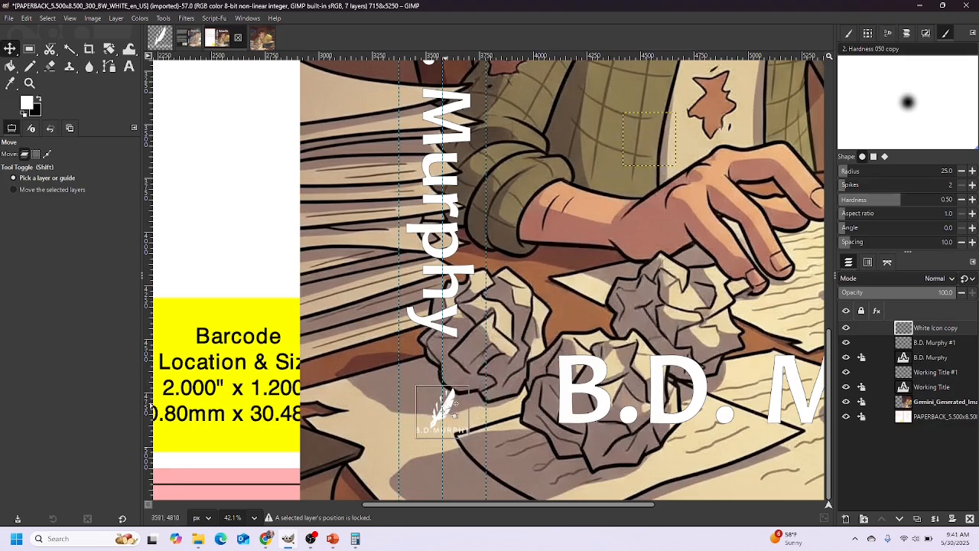
pyautogui.click(452, 408)
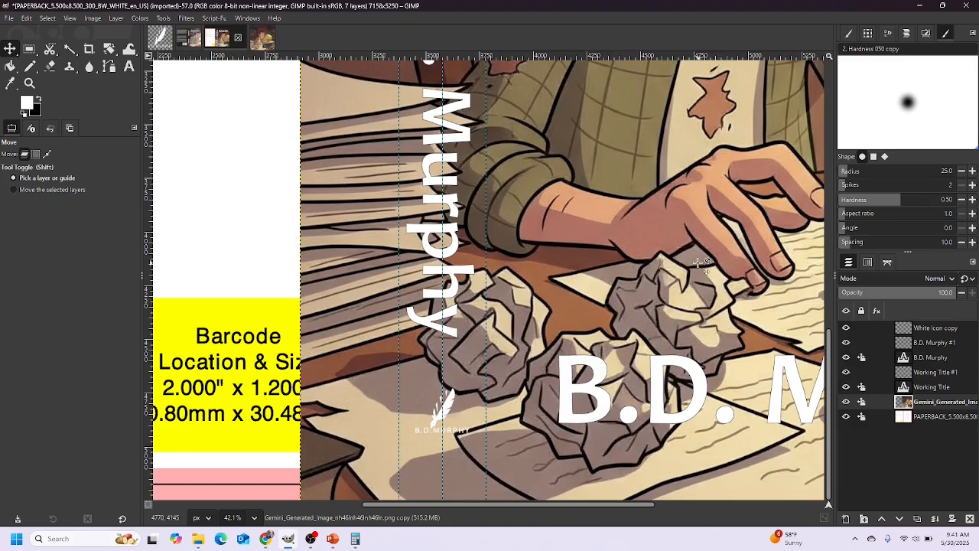
# Review the back-cover elements on PowerPoint slide 15, then return to the cover in GIMP
pyautogui.scroll(-2, 569, 266)
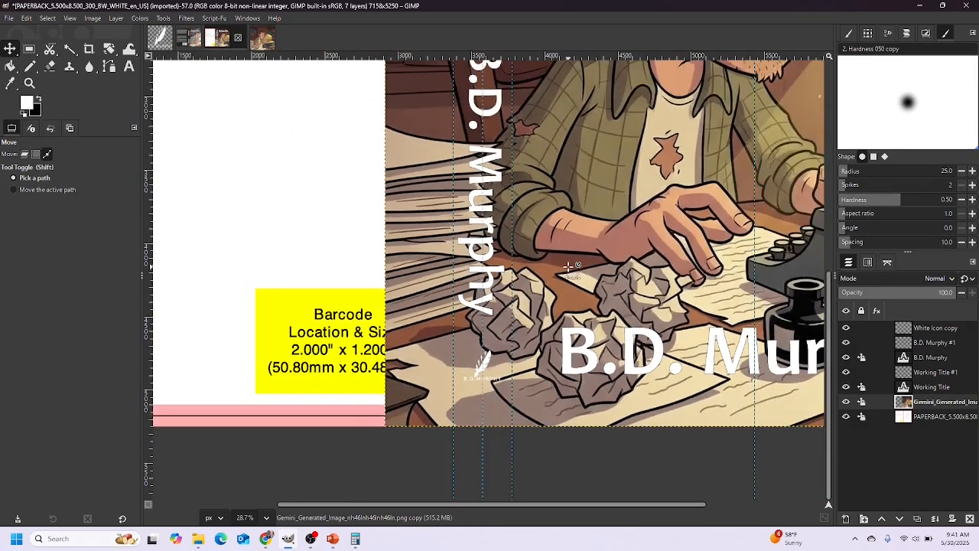
pyautogui.moveTo(831, 319); pyautogui.dragTo(834, 221)
pyautogui.scroll(-3, 483, 218)
pyautogui.scroll(-1, 486, 218)
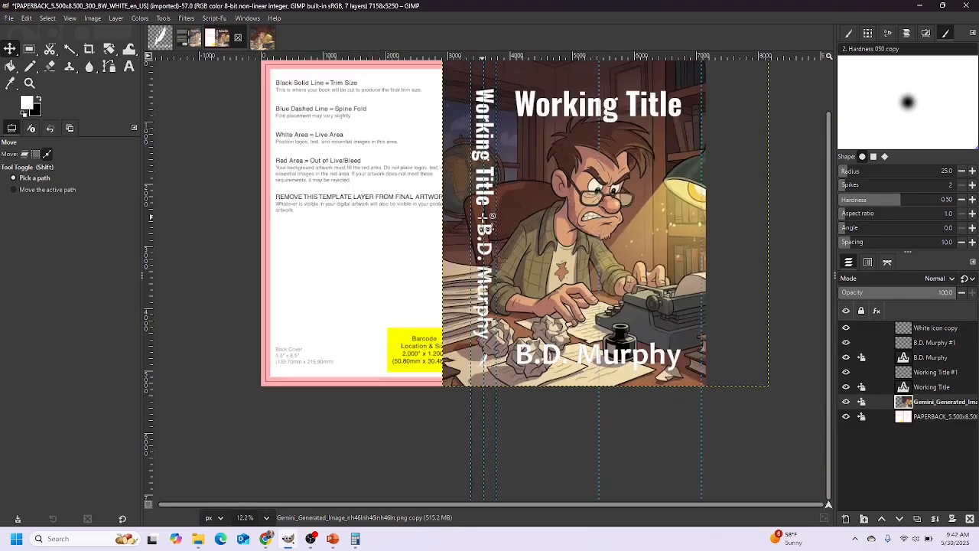
pyautogui.moveTo(828, 217); pyautogui.dragTo(827, 196)
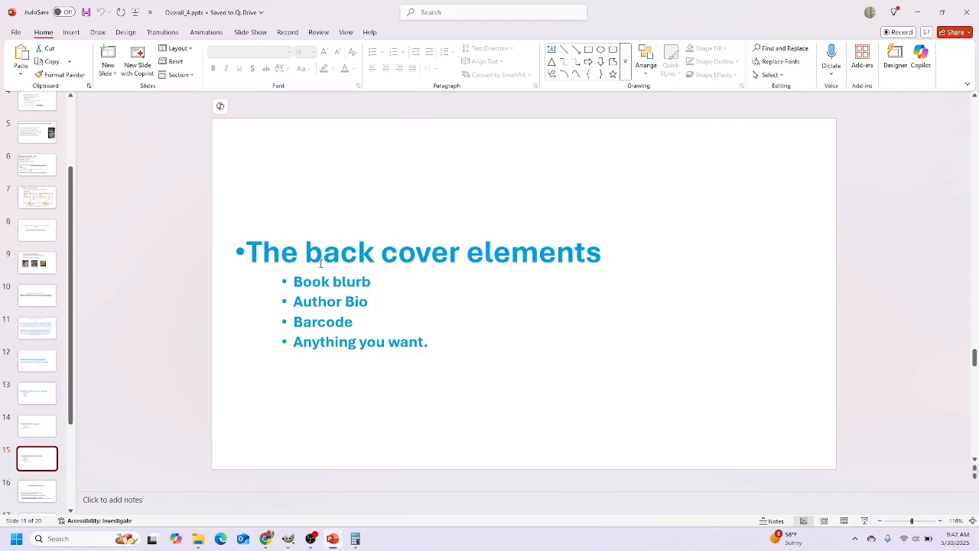
pyautogui.click(289, 541)
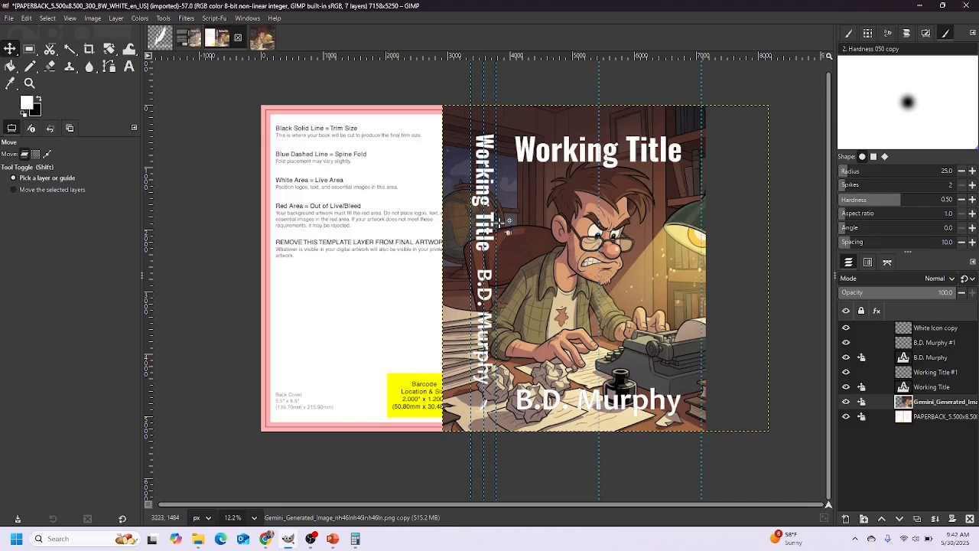
# Hide the template and add a 3780-pixel-wide 'Black background' layer filled with the background colour
pyautogui.click(846, 416)
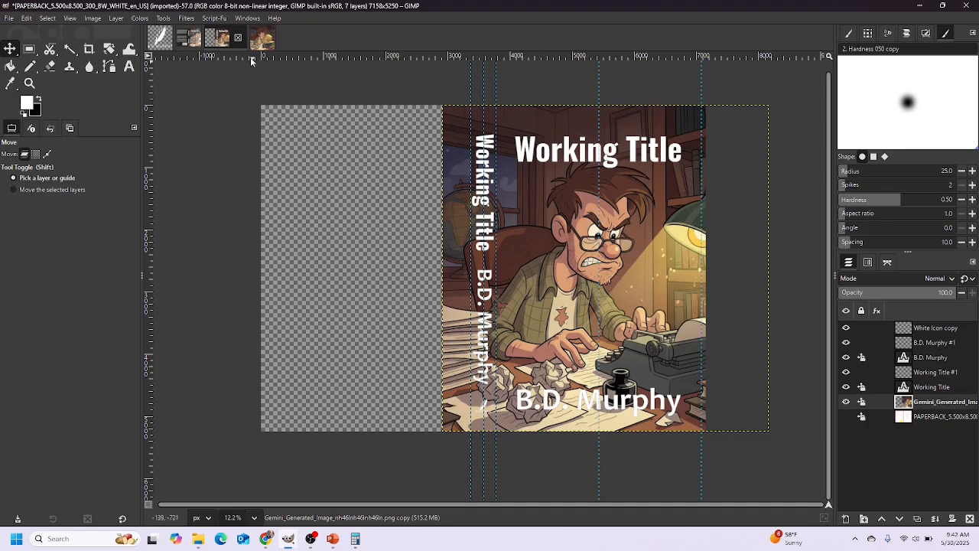
pyautogui.click(116, 18)
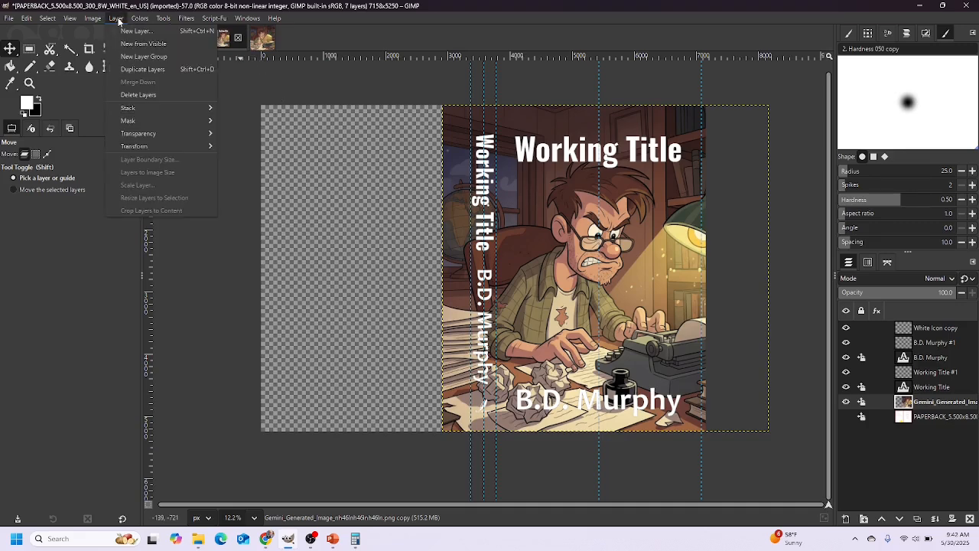
pyautogui.click(136, 30)
pyautogui.moveTo(439, 173); pyautogui.dragTo(400, 172)
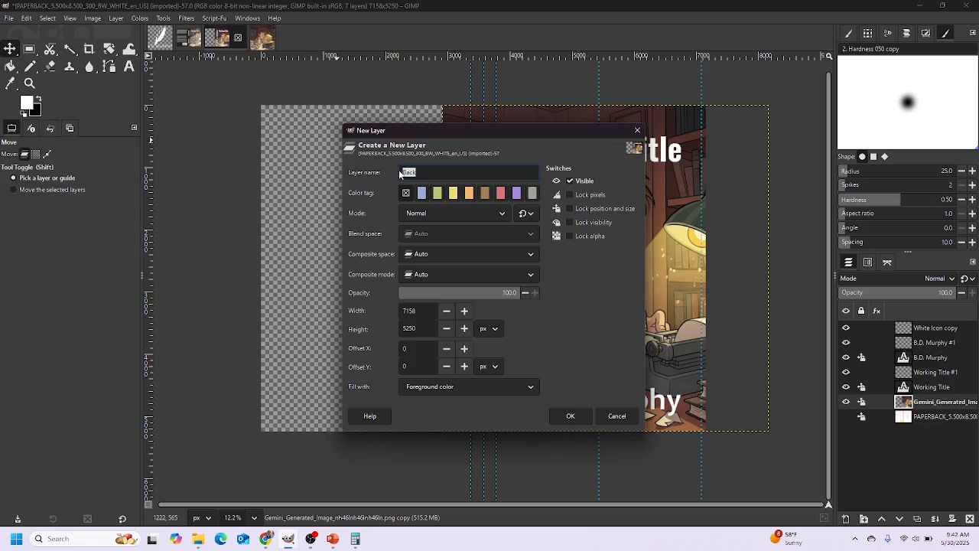
pyautogui.write('d')
pyautogui.click(465, 389)
pyautogui.click(447, 404)
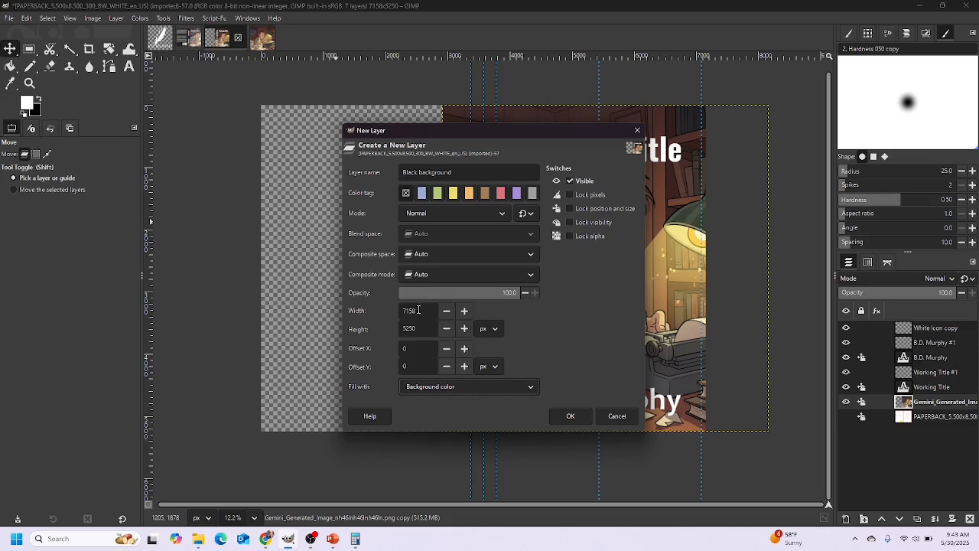
pyautogui.moveTo(416, 311); pyautogui.dragTo(396, 309)
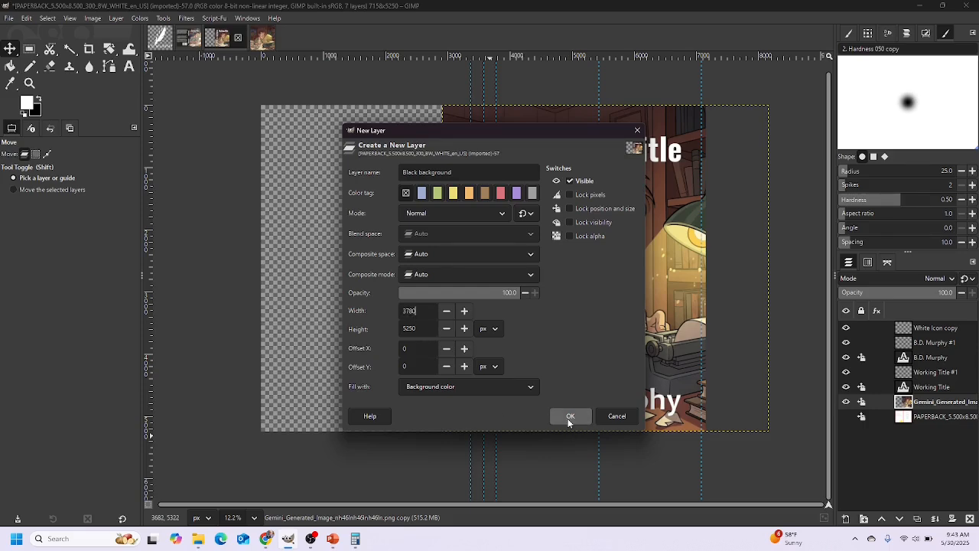
pyautogui.click(568, 419)
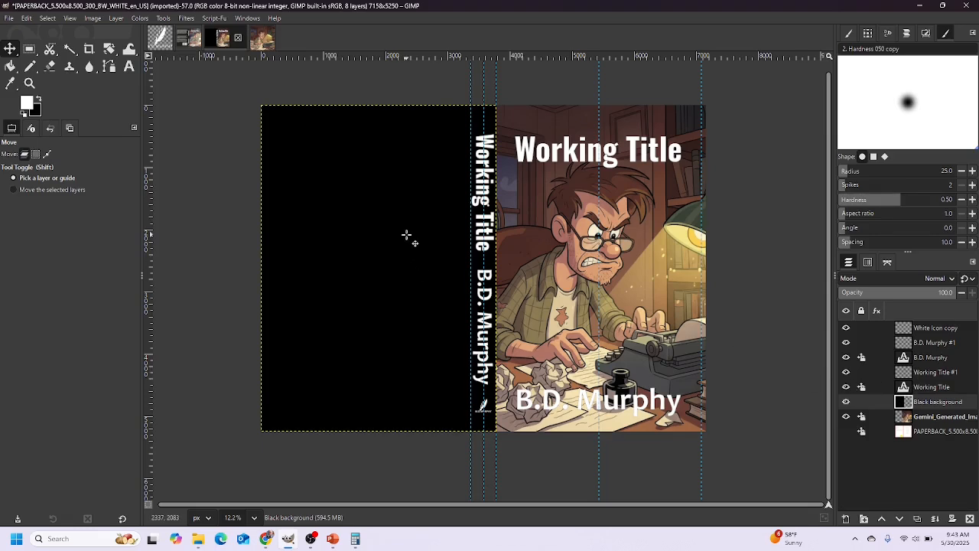
# Align the Black background beside the spine, keeping Working Title #1 above it in the layer stack
pyautogui.moveTo(405, 227); pyautogui.dragTo(391, 226)
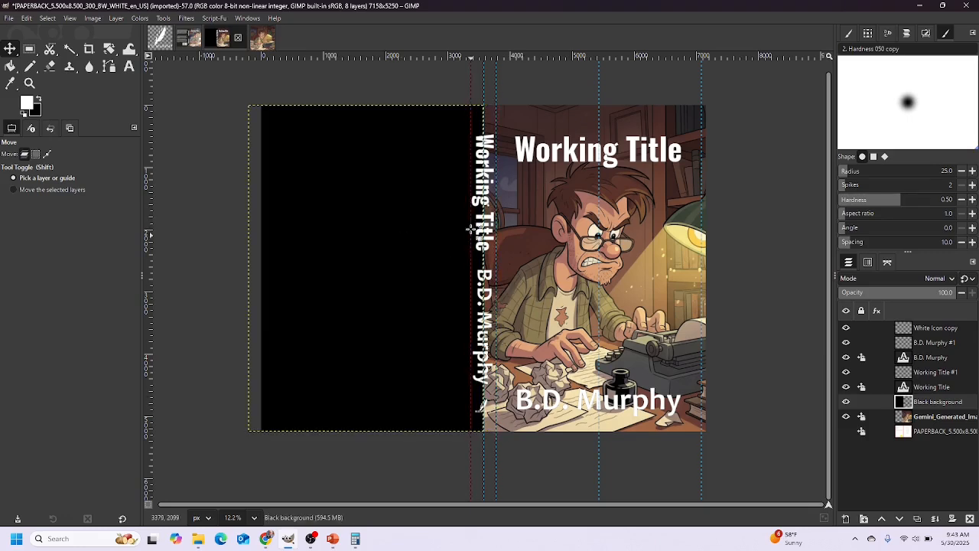
pyautogui.moveTo(409, 248); pyautogui.dragTo(420, 243)
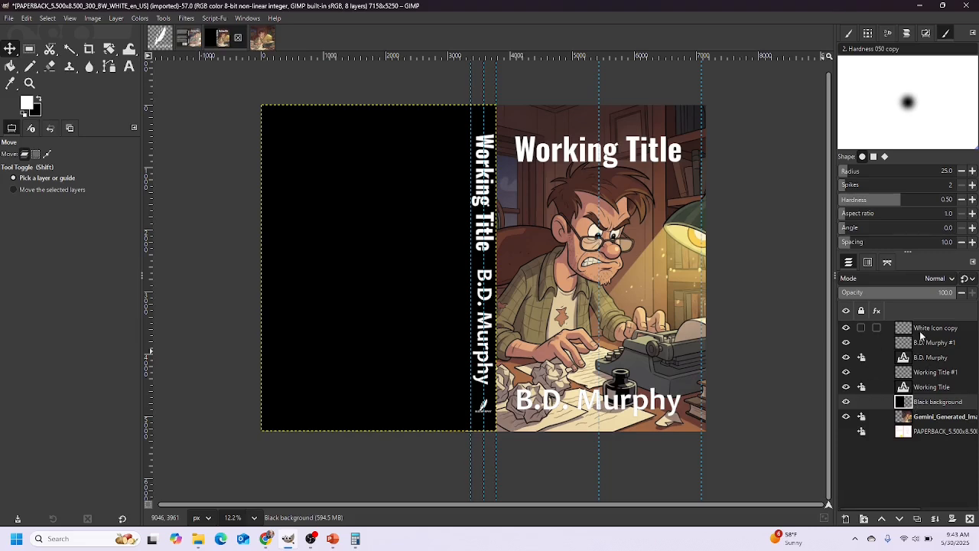
pyautogui.click(845, 402)
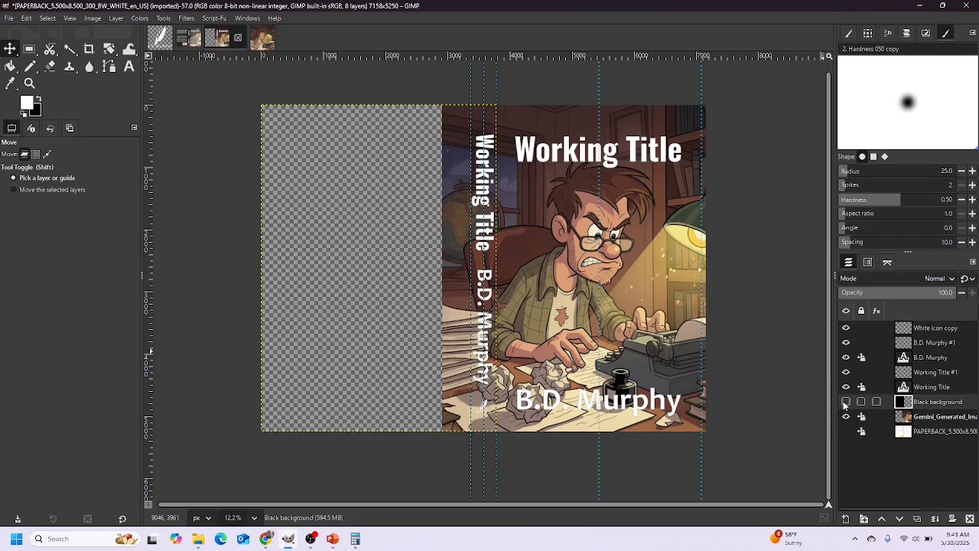
pyautogui.click(846, 402)
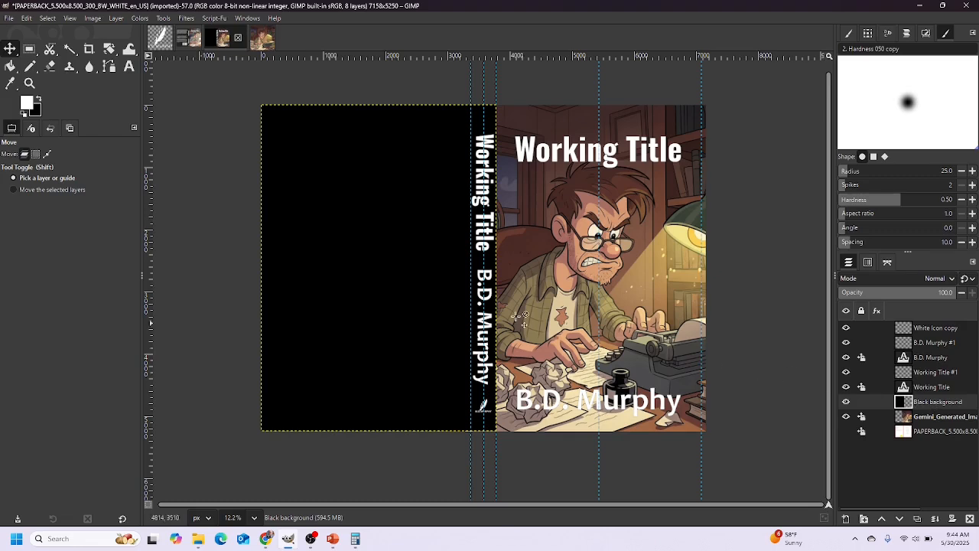
pyautogui.click(915, 373)
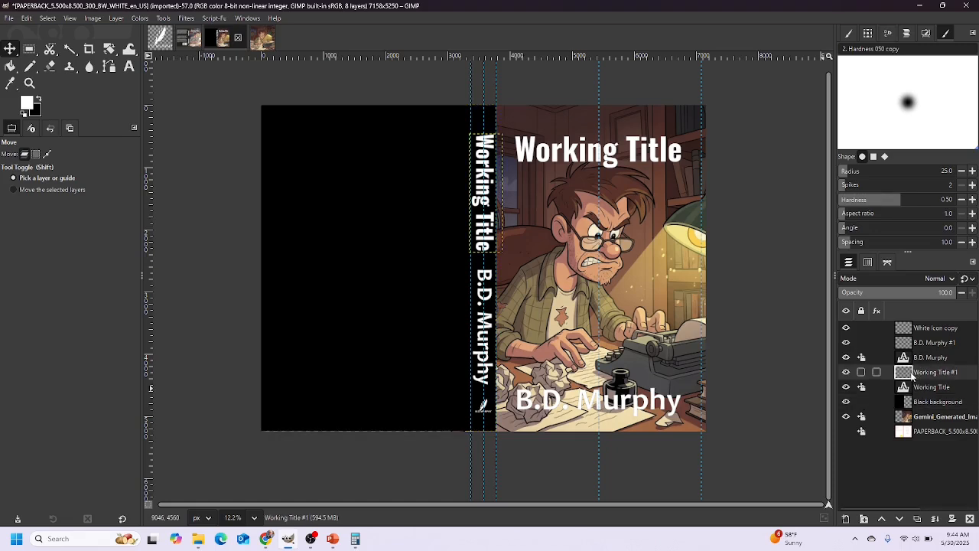
pyautogui.moveTo(902, 372); pyautogui.dragTo(911, 413)
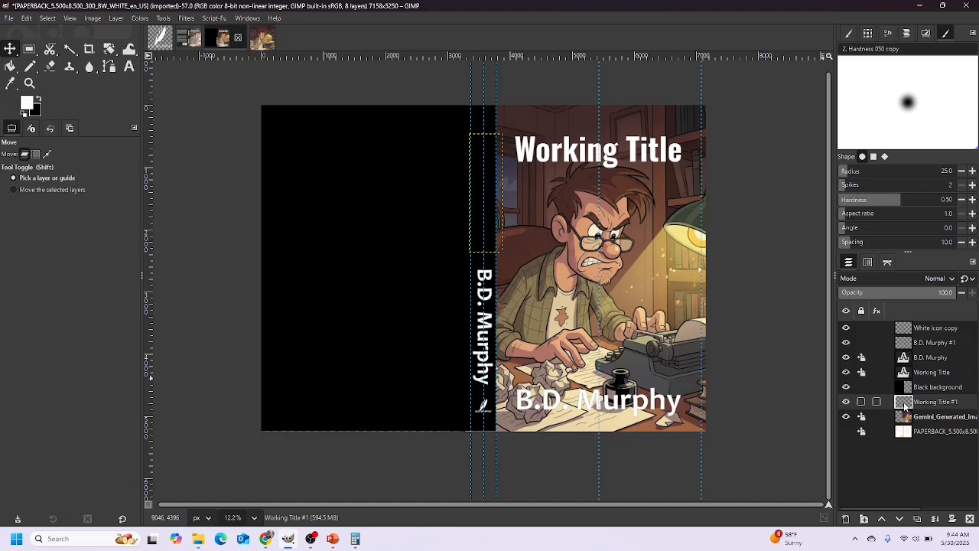
pyautogui.moveTo(905, 402); pyautogui.dragTo(903, 369)
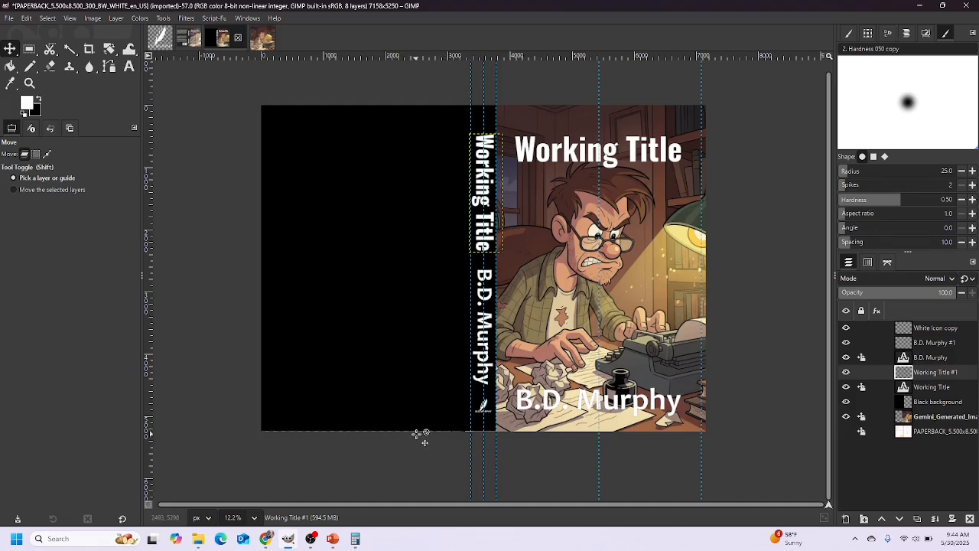
# Zoom in and nudge the Black background down to meet the cover's bottom edge
pyautogui.scroll(5, 422, 434)
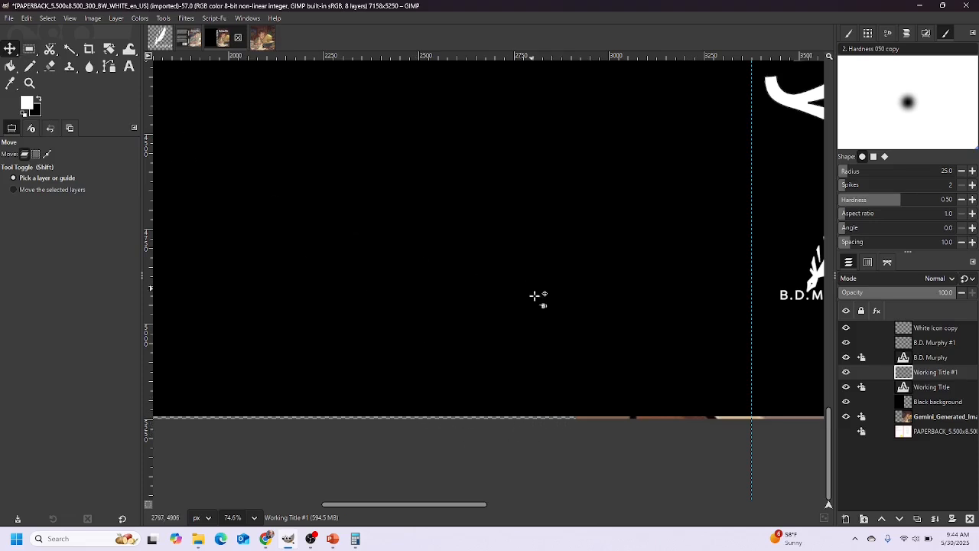
pyautogui.scroll(2, 619, 407)
pyautogui.moveTo(535, 336); pyautogui.dragTo(537, 340)
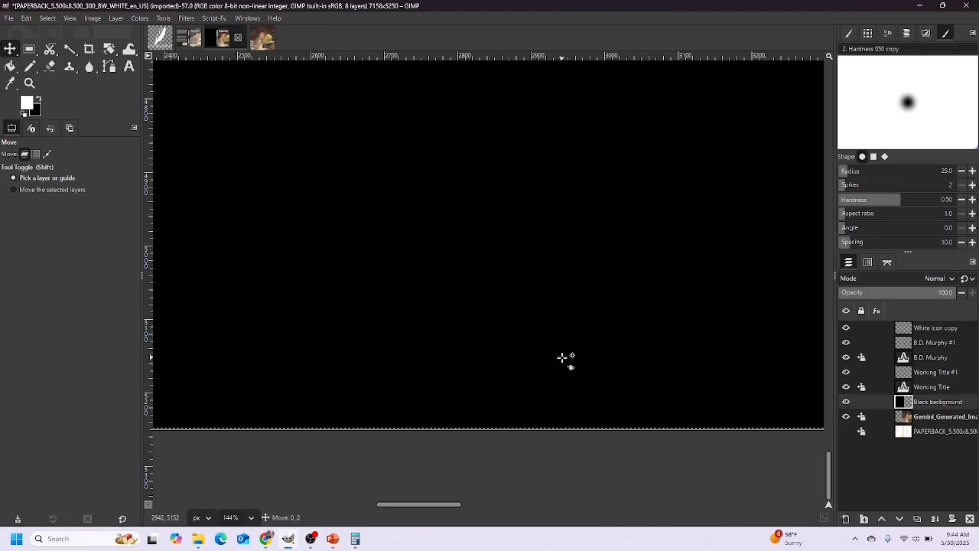
pyautogui.scroll(-4, 566, 382)
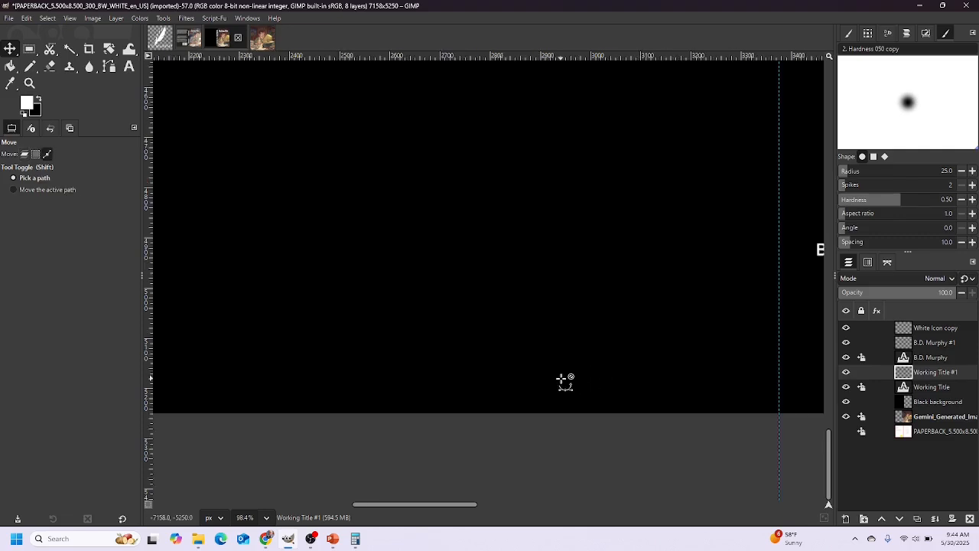
pyautogui.scroll(-4, 560, 378)
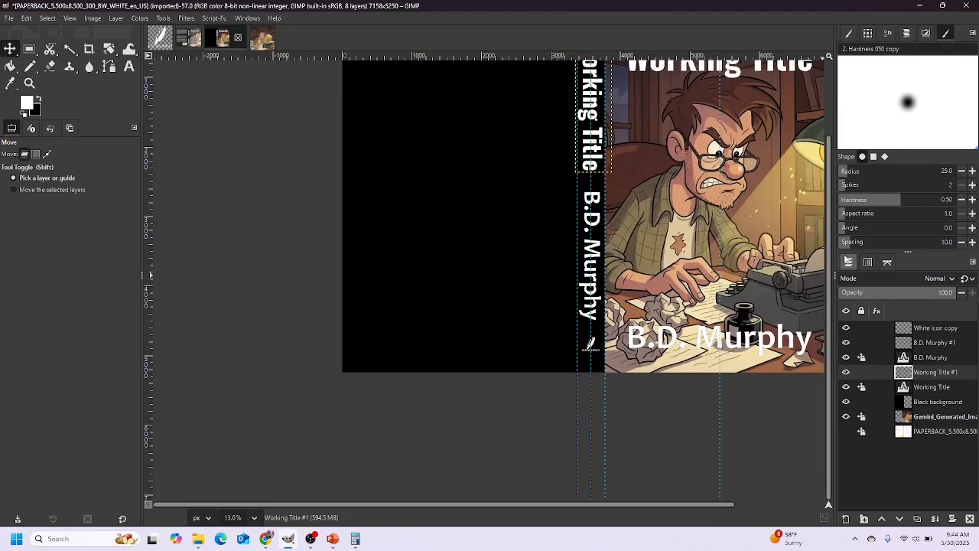
pyautogui.moveTo(829, 264); pyautogui.dragTo(826, 156)
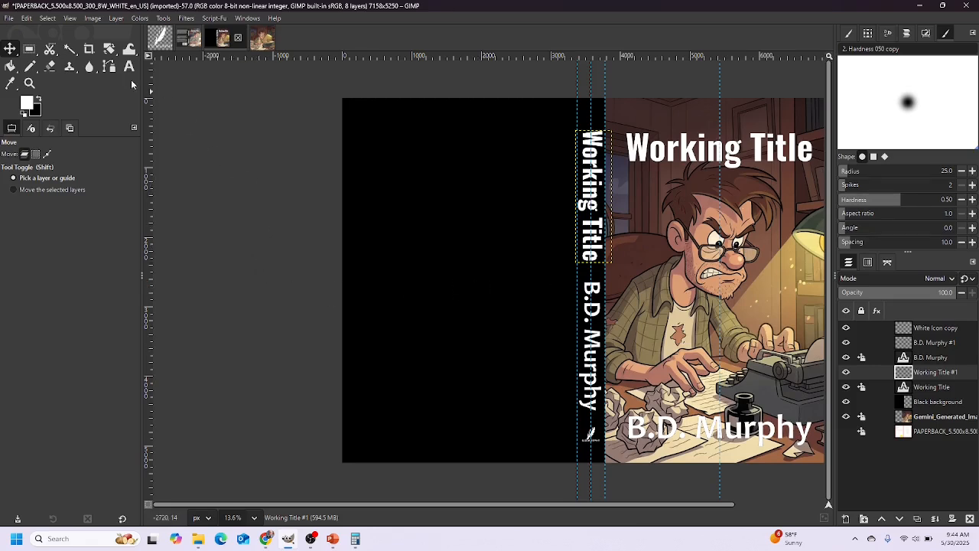
pyautogui.press('t')
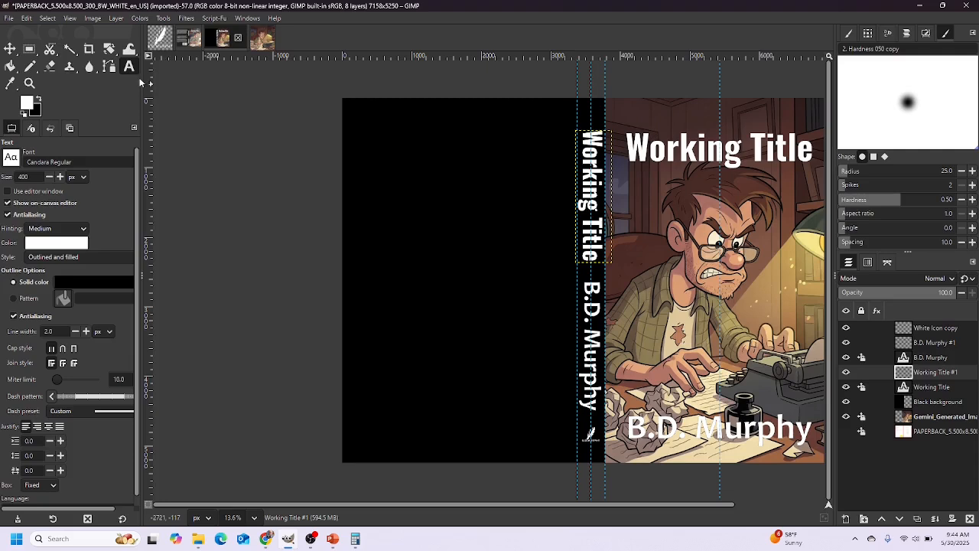
# Draw a text box across the upper back cover at size 150, then switch to PowerPoint
pyautogui.moveTo(359, 121); pyautogui.dragTo(571, 275)
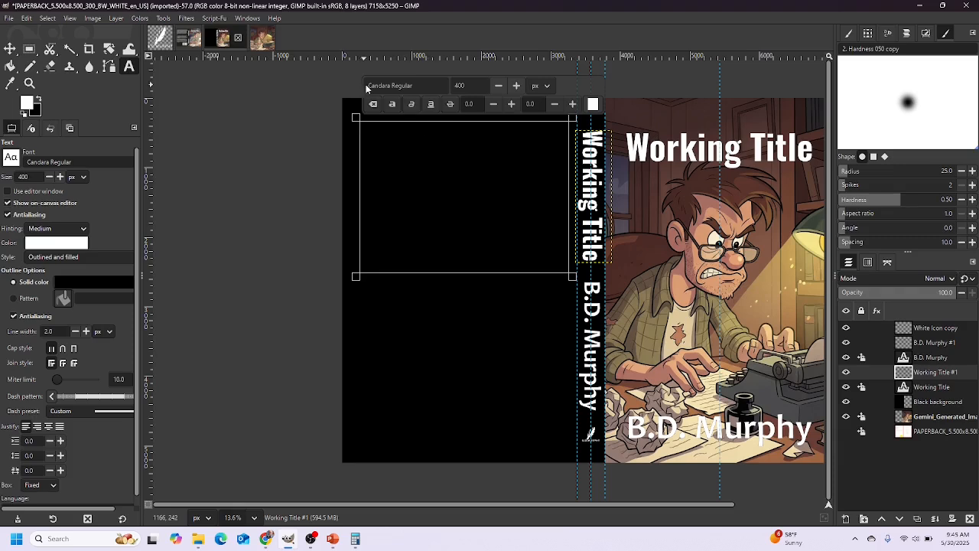
pyautogui.moveTo(471, 86); pyautogui.dragTo(444, 86)
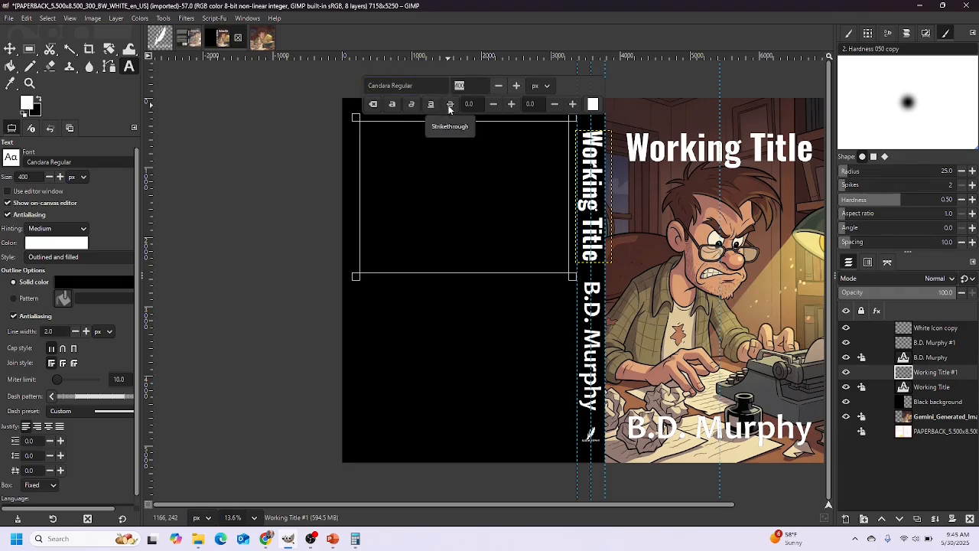
pyautogui.write('150')
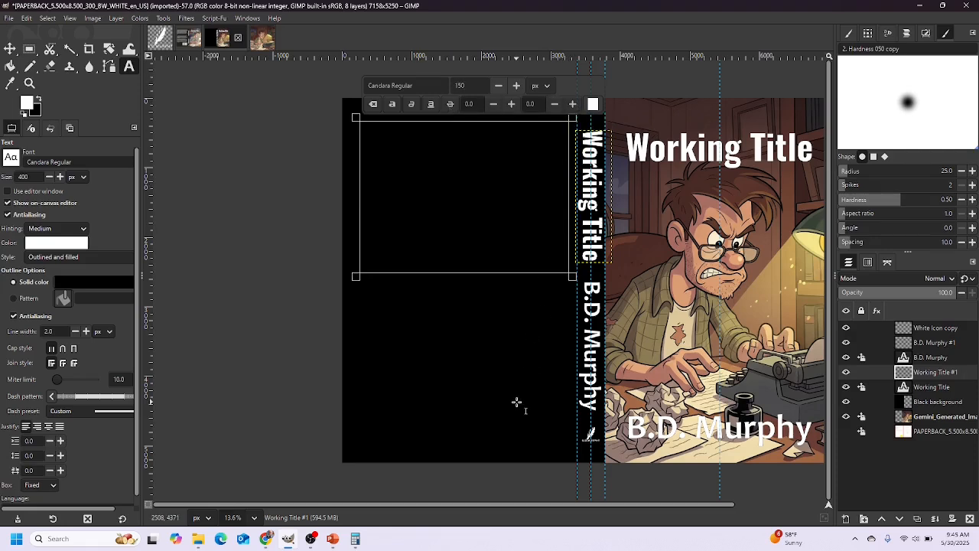
pyautogui.click(334, 539)
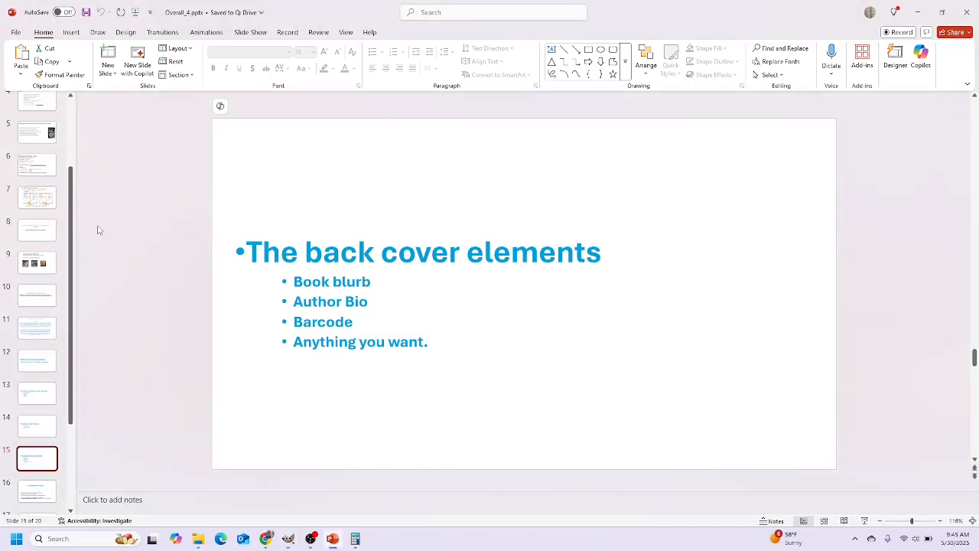
# Copy the blurb paragraph from PowerPoint slide 11 and return to GIMP
pyautogui.click(37, 328)
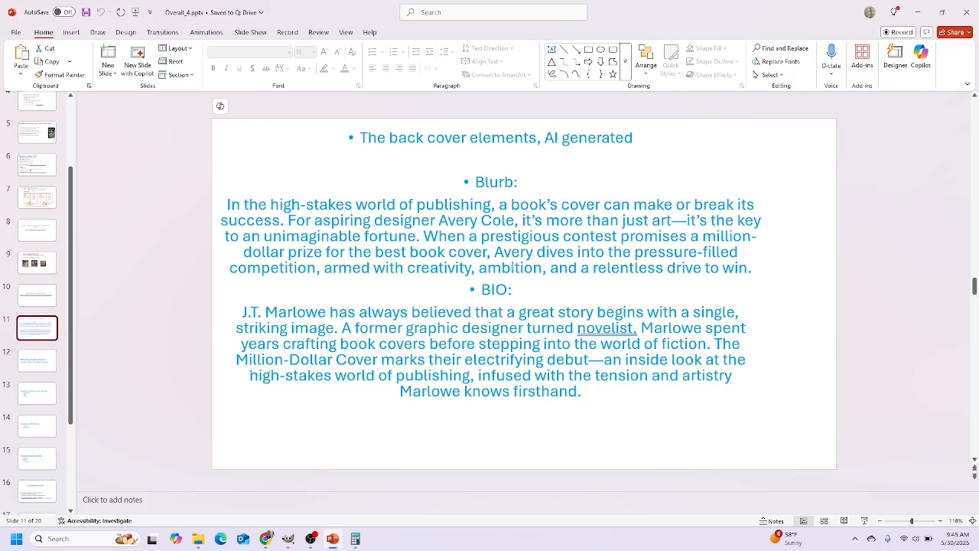
pyautogui.moveTo(754, 271); pyautogui.dragTo(227, 204)
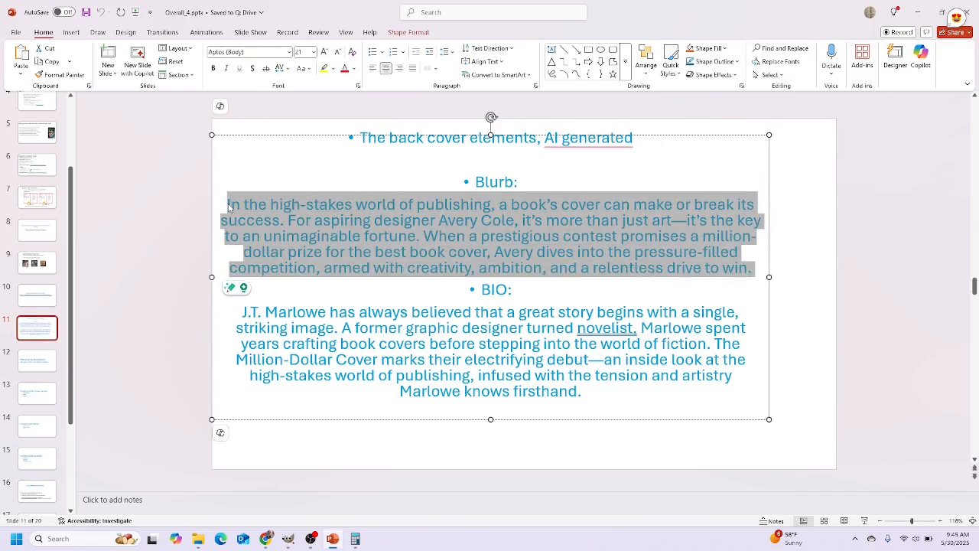
pyautogui.click(288, 539)
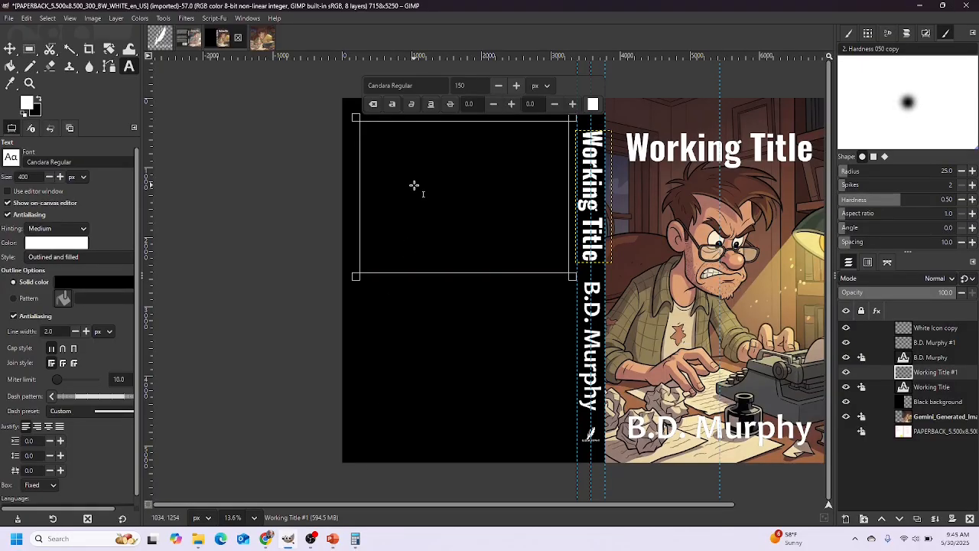
# Paste the blurb into the back-cover text box and set its size to 175
pyautogui.hotkey('ctrl', 'v')
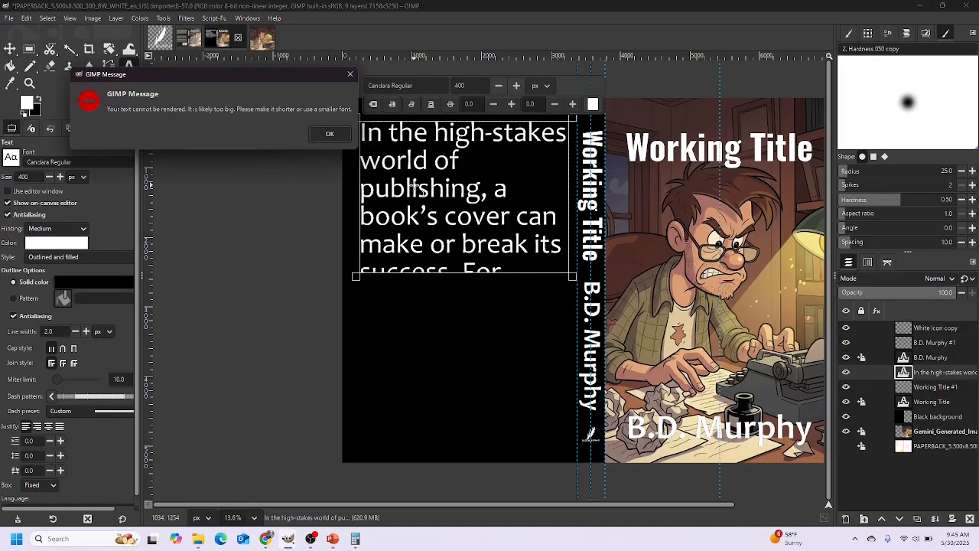
pyautogui.click(326, 135)
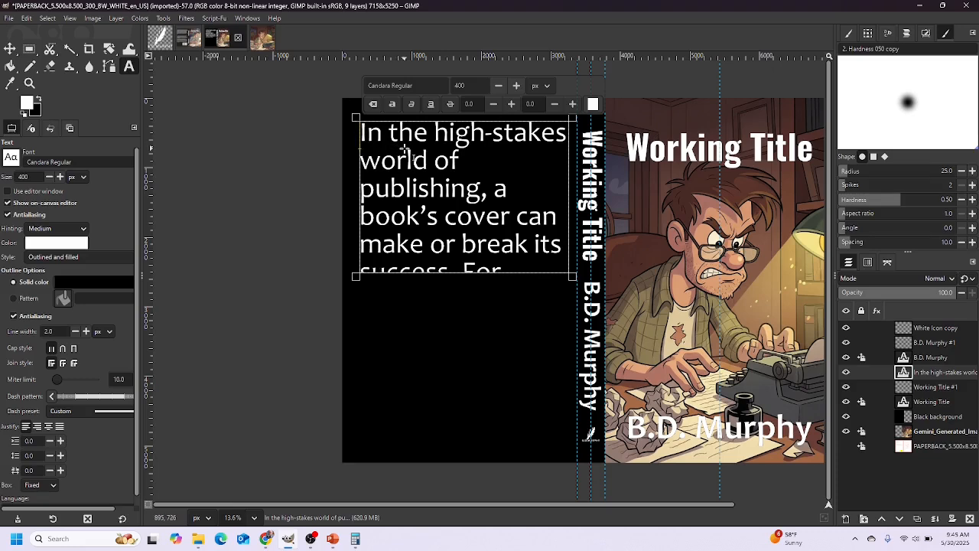
pyautogui.hotkey('ctrl', 'a')
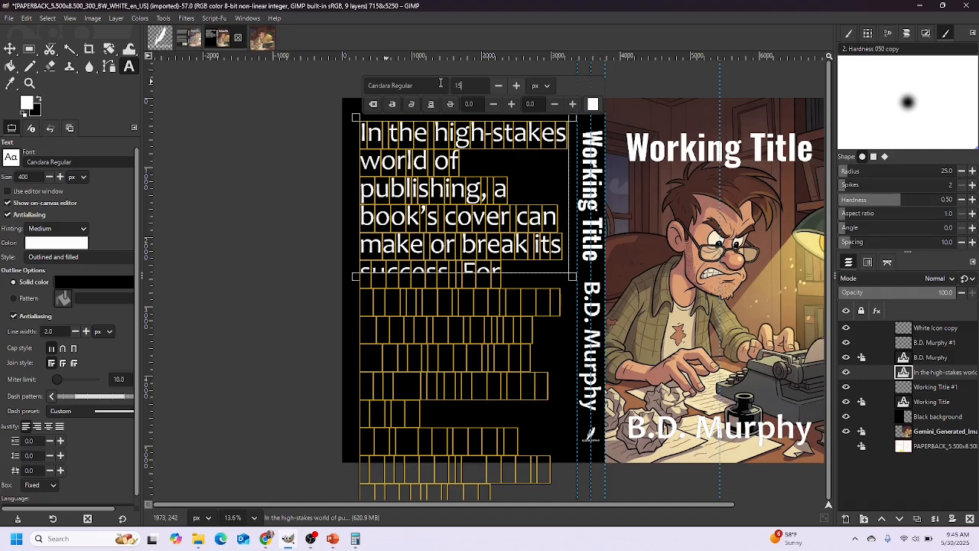
pyautogui.press('Return')
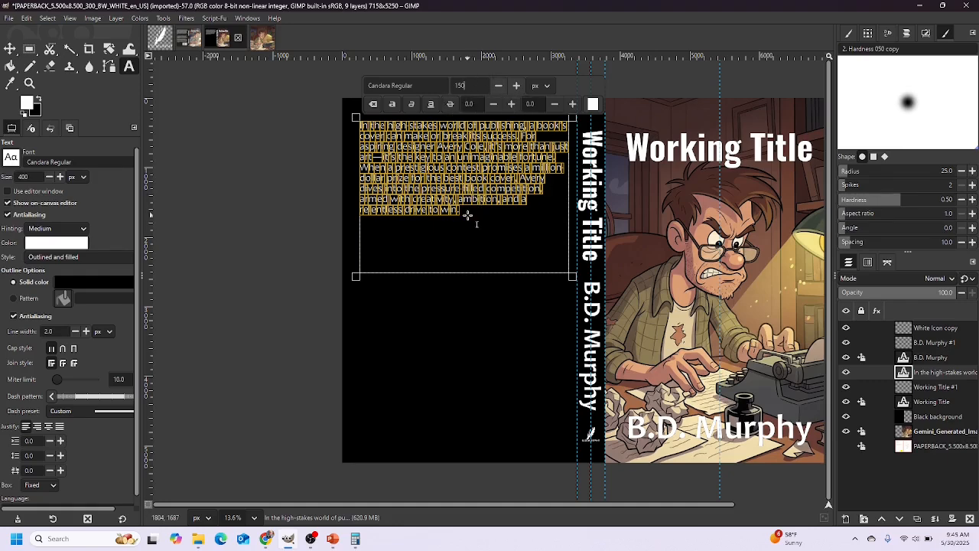
pyautogui.click(517, 86)
pyautogui.click(517, 86)
pyautogui.click(517, 86)
pyautogui.click(516, 86)
pyautogui.click(517, 85)
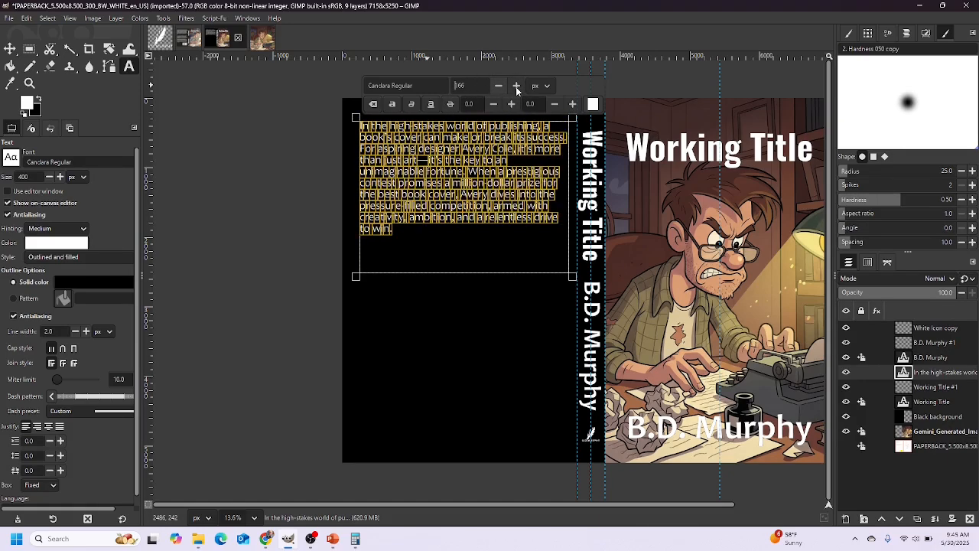
pyautogui.click(516, 85)
pyautogui.click(517, 86)
pyautogui.click(517, 85)
pyautogui.click(517, 85)
pyautogui.click(516, 86)
pyautogui.click(516, 85)
pyautogui.click(516, 85)
pyautogui.click(517, 86)
pyautogui.click(517, 86)
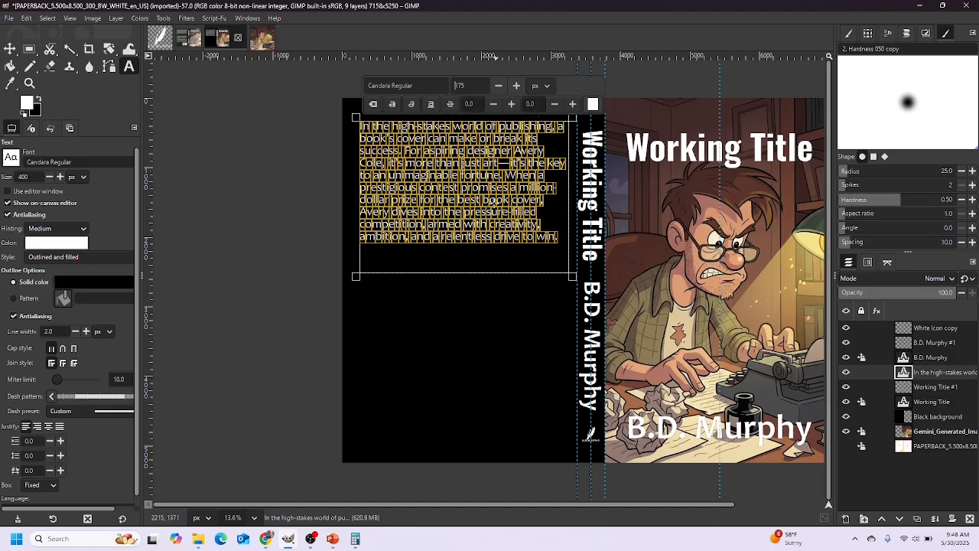
# Shrink the blurb's text box to fit and draw a second text box below it
pyautogui.click(572, 276)
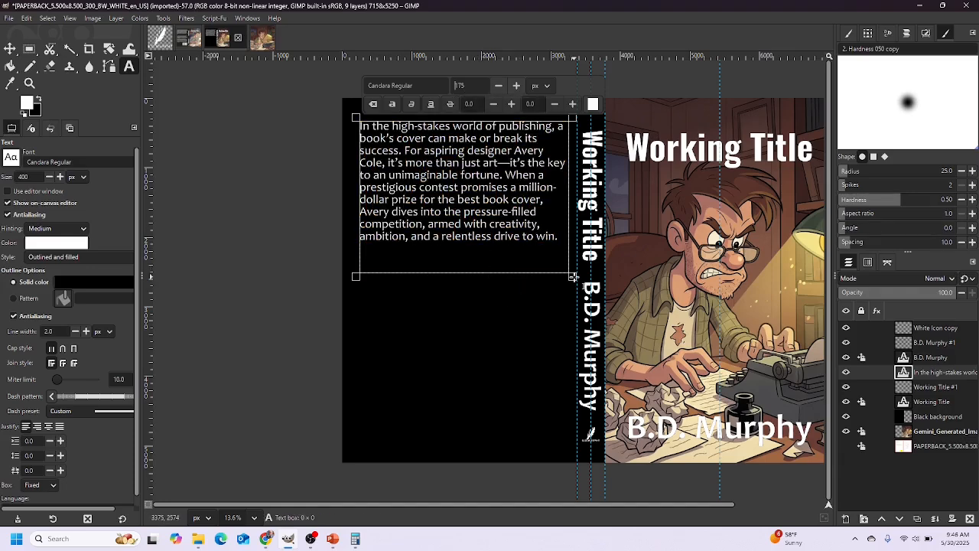
pyautogui.moveTo(572, 276); pyautogui.dragTo(571, 252)
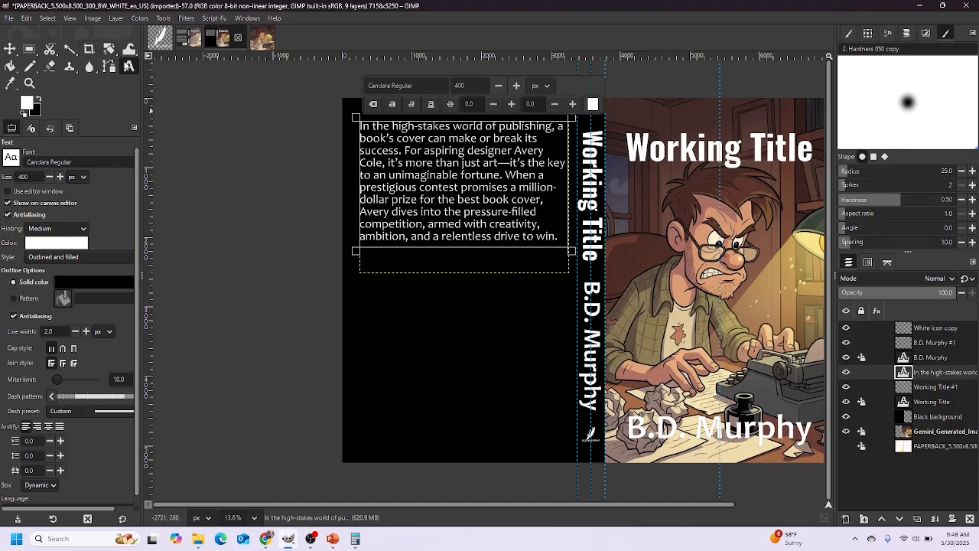
pyautogui.moveTo(360, 280); pyautogui.dragTo(571, 400)
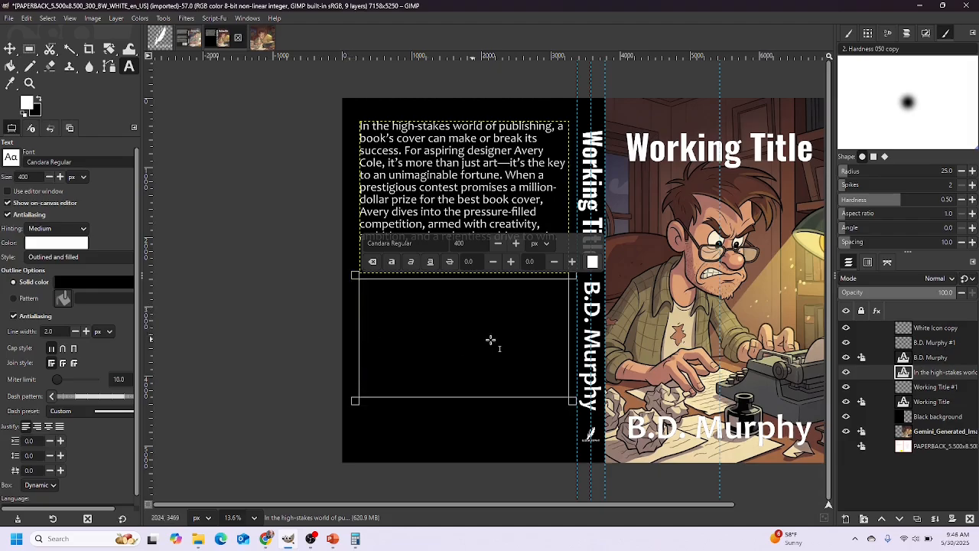
# Copy the author bio paragraph from PowerPoint slide 11 and return to GIMP
pyautogui.click(328, 478)
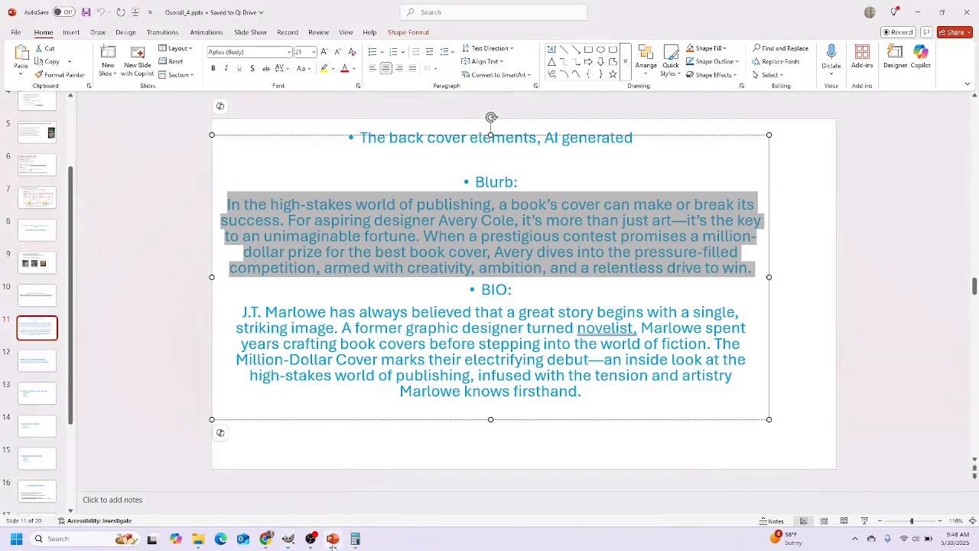
pyautogui.moveTo(583, 392); pyautogui.dragTo(235, 311)
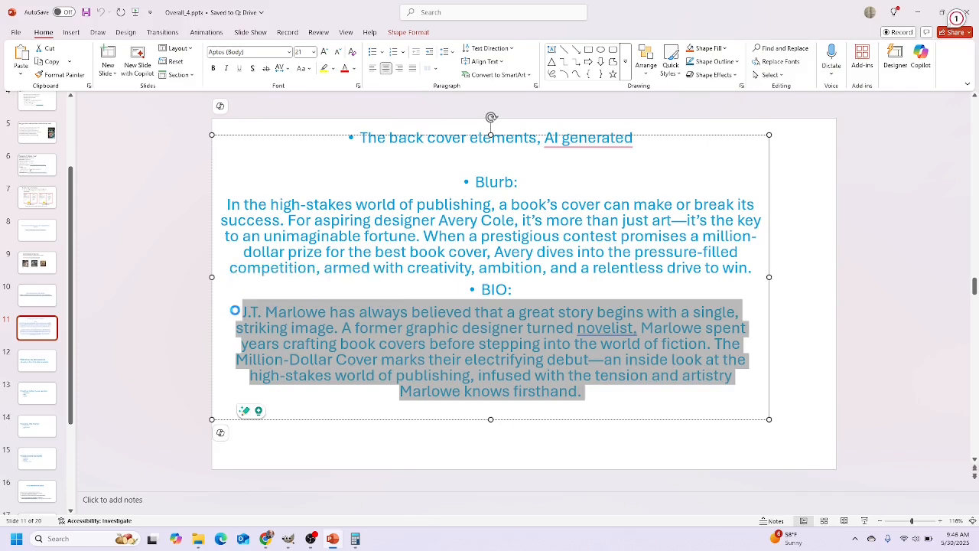
pyautogui.click(287, 539)
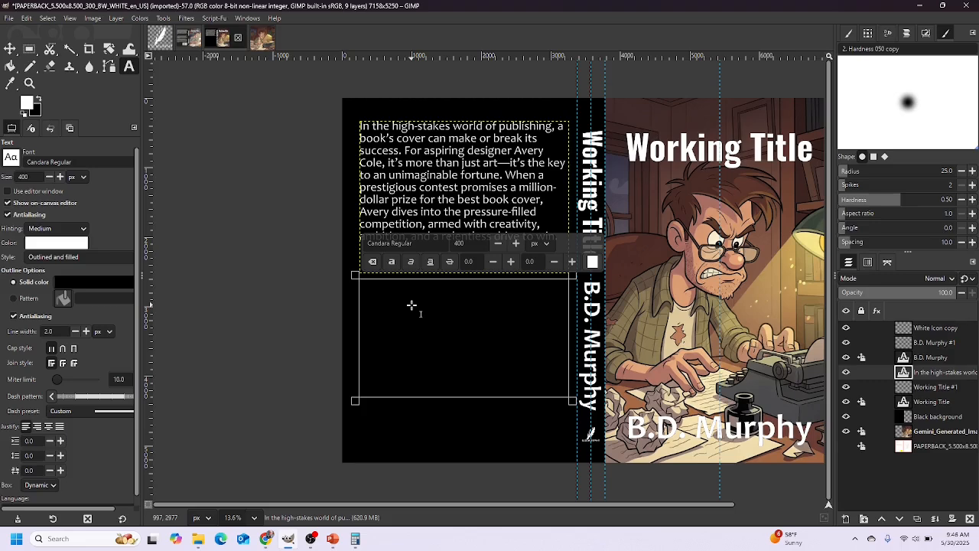
# Paste the author bio into a new text layer and set all of it to 175 px
pyautogui.hotkey('ctrl', 'v')
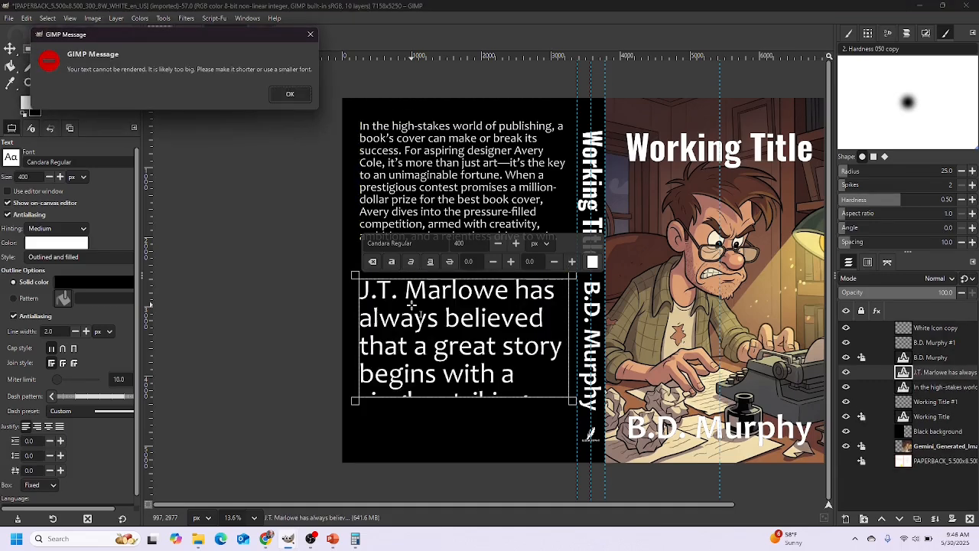
pyautogui.click(290, 93)
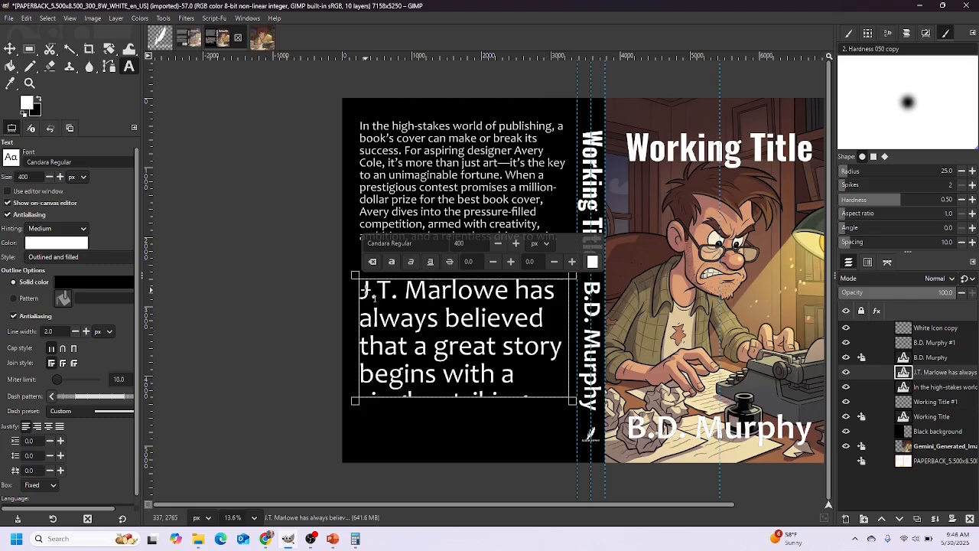
pyautogui.hotkey('ctrl', 'a')
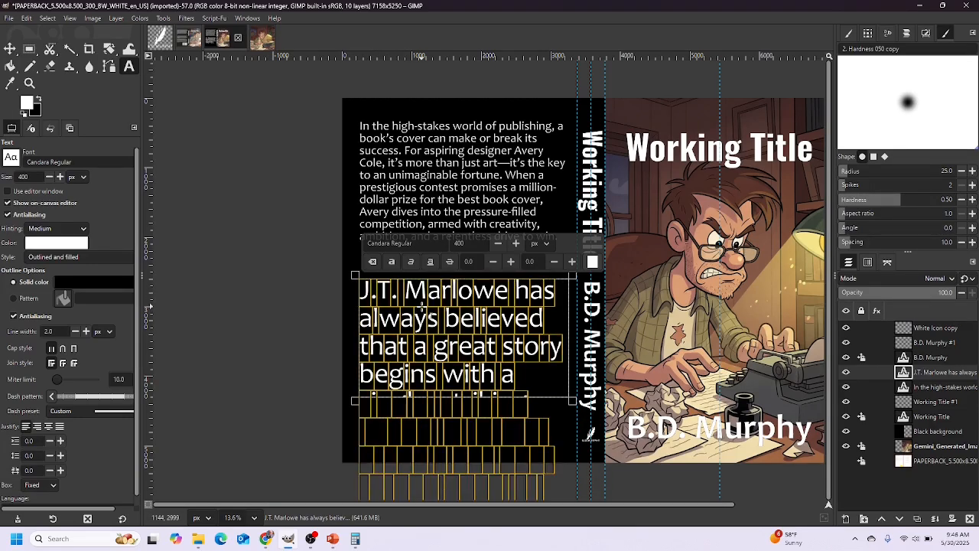
pyautogui.moveTo(467, 243); pyautogui.dragTo(445, 242)
pyautogui.write('175')
pyautogui.press('Return')
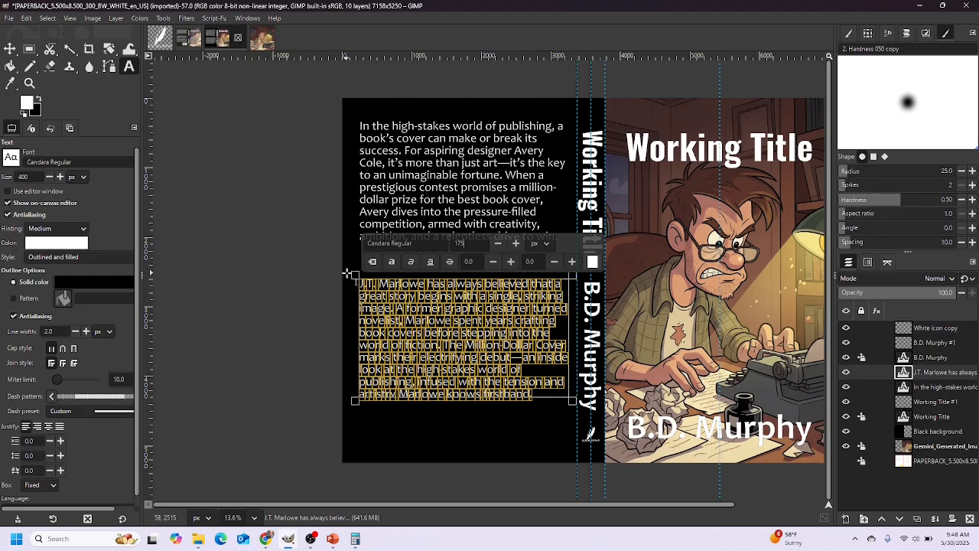
# Resize the bio text box so the paragraph fits beneath the blurb
pyautogui.moveTo(355, 274); pyautogui.dragTo(354, 257)
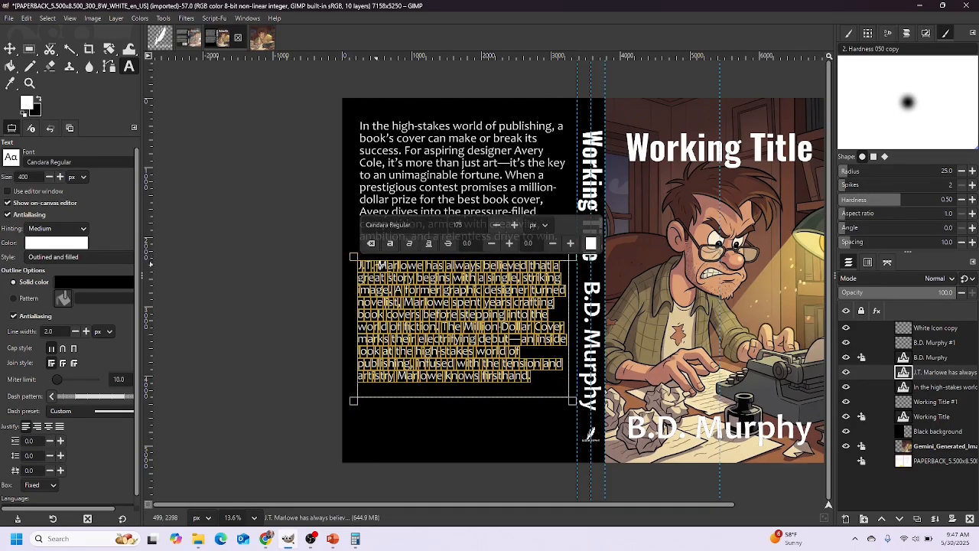
pyautogui.click(583, 410)
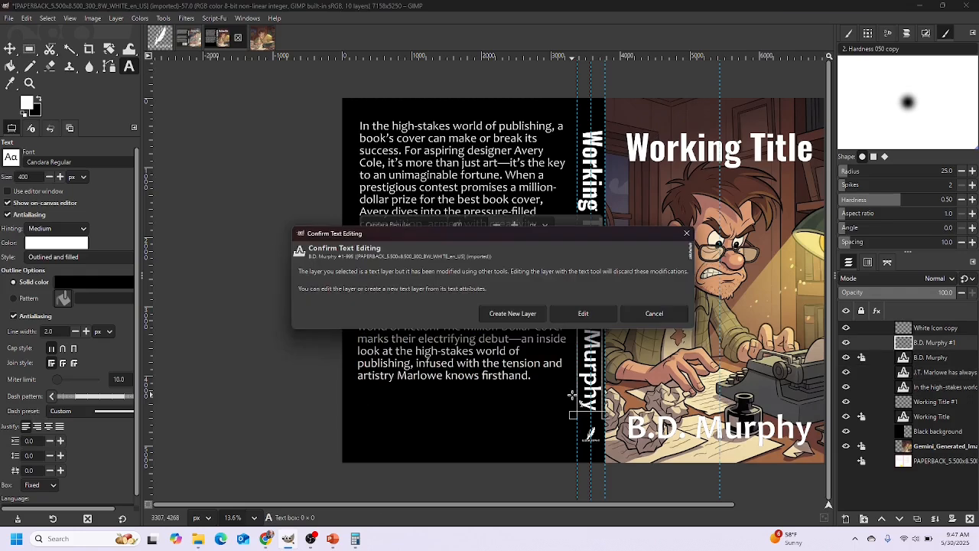
pyautogui.click(645, 315)
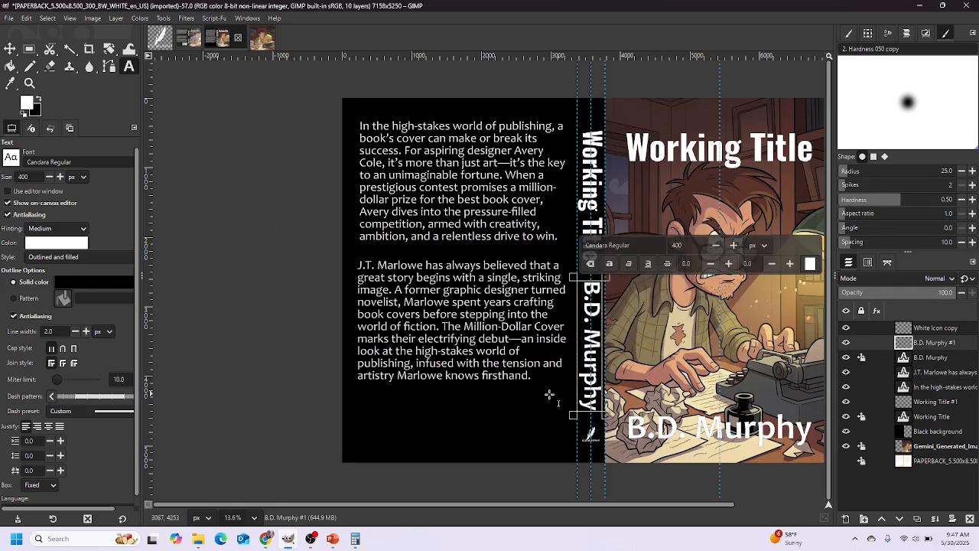
pyautogui.click(503, 375)
pyautogui.moveTo(571, 399)
pyautogui.mouseDown()
pyautogui.moveTo(582, 407)
pyautogui.moveTo(570, 389)
pyautogui.mouseUp()
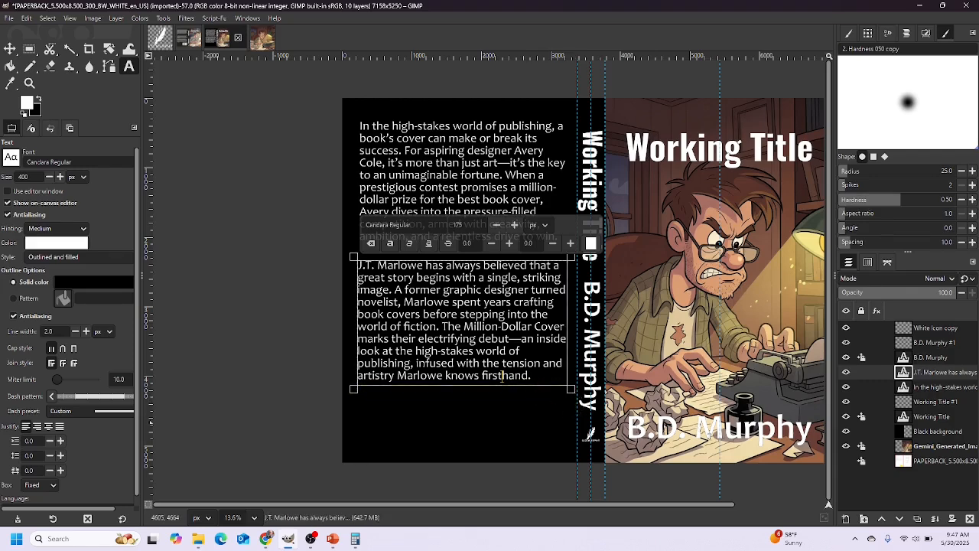
pyautogui.click(846, 461)
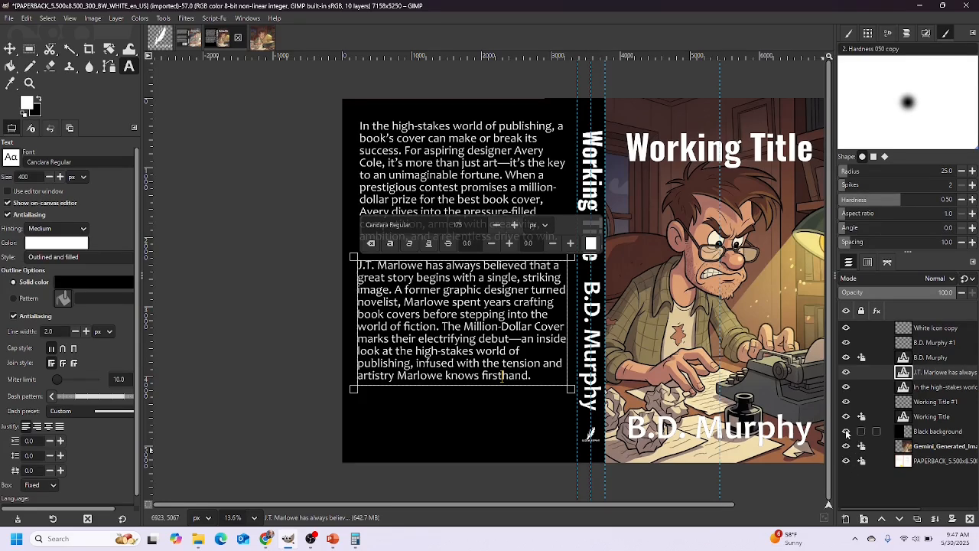
# Show the trim template, open Barcode_.jpg converted to built-in sRGB, and copy its layer
pyautogui.click(847, 431)
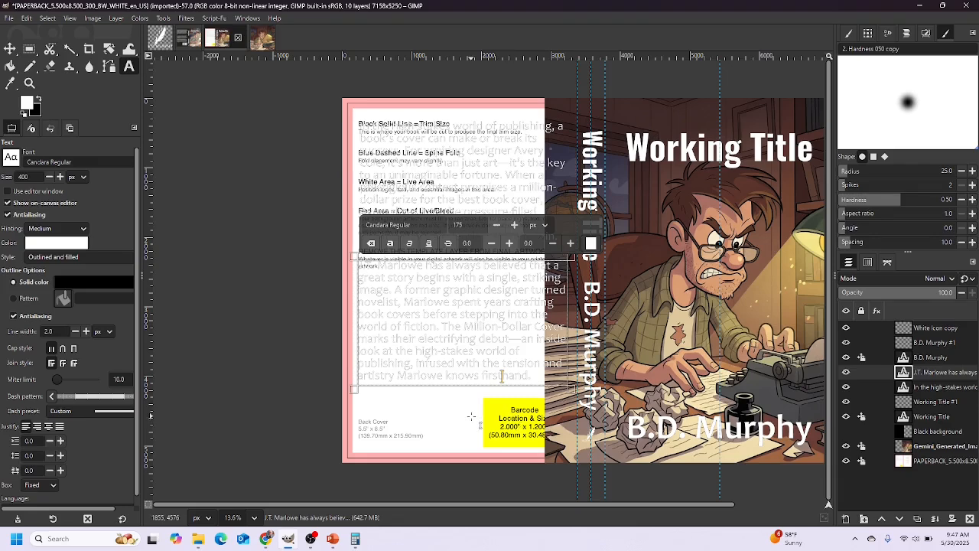
pyautogui.click(6, 20)
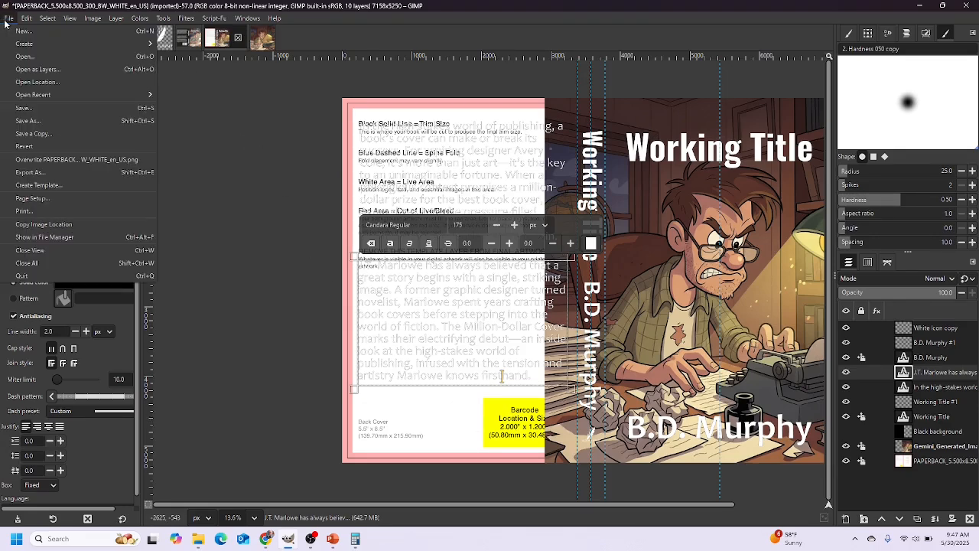
pyautogui.click(17, 58)
pyautogui.click(222, 127)
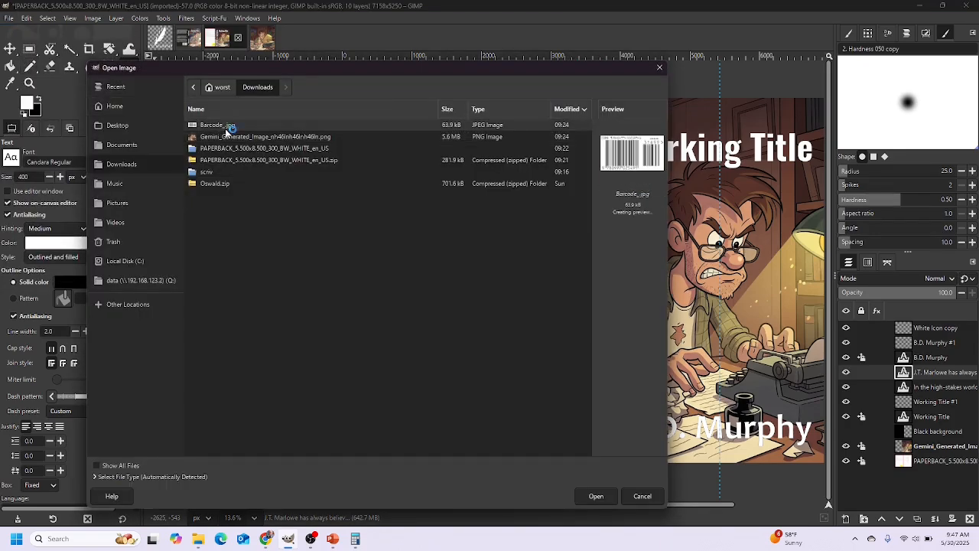
pyautogui.click(596, 495)
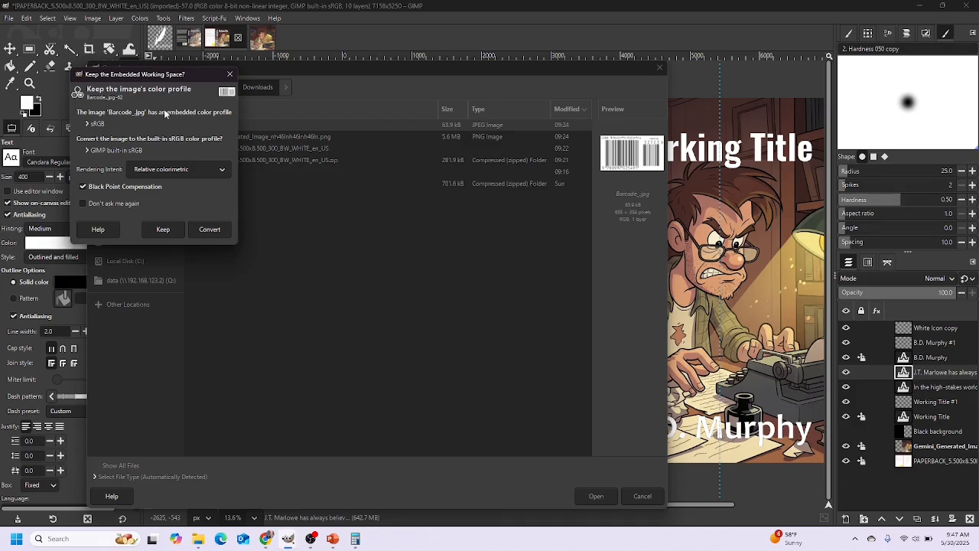
pyautogui.click(207, 231)
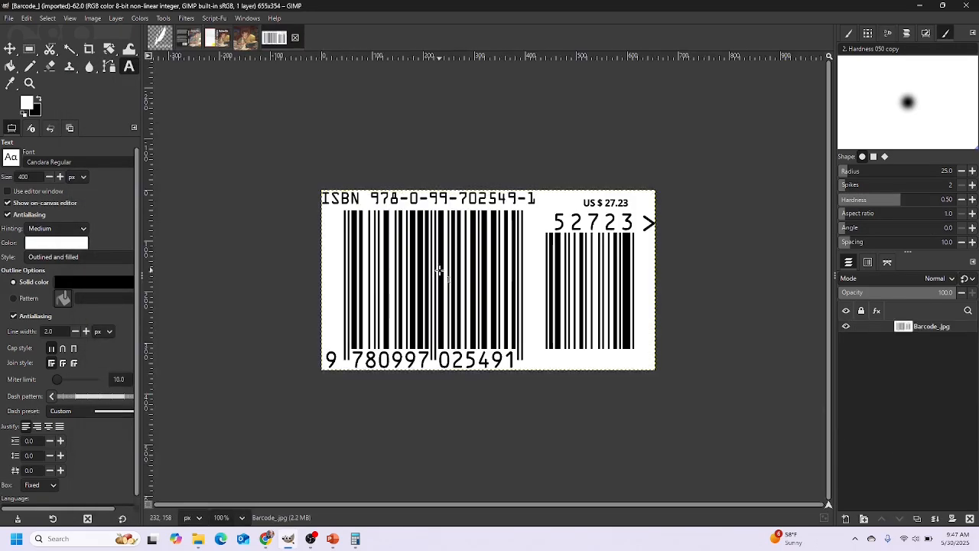
pyautogui.hotkey('ctrl', 'c')
pyautogui.click(220, 43)
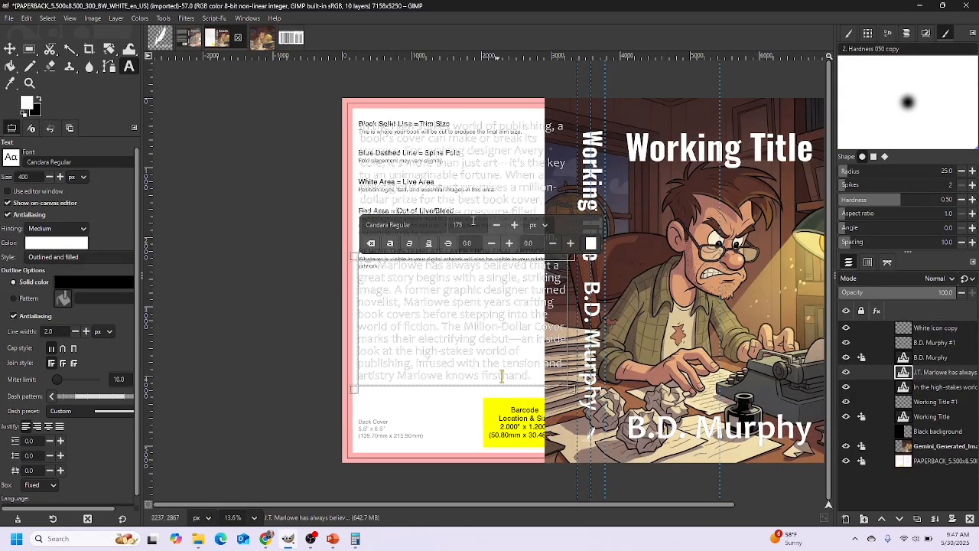
# Paste the barcode as a new layer and move it into the yellow barcode box
pyautogui.click(10, 48)
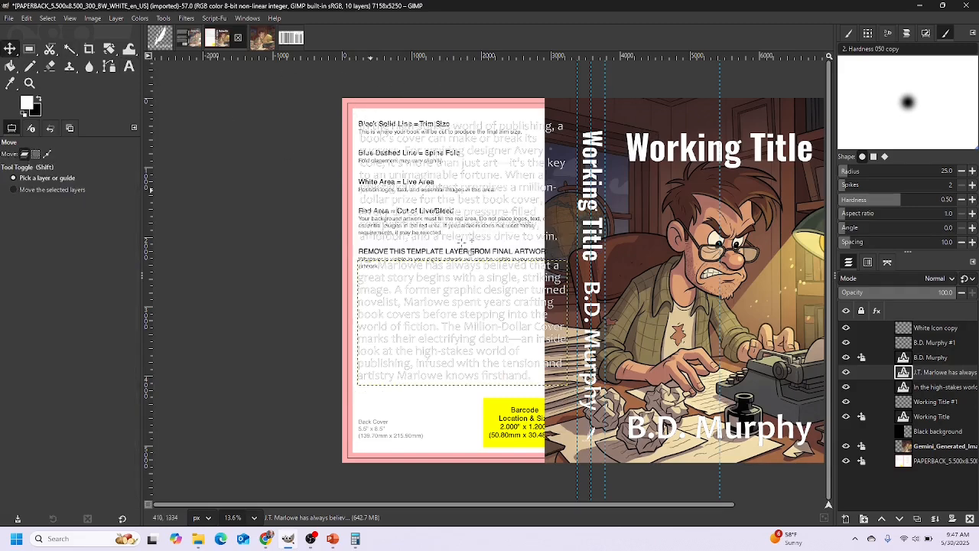
pyautogui.click(573, 297)
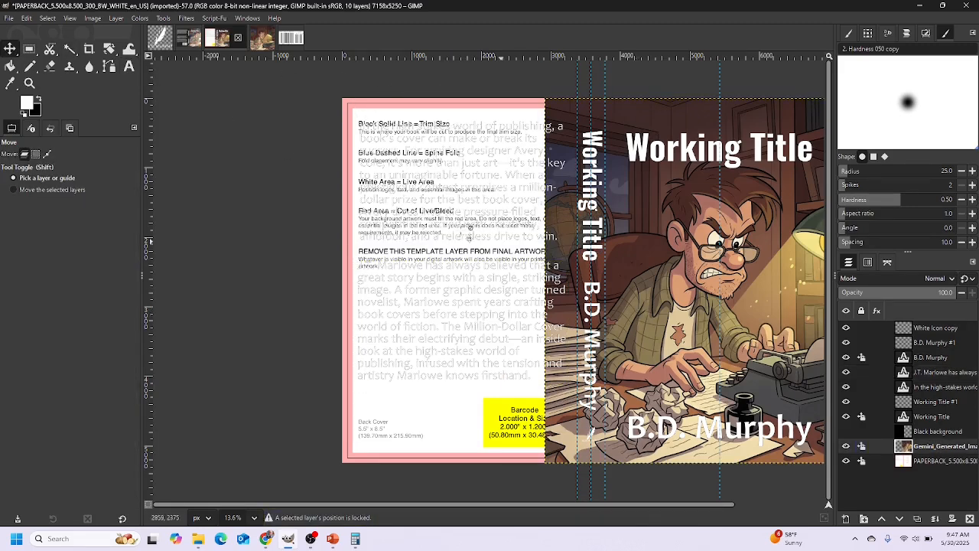
pyautogui.press('ctrl')
pyautogui.hotkey('ctrl', 'v')
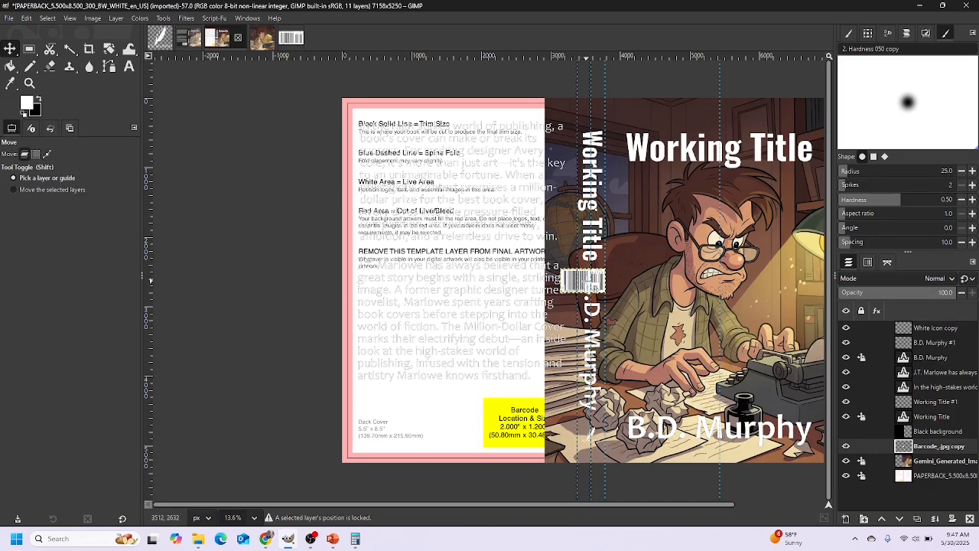
pyautogui.moveTo(596, 285); pyautogui.dragTo(518, 419)
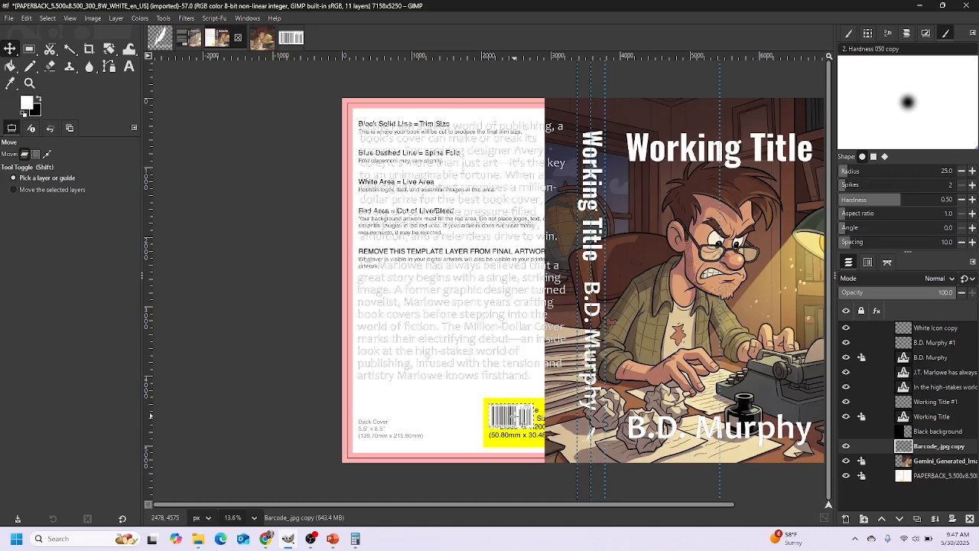
# Scale the barcode layer to 1250 × 676 px and realign it within the box
pyautogui.click(116, 18)
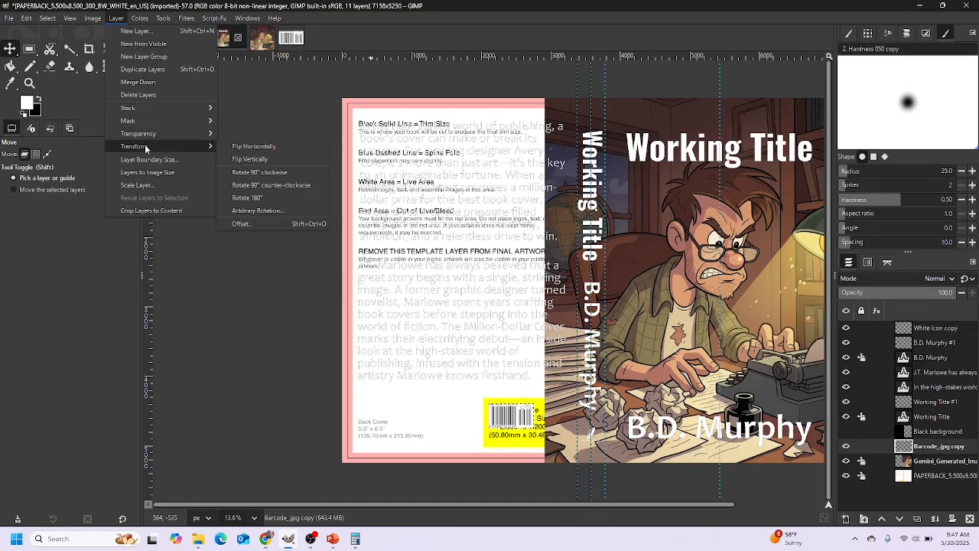
pyautogui.click(140, 187)
pyautogui.moveTo(473, 254); pyautogui.dragTo(440, 251)
pyautogui.write('1250')
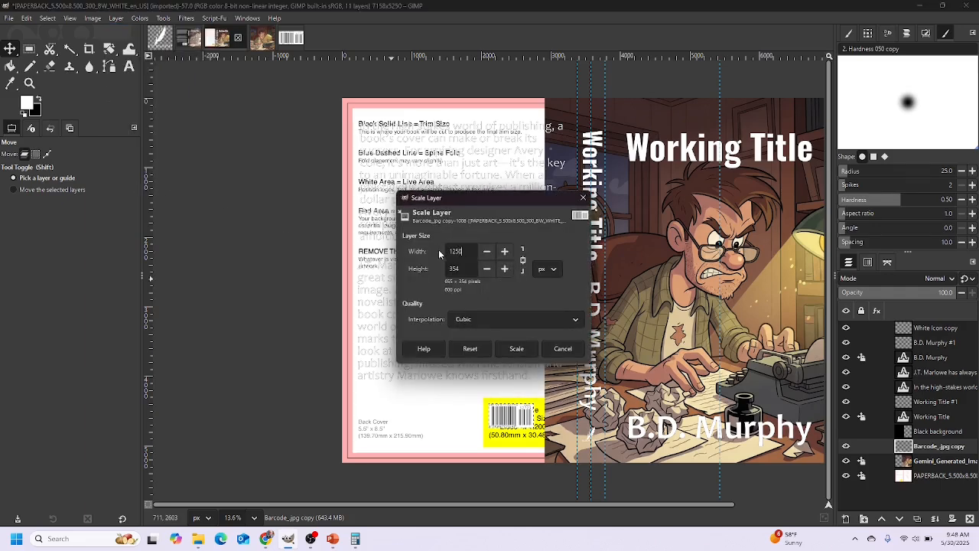
pyautogui.press('Tab')
pyautogui.click(515, 349)
pyautogui.moveTo(495, 408); pyautogui.dragTo(518, 418)
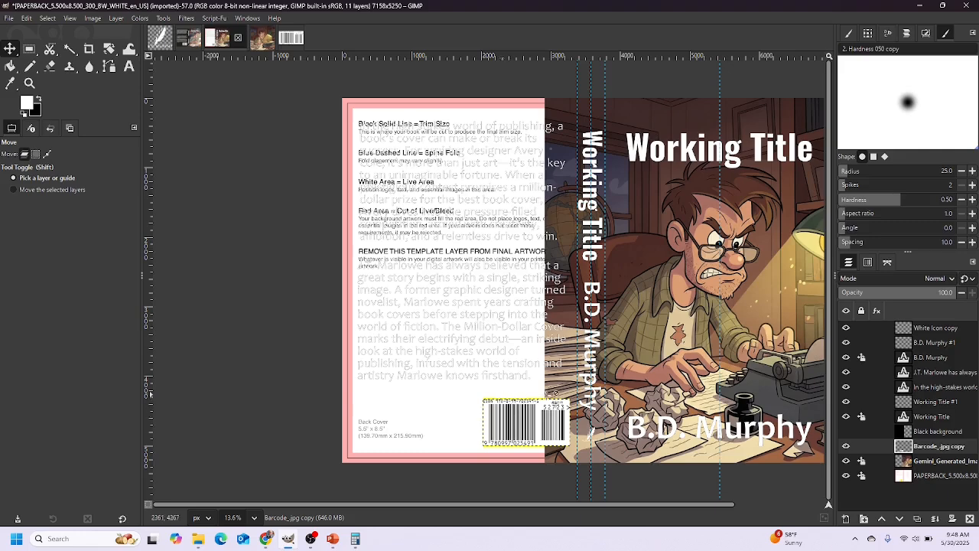
# Show the Black background again and raise the barcode layer to the top of the stack
pyautogui.click(846, 430)
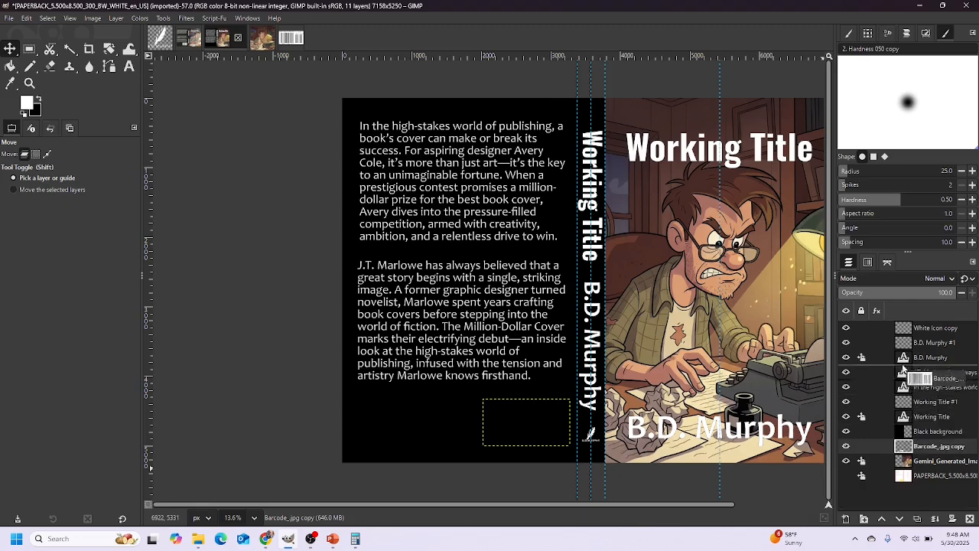
pyautogui.moveTo(898, 327); pyautogui.dragTo(900, 329)
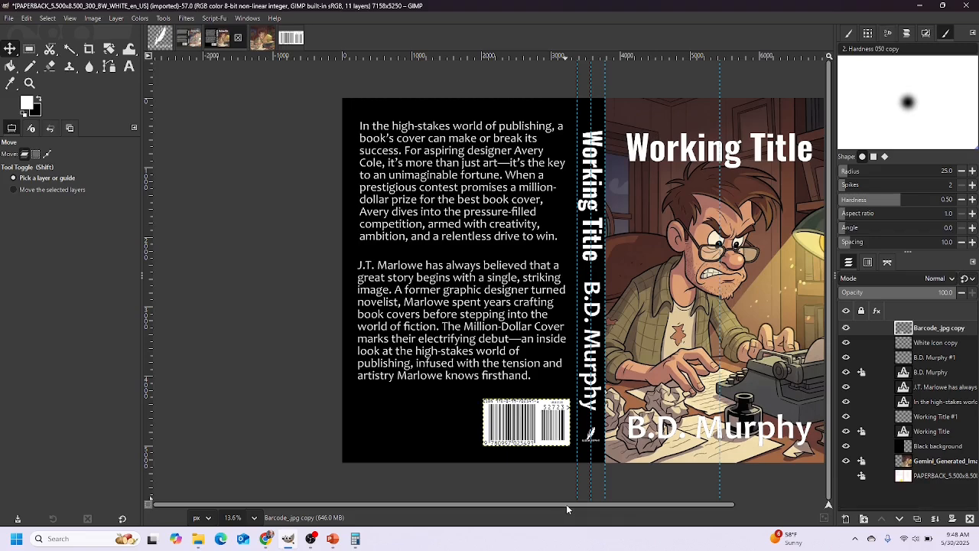
pyautogui.moveTo(565, 505); pyautogui.dragTo(598, 504)
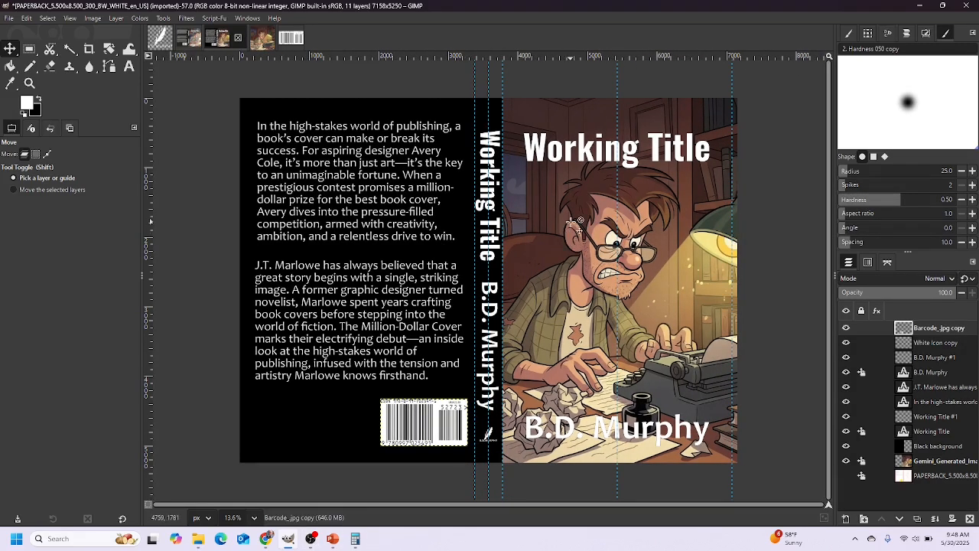
pyautogui.moveTo(309, 543)
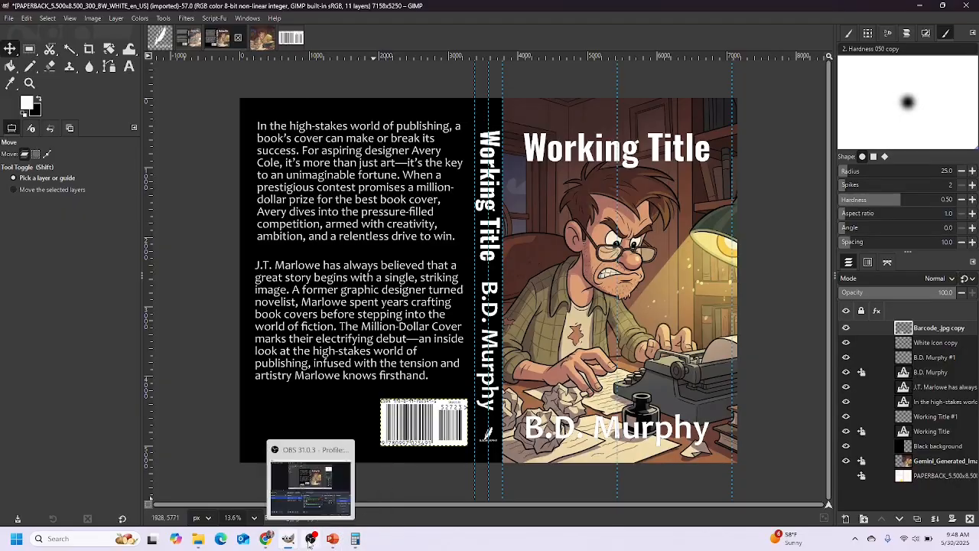
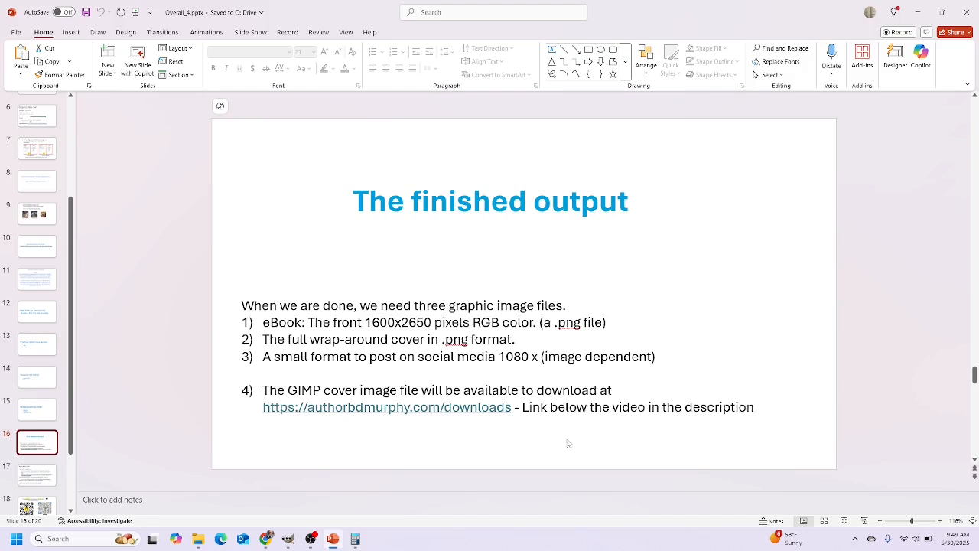
# Switch from the PowerPoint output-files slide back to the GIMP wrap-cover project
pyautogui.click(288, 540)
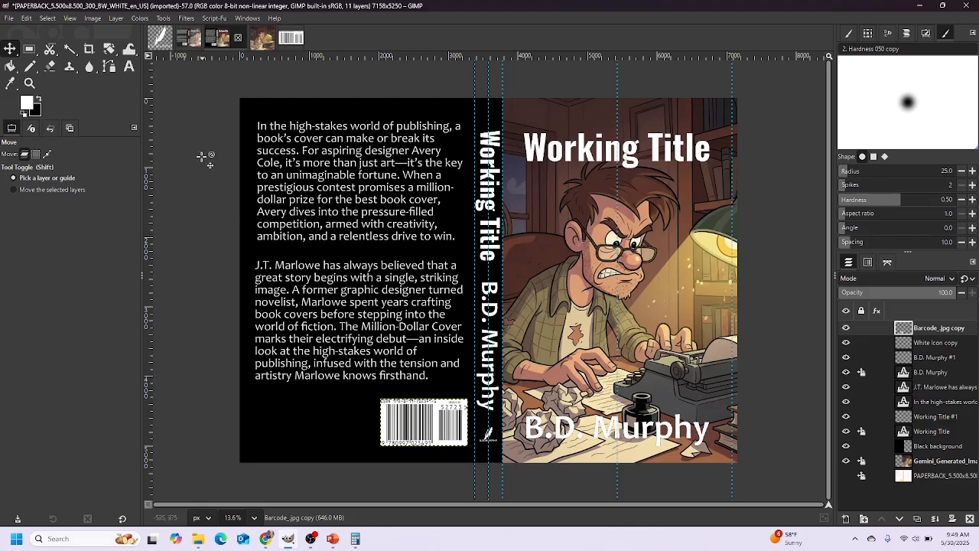
# Crop from the spine guide to the bottom-right corner, keeping the 3300×5250 px front cover
pyautogui.click(89, 50)
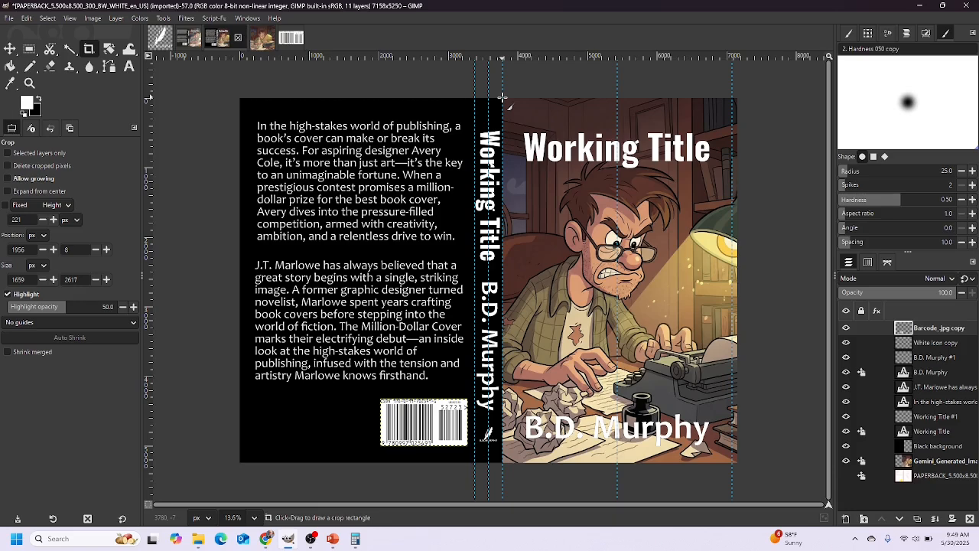
pyautogui.moveTo(502, 97); pyautogui.dragTo(731, 464)
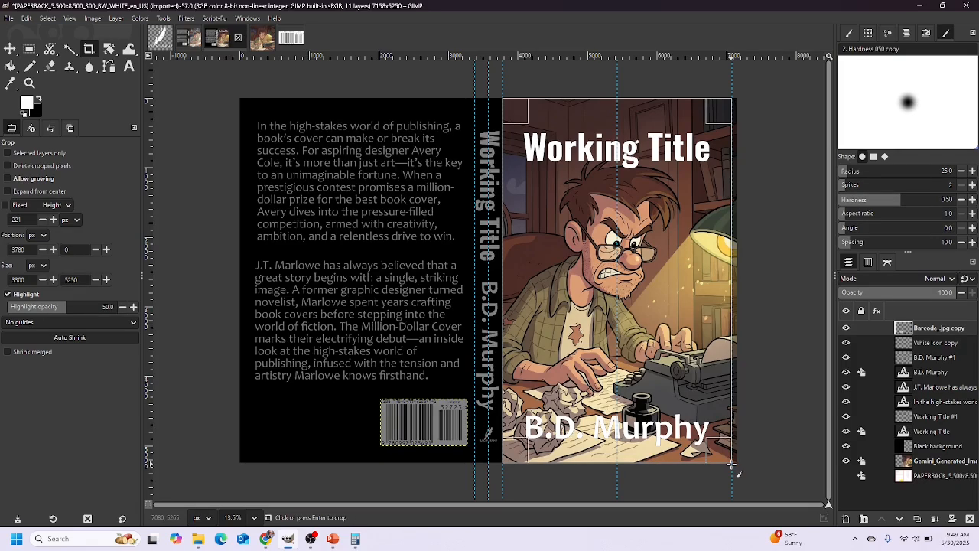
pyautogui.press('Return')
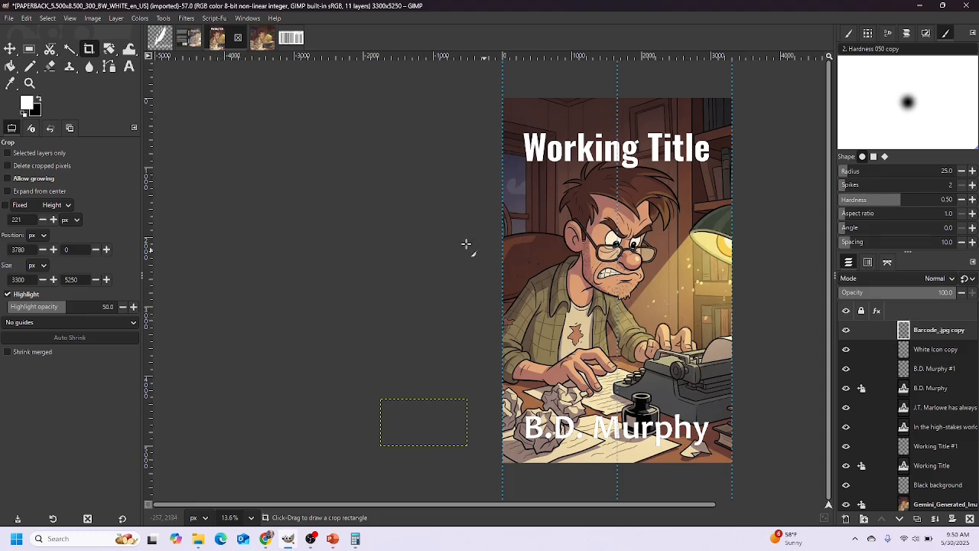
# Scale the front cover to 1600 px wide (2545 px tall) with proportions linked
pyautogui.click(95, 19)
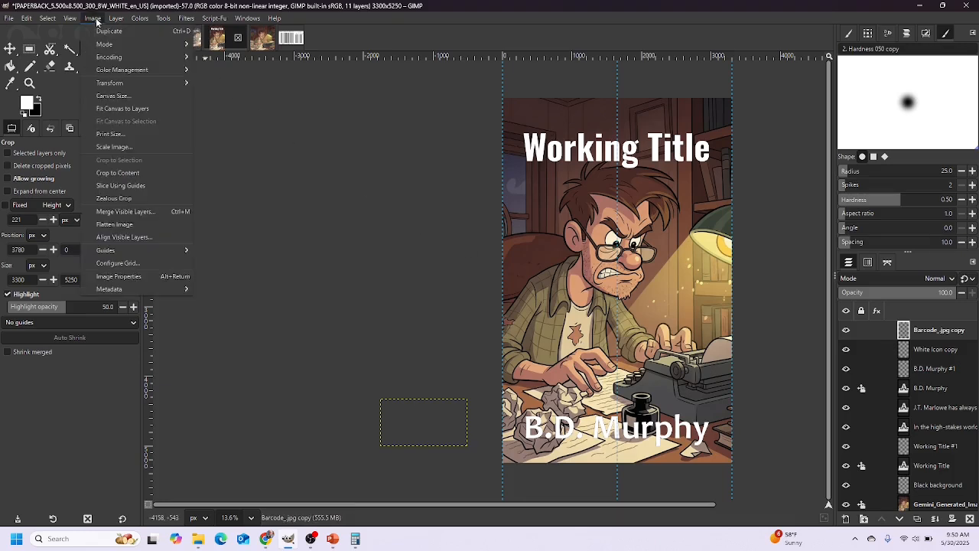
pyautogui.click(117, 147)
pyautogui.doubleClick(454, 237)
pyautogui.write('1600')
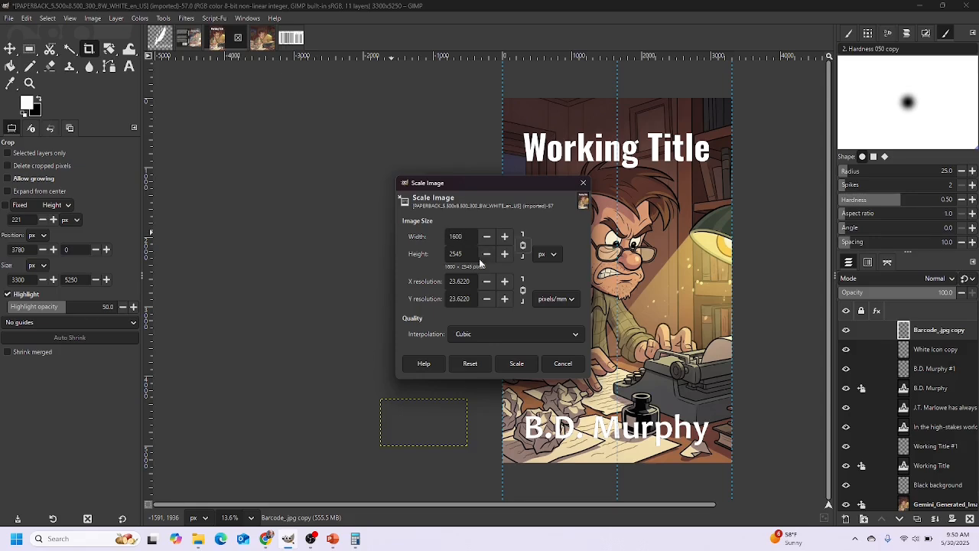
pyautogui.click(516, 363)
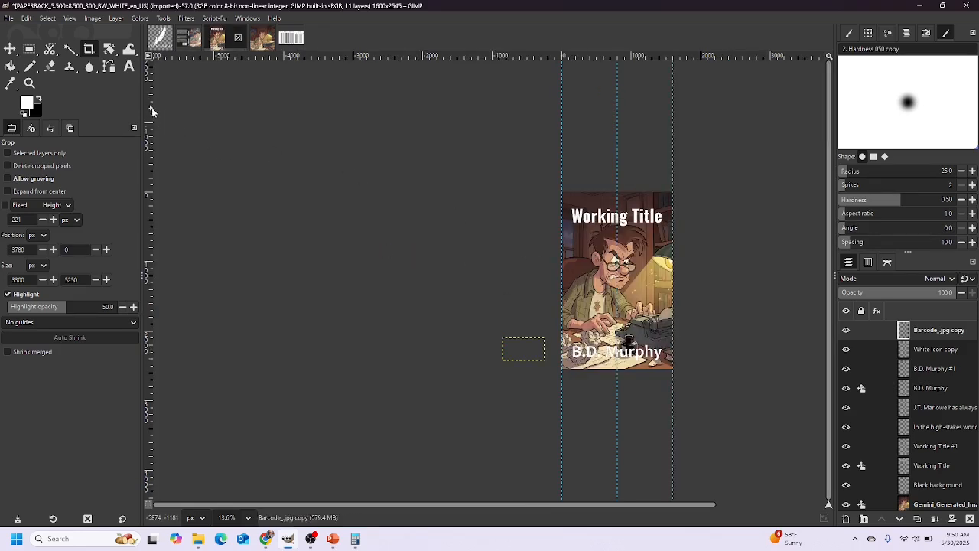
# Export the front cover to Downloads as WorkingTitle_Front_1600x2545.png
pyautogui.click(8, 18)
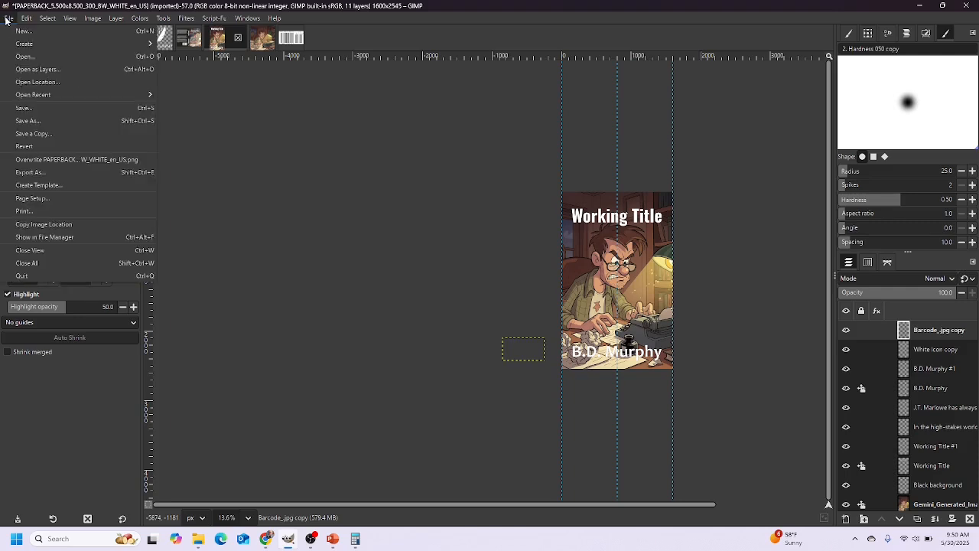
pyautogui.click(28, 173)
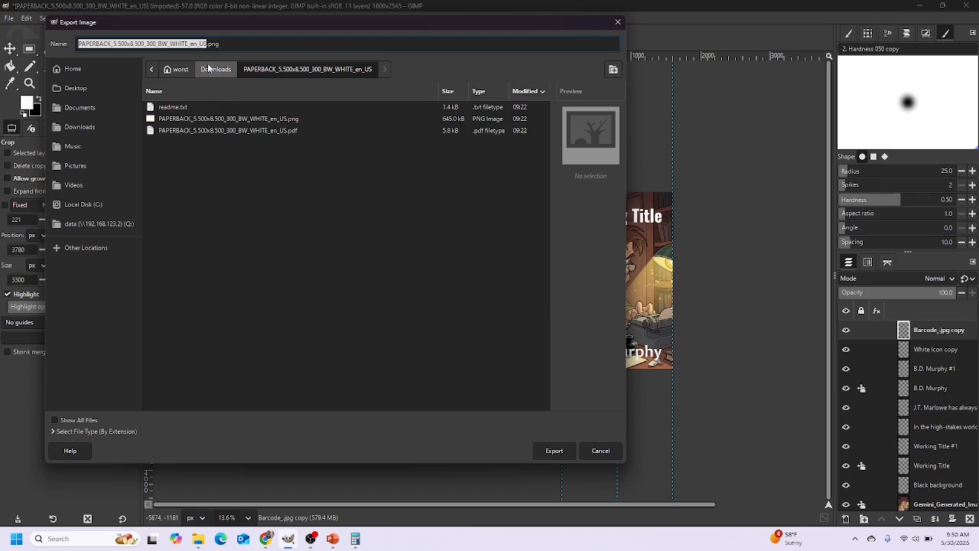
pyautogui.click(203, 44)
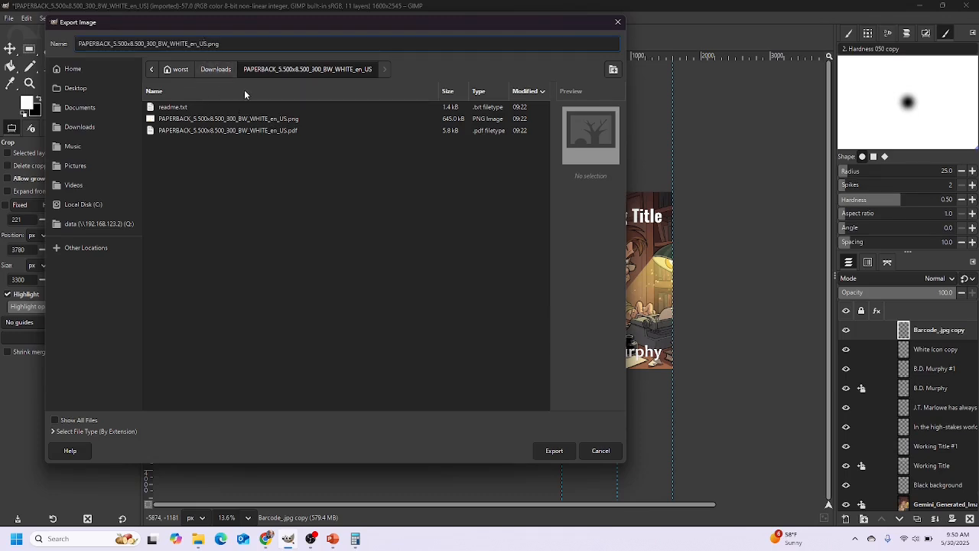
pyautogui.press('BackSpace')
pyautogui.press('BackSpace')
pyautogui.press('BackSpace')
pyautogui.press('BackSpace')
pyautogui.press('BackSpace')
pyautogui.press('BackSpace')
pyautogui.press('BackSpace')
pyautogui.press('BackSpace')
pyautogui.press('BackSpace')
pyautogui.press('BackSpace')
pyautogui.press('BackSpace')
pyautogui.press('BackSpace')
pyautogui.press('BackSpace')
pyautogui.press('BackSpace')
pyautogui.press('BackSpace')
pyautogui.press('BackSpace')
pyautogui.press('BackSpace')
pyautogui.press('BackSpace')
pyautogui.press('BackSpace')
pyautogui.press('BackSpace')
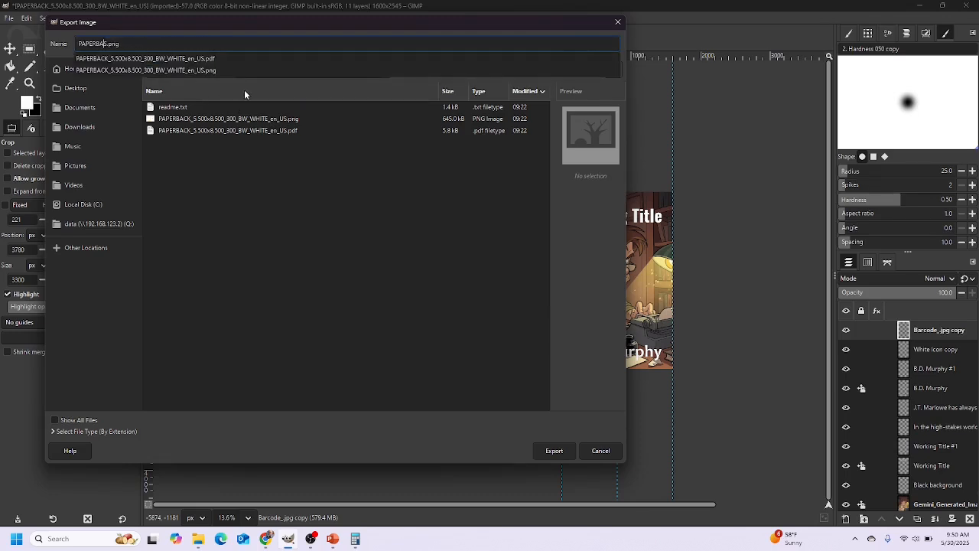
pyautogui.press('BackSpace')
pyautogui.press('BackSpace')
pyautogui.press('BackSpace')
pyautogui.press('BackSpace')
pyautogui.press('BackSpace')
pyautogui.press('BackSpace')
pyautogui.press('BackSpace')
pyautogui.press('BackSpace')
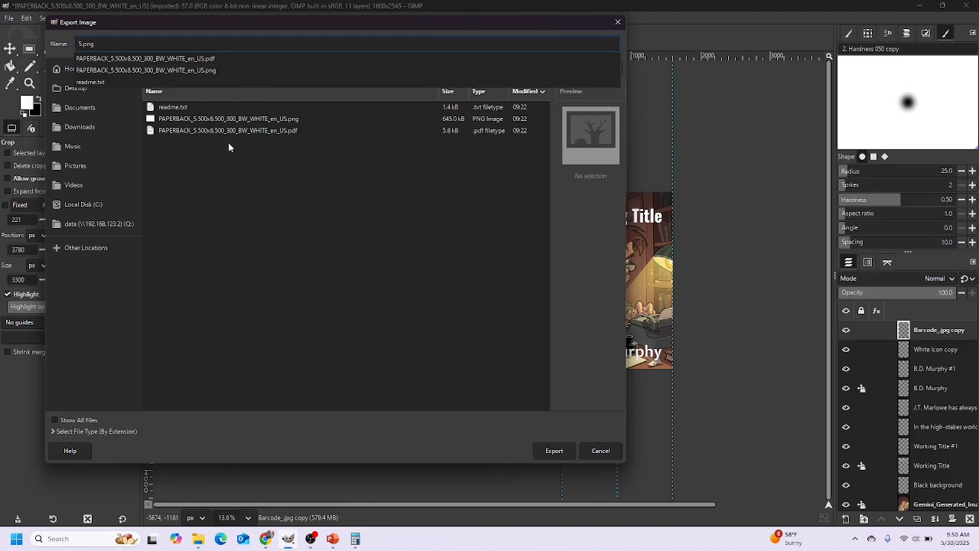
pyautogui.click(80, 128)
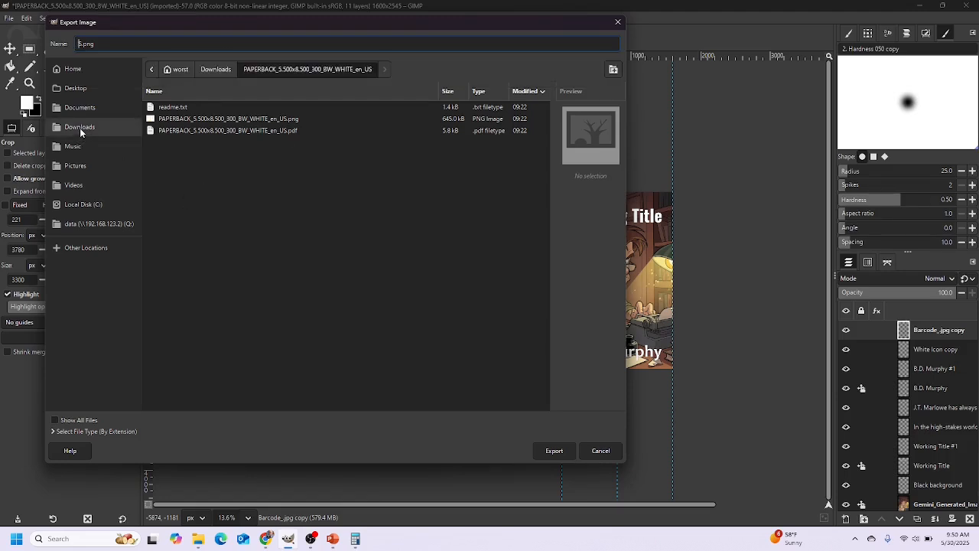
pyautogui.click(79, 45)
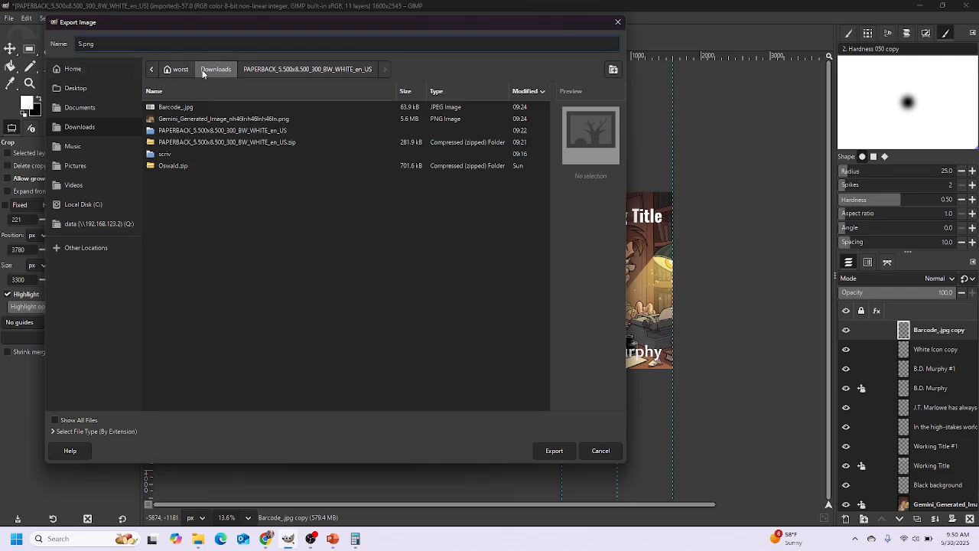
pyautogui.press('Delete')
pyautogui.write('WorkingTitle_Front_1600x2545')
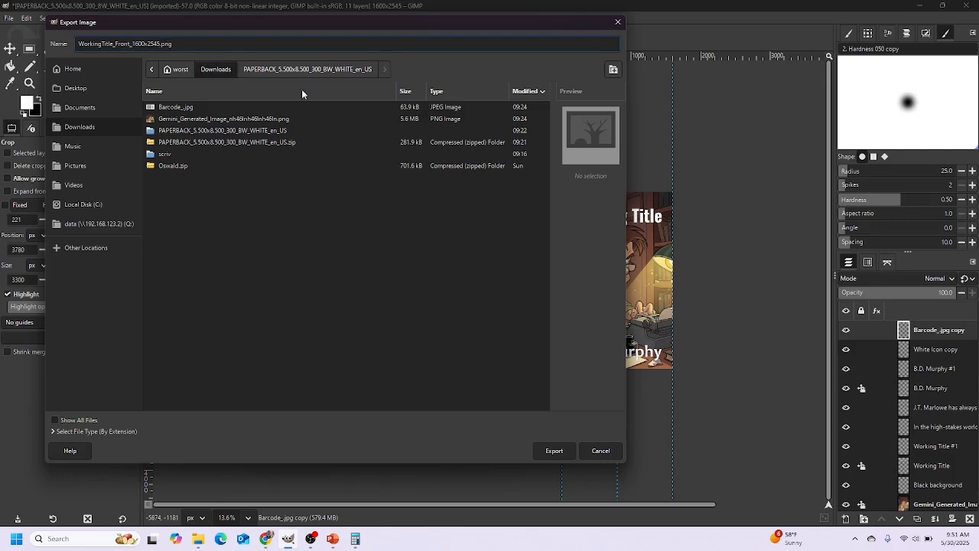
pyautogui.click(554, 451)
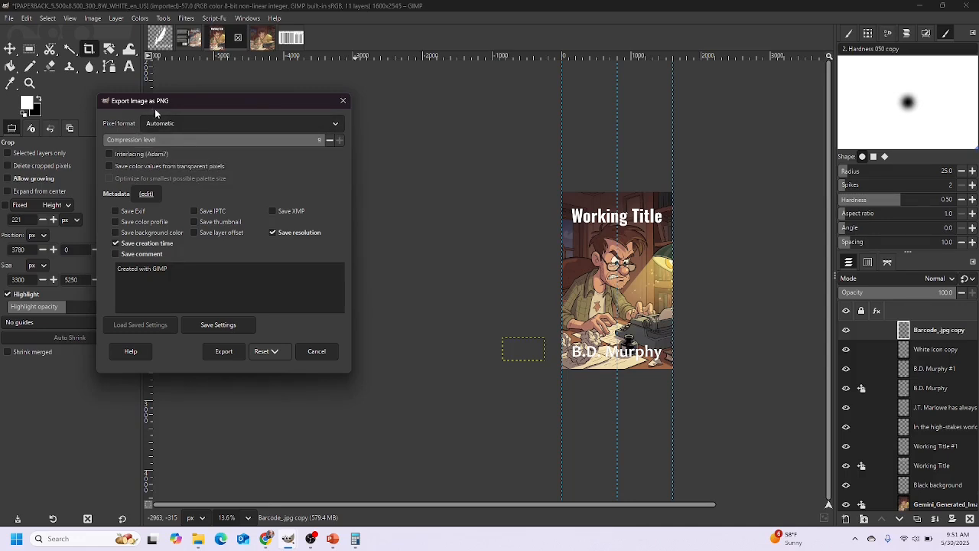
pyautogui.click(222, 350)
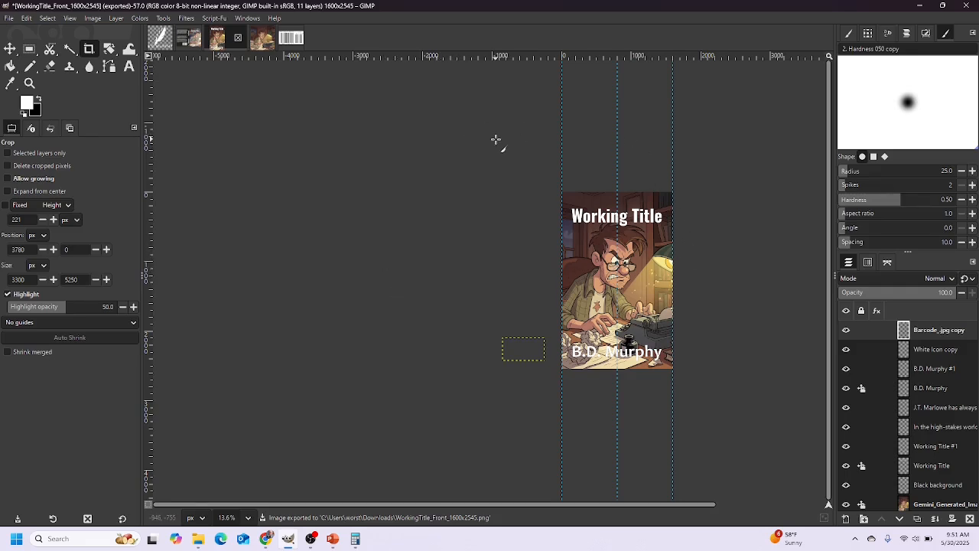
# Undo the scale and crop, then export the full cover as WorkingTitle_Full_7158x5250.png
pyautogui.hotkey('ctrl', 'z')
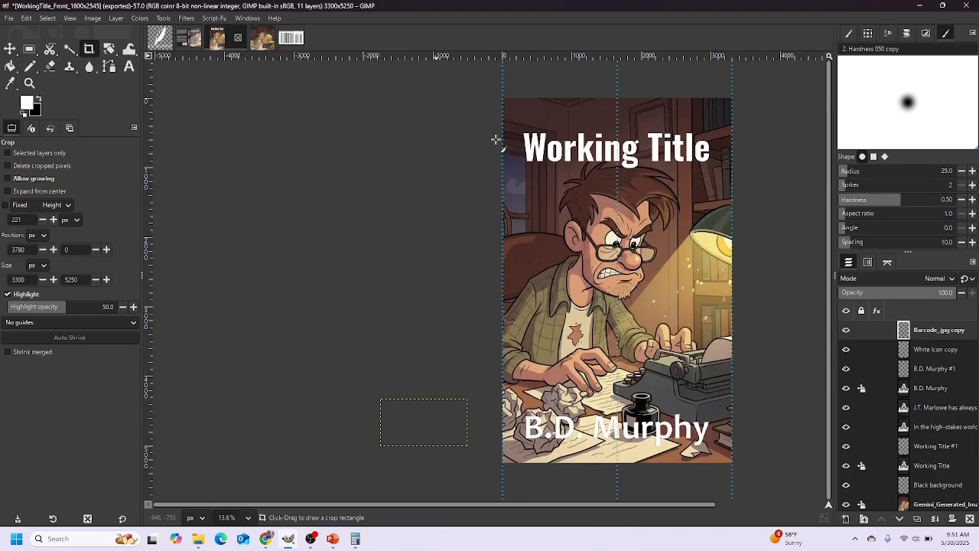
pyautogui.hotkey('ctrl', 'z')
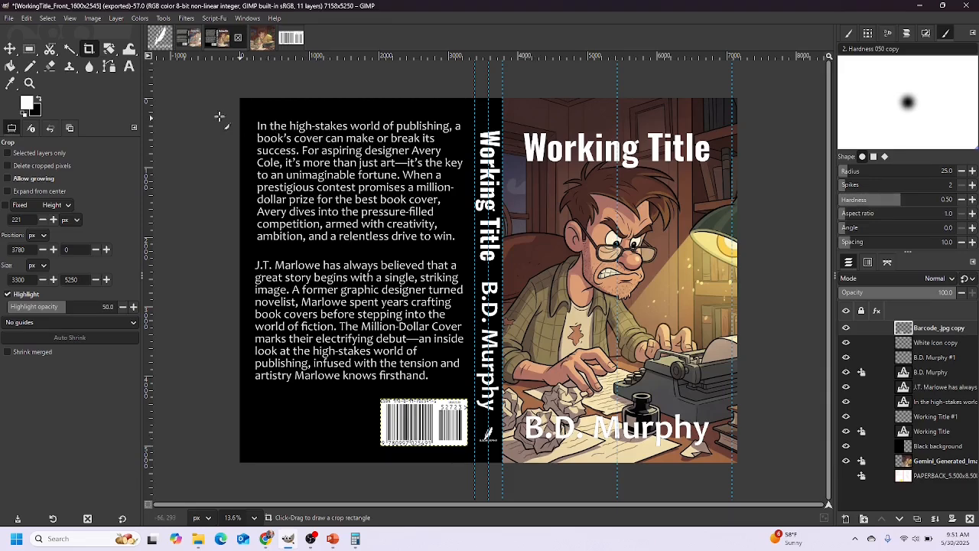
pyautogui.click(11, 19)
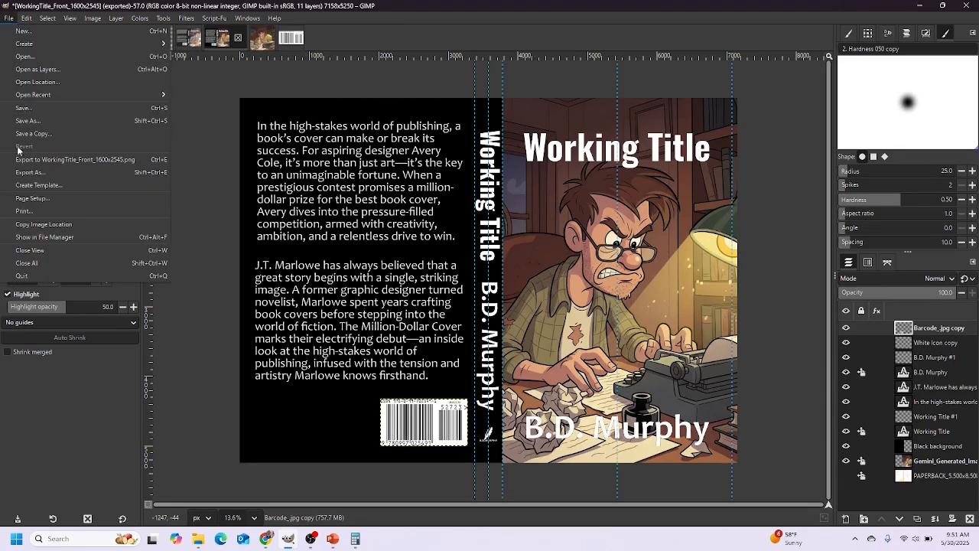
pyautogui.click(30, 177)
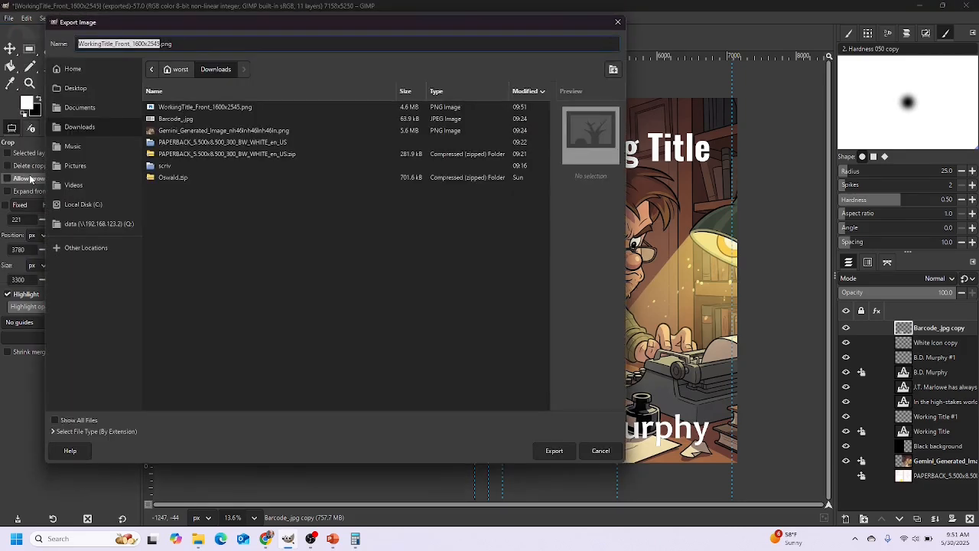
pyautogui.click(116, 43)
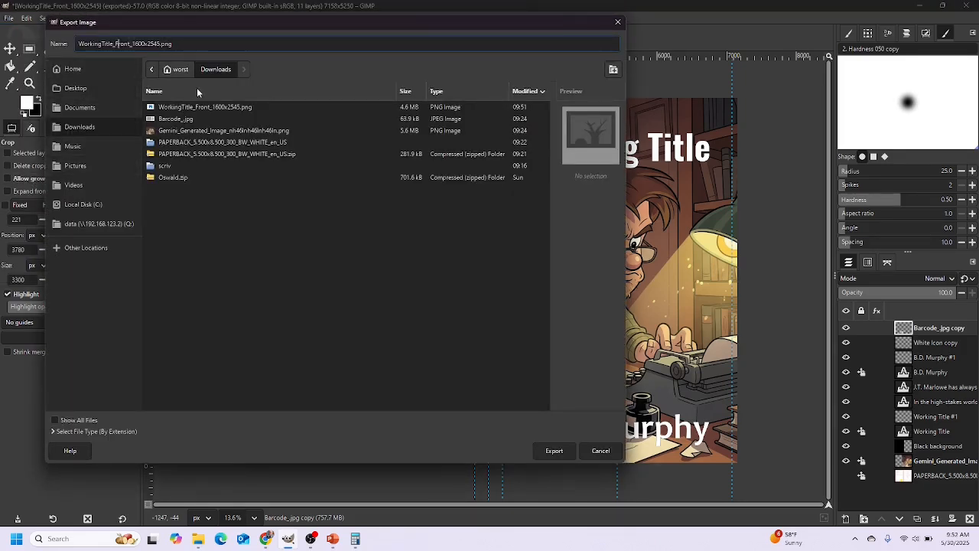
pyautogui.press('Delete')
pyautogui.press('Delete')
pyautogui.press('Delete')
pyautogui.press('Delete')
pyautogui.press('Delete')
pyautogui.press('Delete')
pyautogui.press('Delete')
pyautogui.press('Delete')
pyautogui.press('Delete')
pyautogui.press('Delete')
pyautogui.press('Delete')
pyautogui.press('Delete')
pyautogui.press('Delete')
pyautogui.press('Delete')
pyautogui.press('Delete')
pyautogui.write('fu')
pyautogui.press('BackSpace')
pyautogui.press('BackSpace')
pyautogui.write('ull_7158x5250')
pyautogui.click(554, 450)
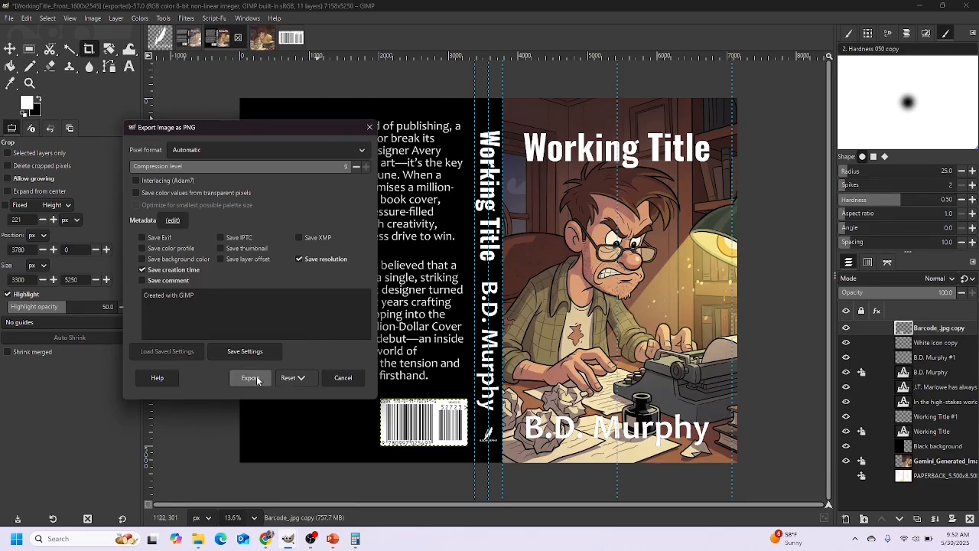
pyautogui.click(257, 380)
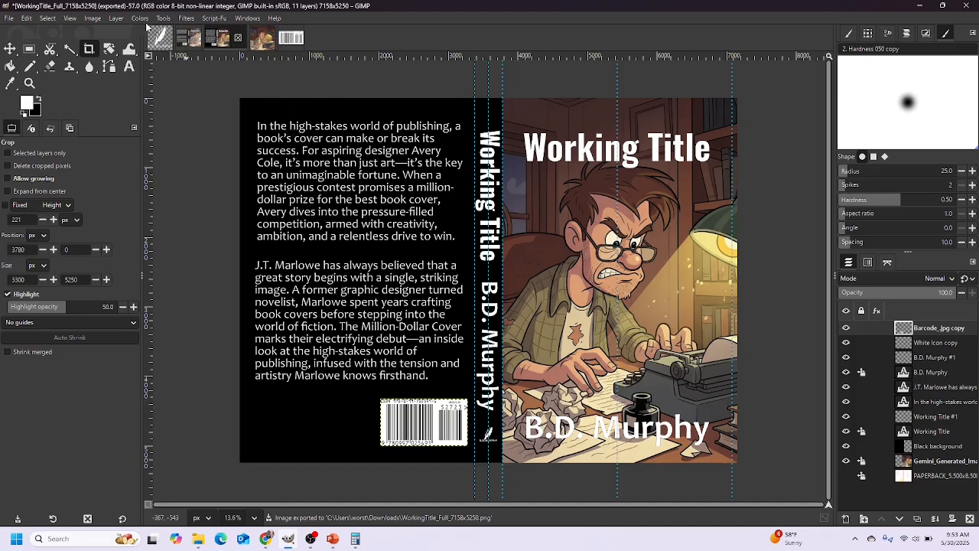
# Open the Image menu to find the scaling command
pyautogui.click(97, 19)
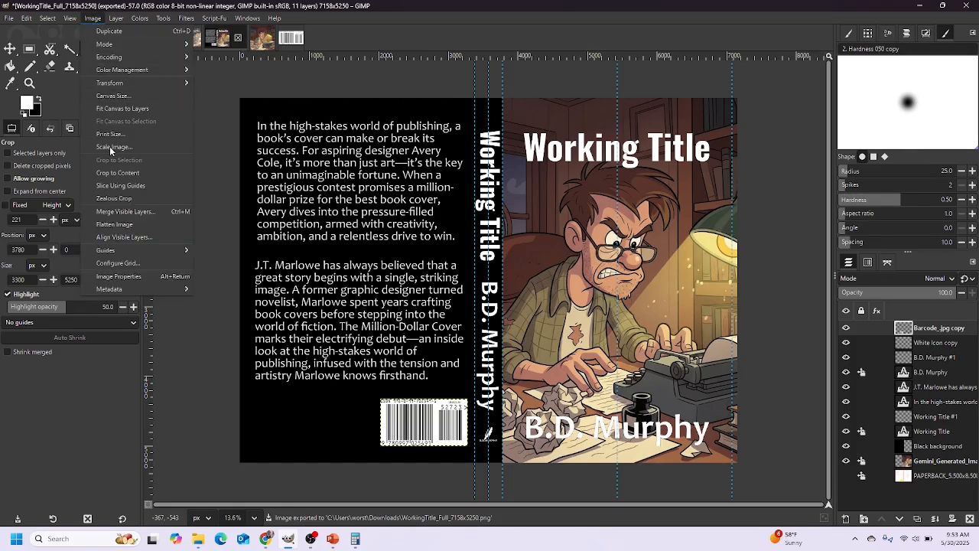
# Scale the full wrap cover down to 1080 × 792 px
pyautogui.click(111, 147)
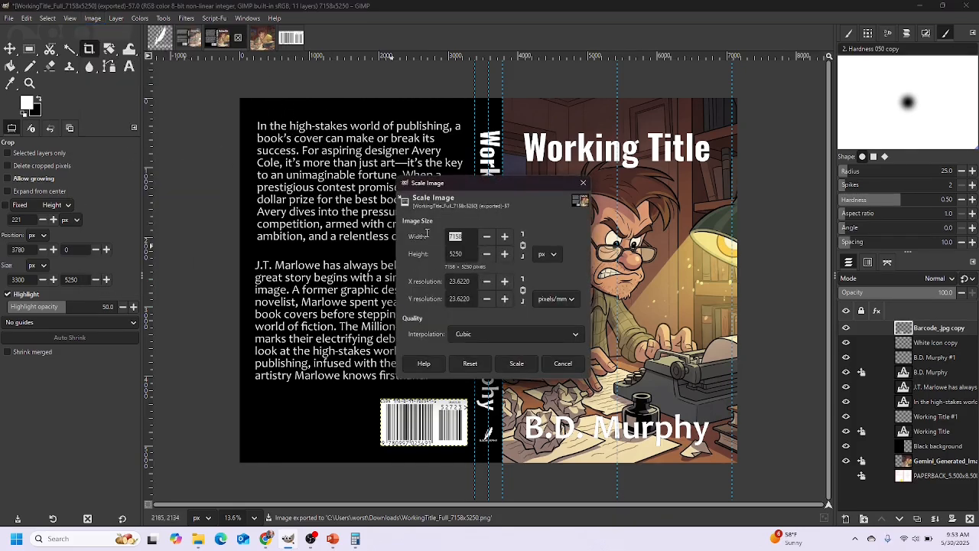
pyautogui.write('108')
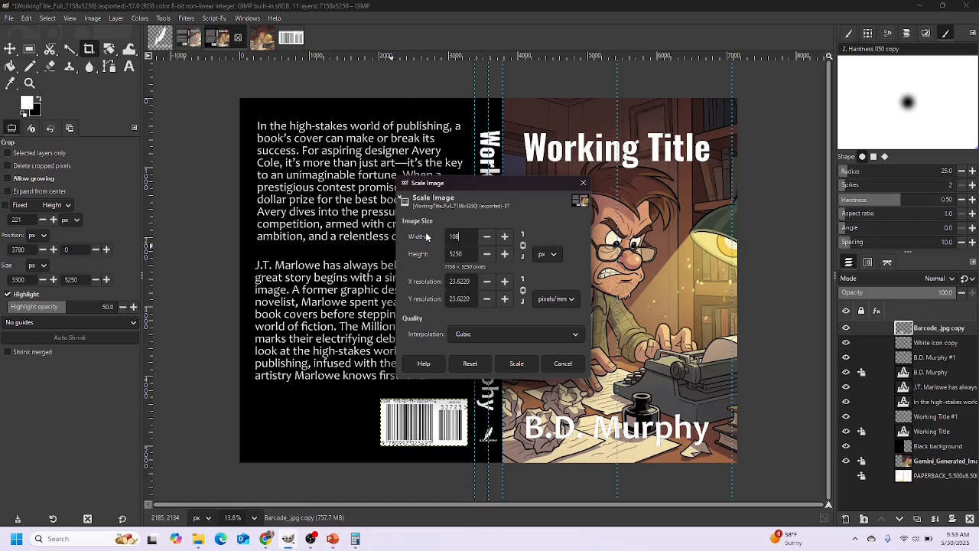
pyautogui.write('0')
pyautogui.press('Tab')
pyautogui.click(518, 364)
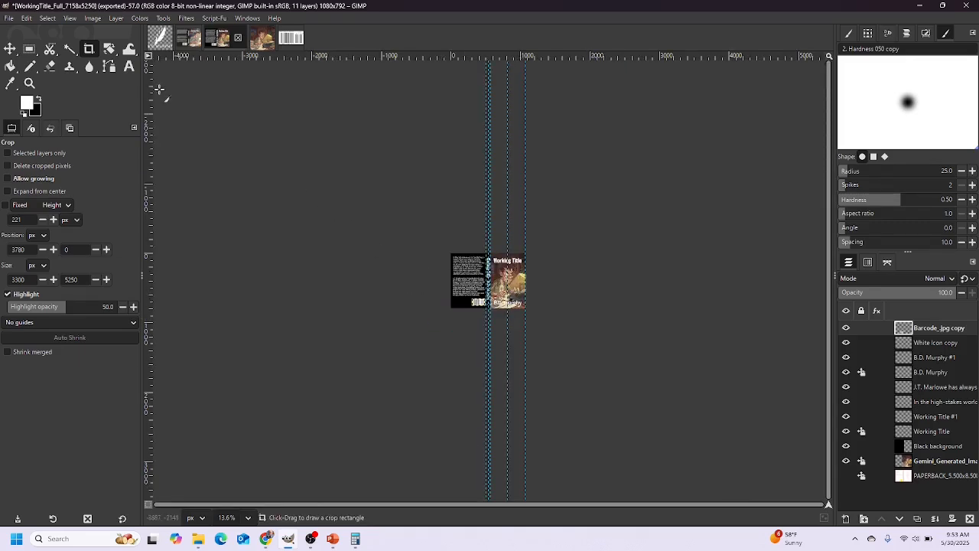
# Export the small version as WorkingTitle_Full_1080x792.png, then undo the scale to full size
pyautogui.click(10, 19)
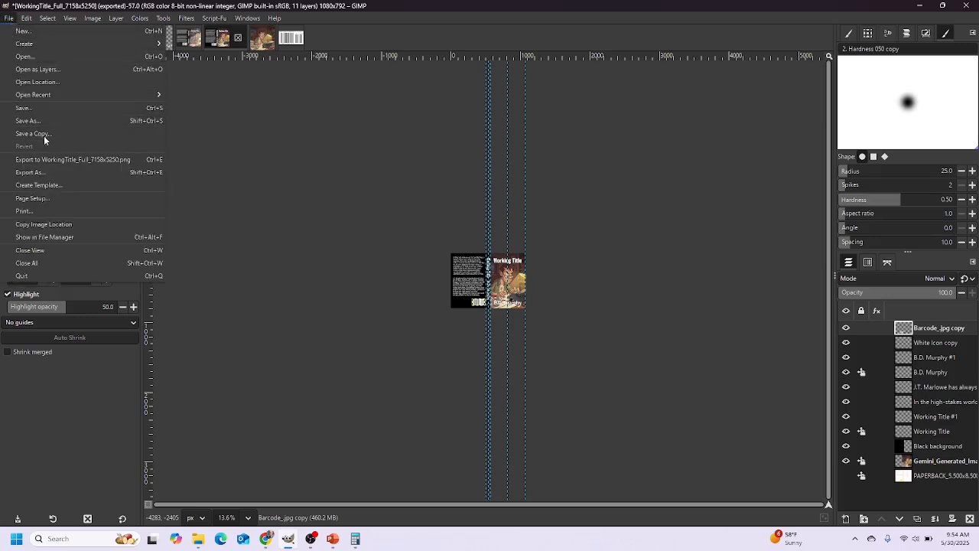
pyautogui.click(37, 173)
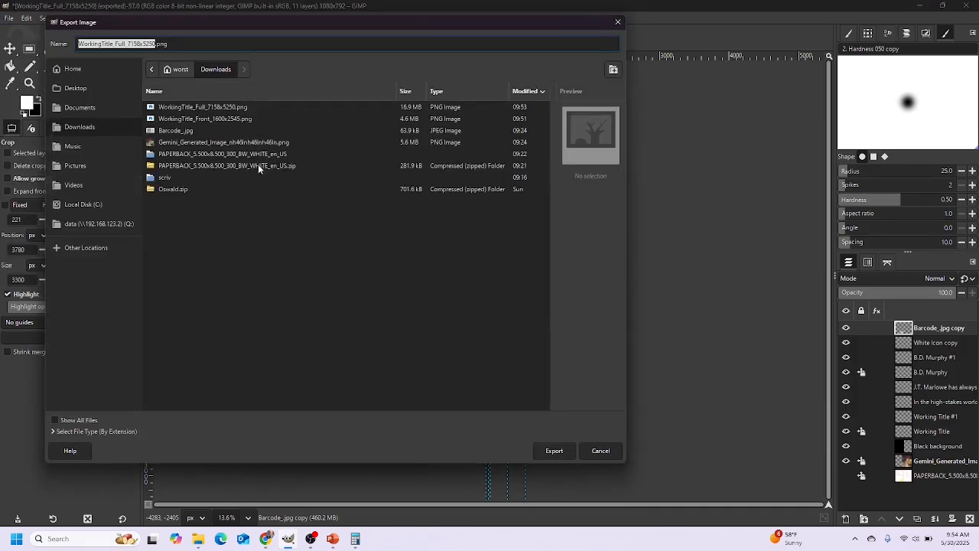
pyautogui.click(127, 43)
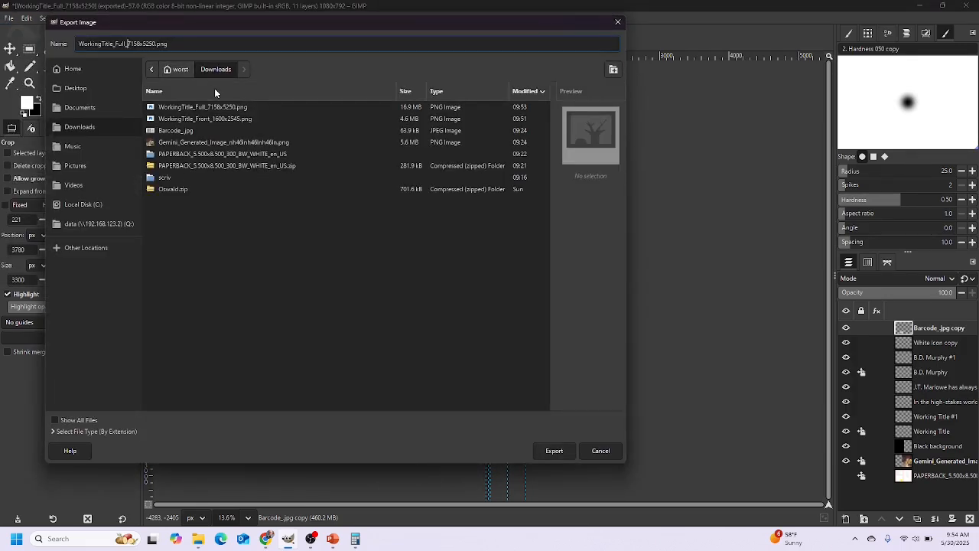
pyautogui.press('Delete')
pyautogui.press('Delete')
pyautogui.press('Delete')
pyautogui.press('Delete')
pyautogui.press('Delete')
pyautogui.press('Delete')
pyautogui.press('Delete')
pyautogui.press('Delete')
pyautogui.press('Delete')
pyautogui.write('1080x792')
pyautogui.click(560, 452)
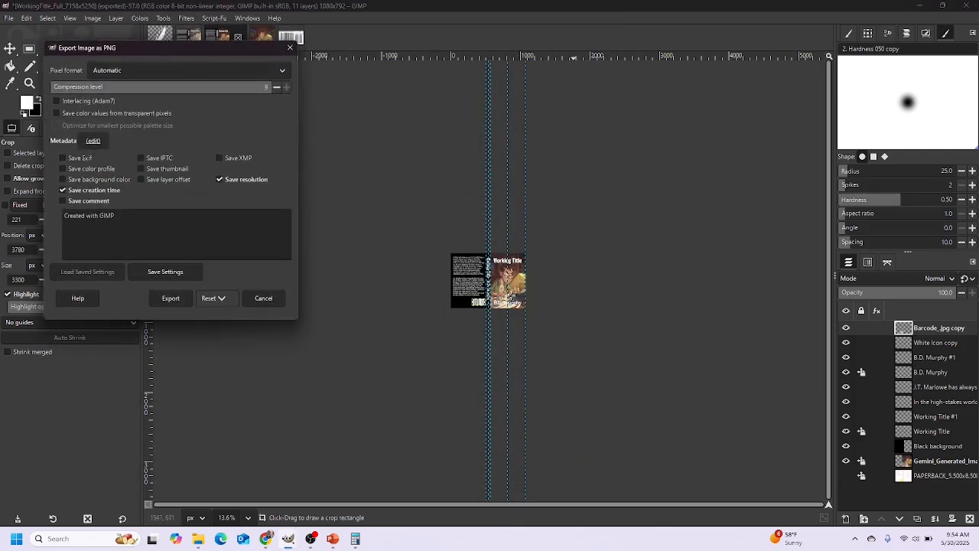
pyautogui.click(170, 298)
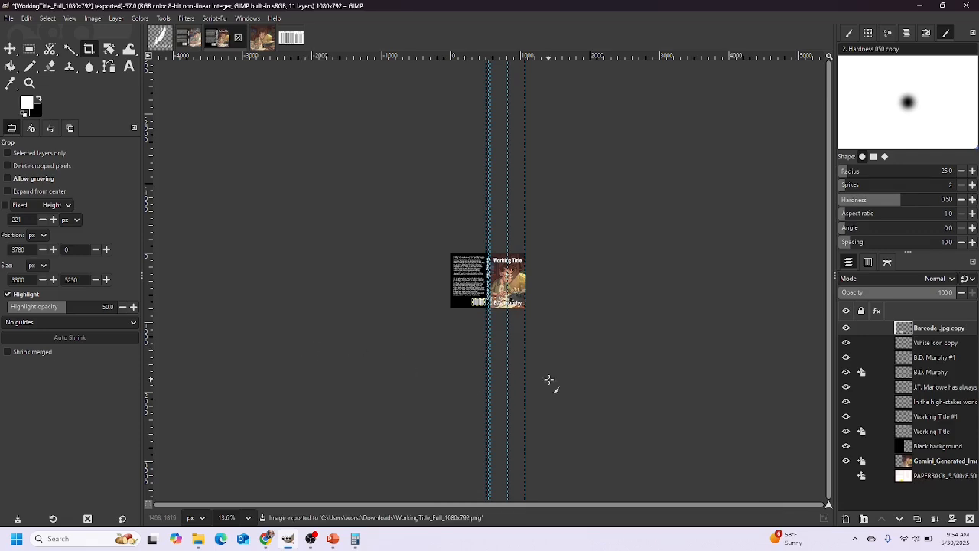
pyautogui.hotkey('ctrl', 'z')
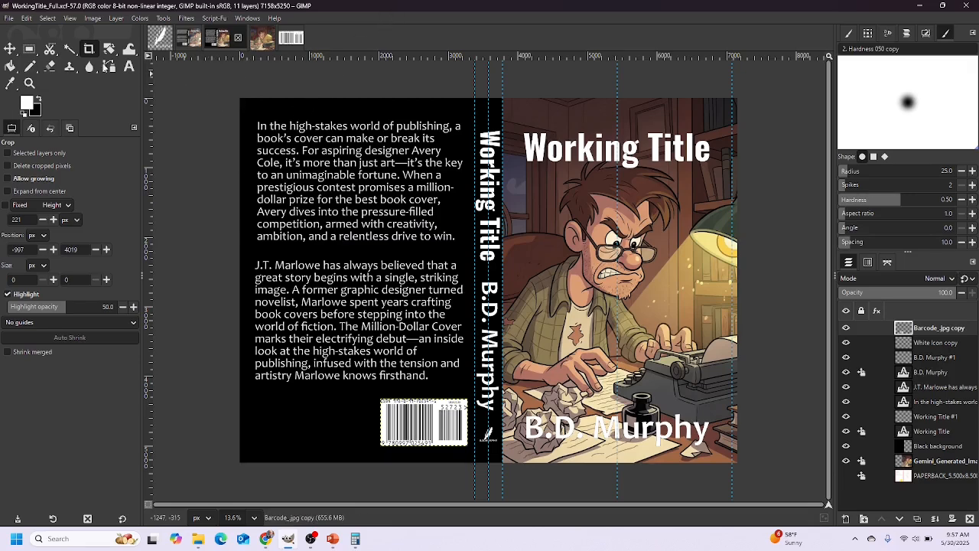
# Save the project as WorkingTitle_Full.xcf in Documents, then return to PowerPoint
pyautogui.click(10, 18)
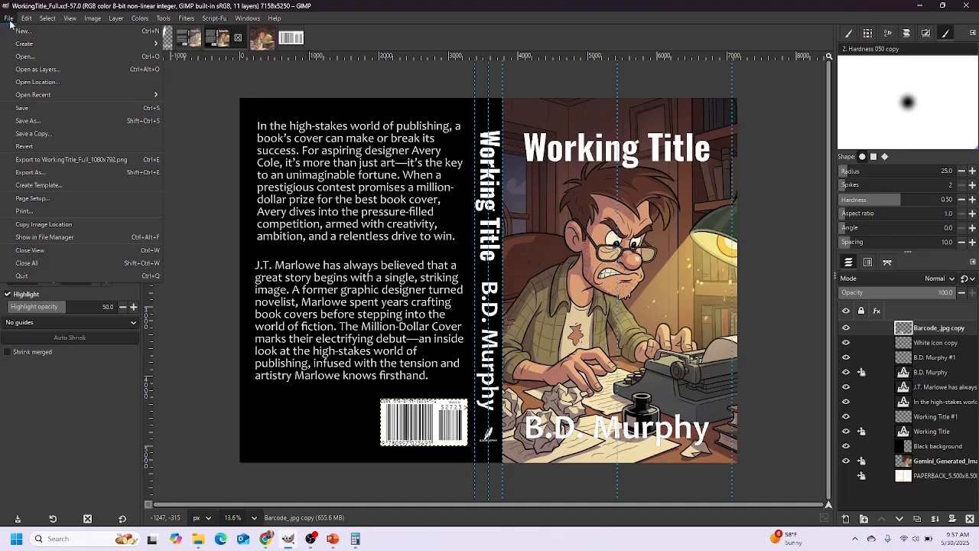
pyautogui.click(23, 120)
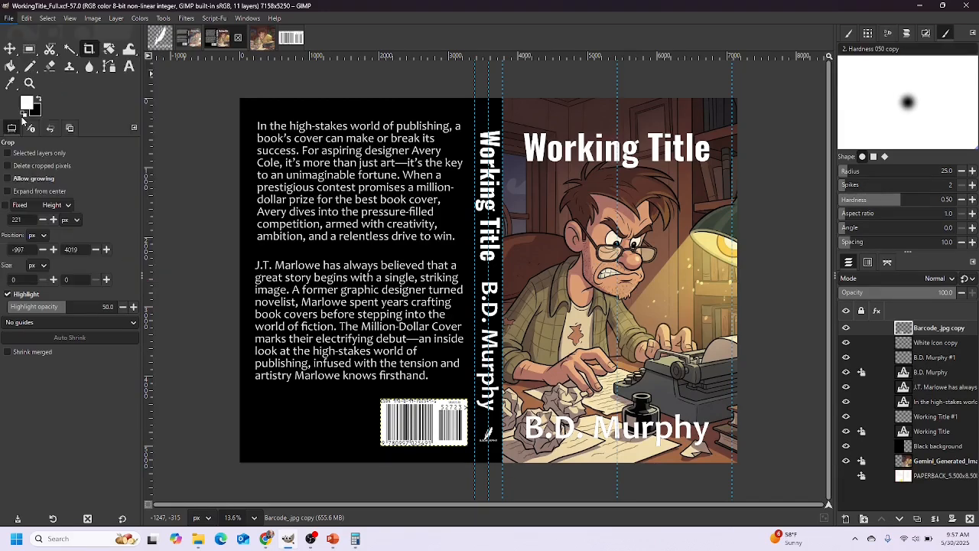
pyautogui.click(188, 170)
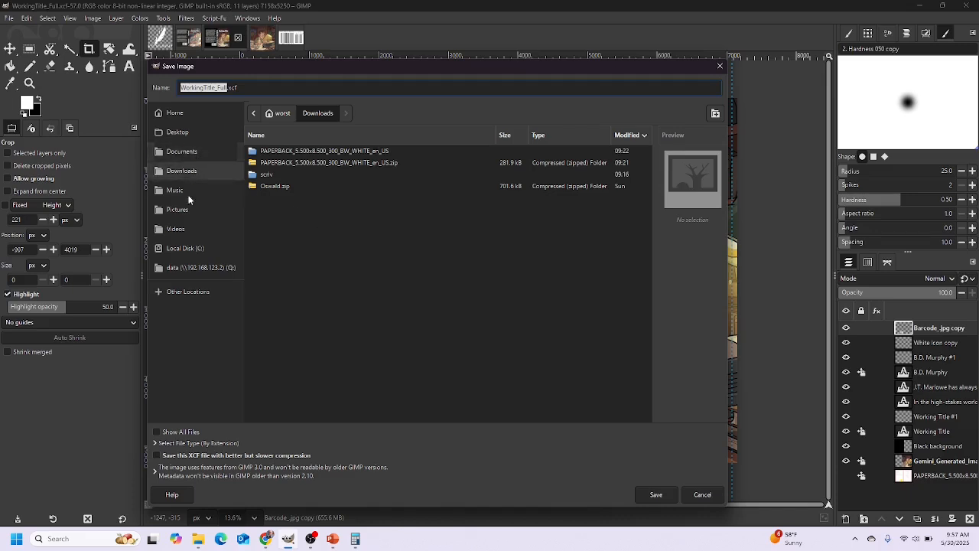
pyautogui.click(181, 151)
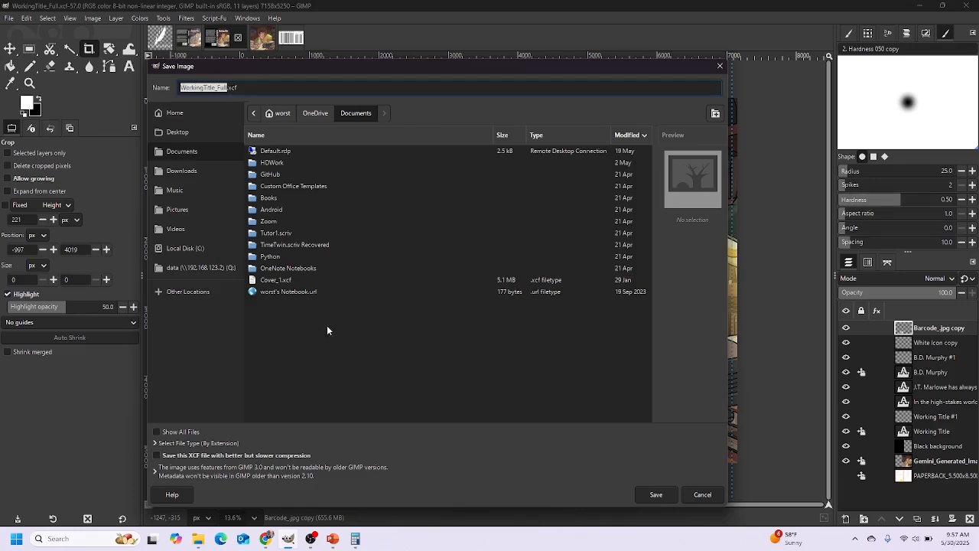
pyautogui.click(654, 494)
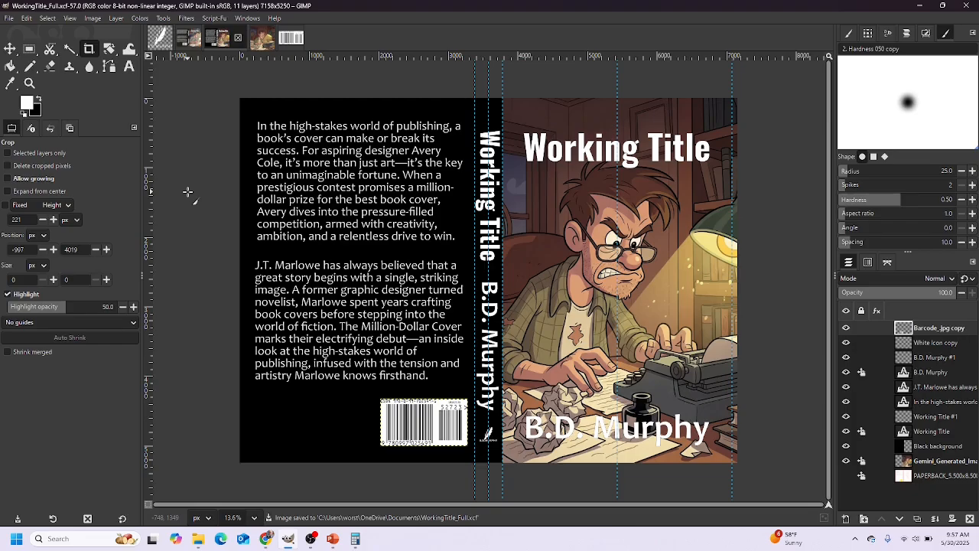
pyautogui.click(333, 539)
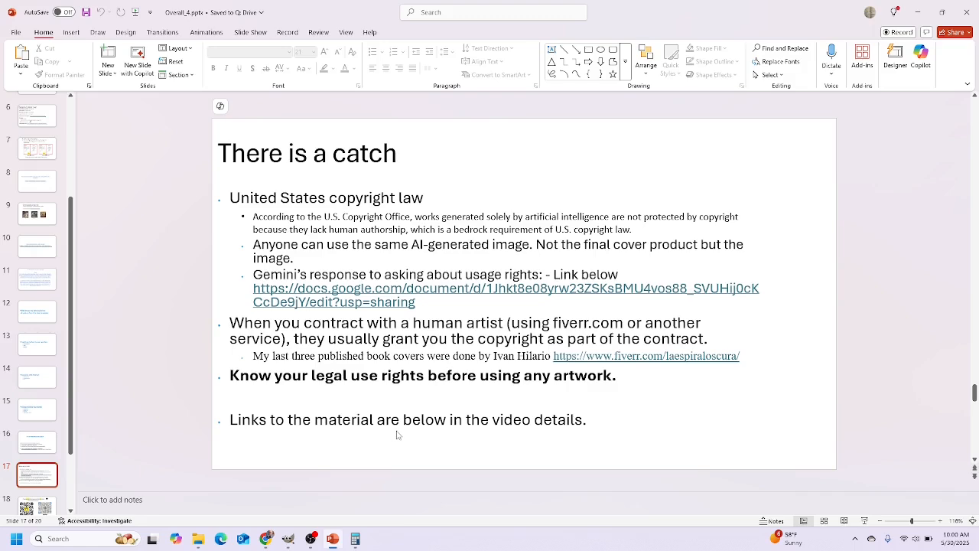
# Scroll from slide 17 to closing slide 18 with the subscribe message and QR codes
pyautogui.scroll(-2, 374, 462)
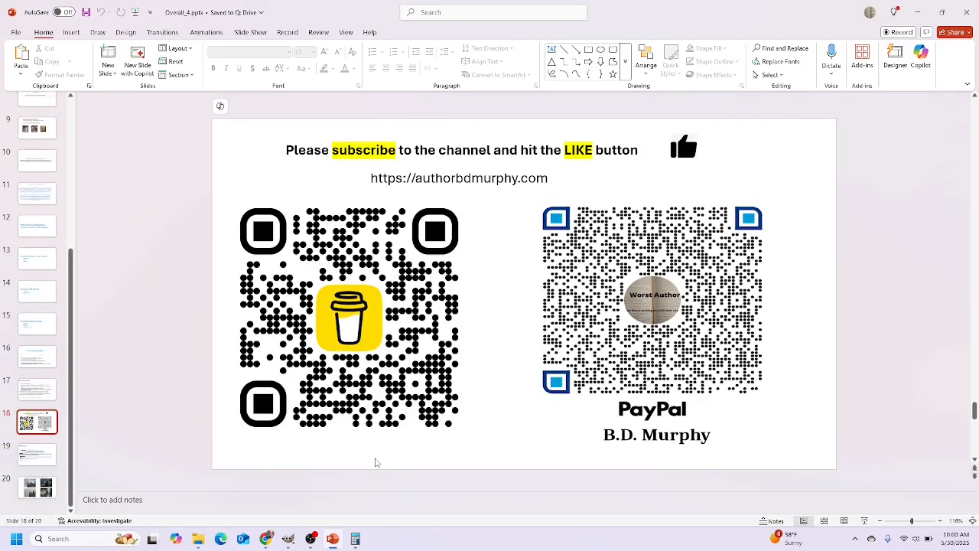